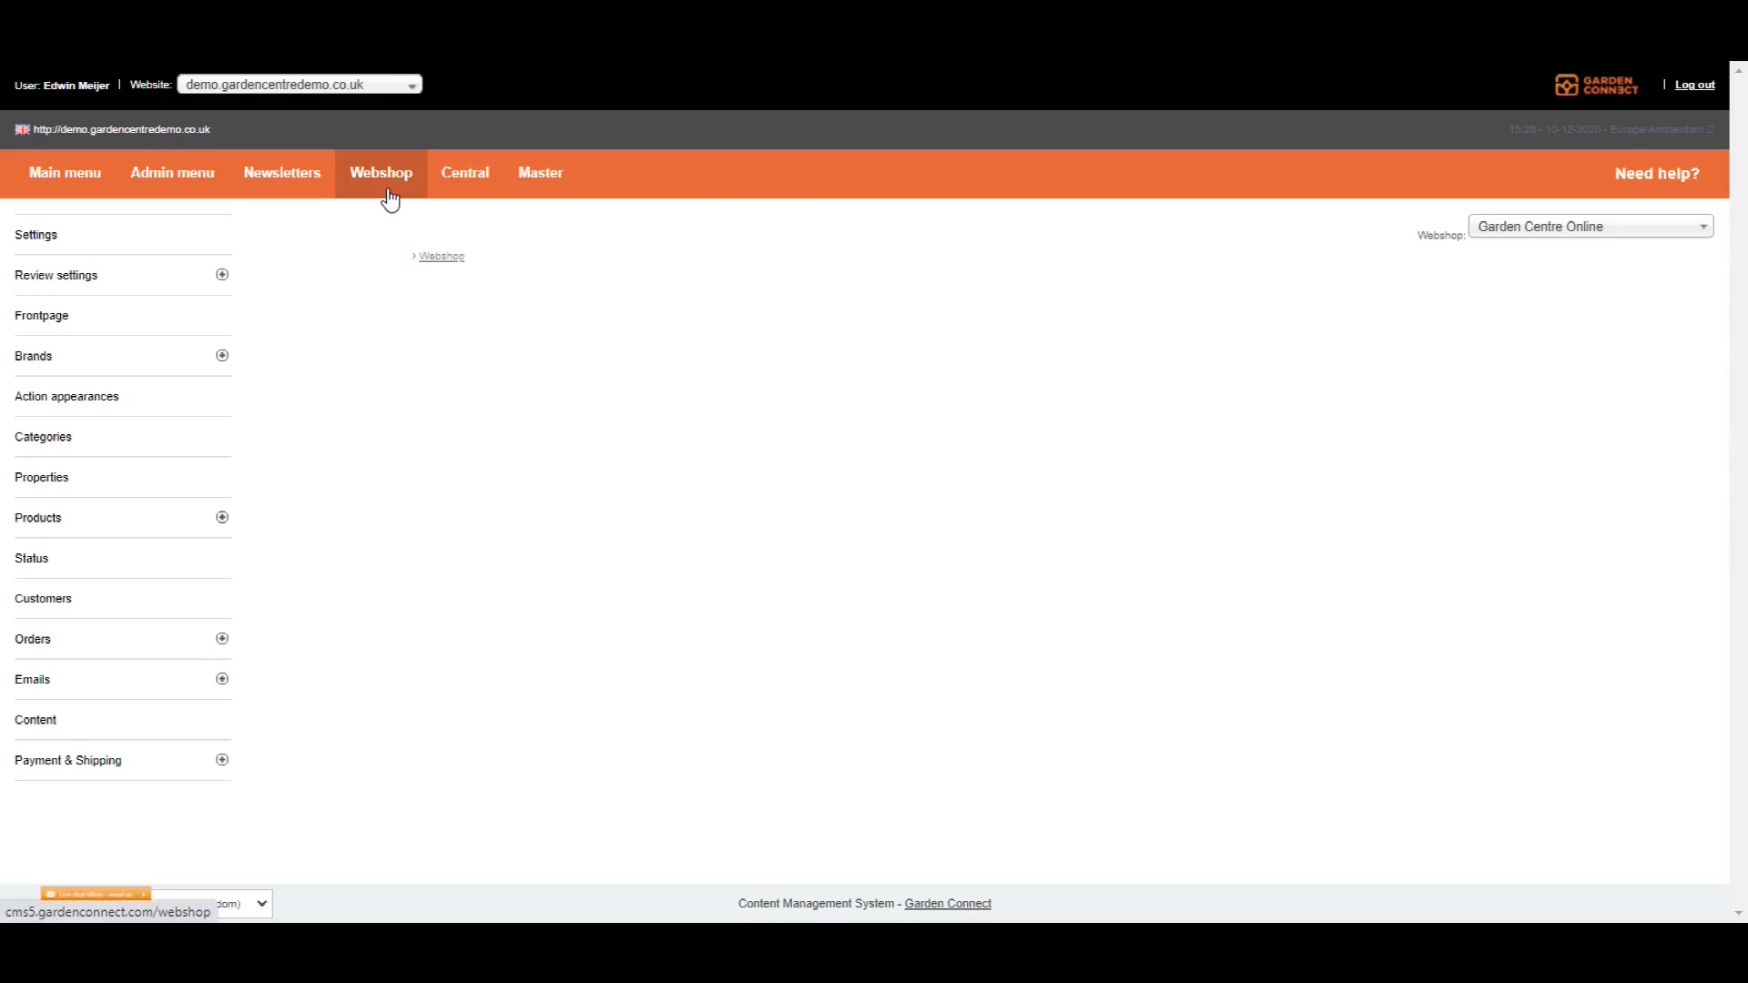
Step: Expand Products in the Webshop sidebar and open the Products overview
click(84, 520)
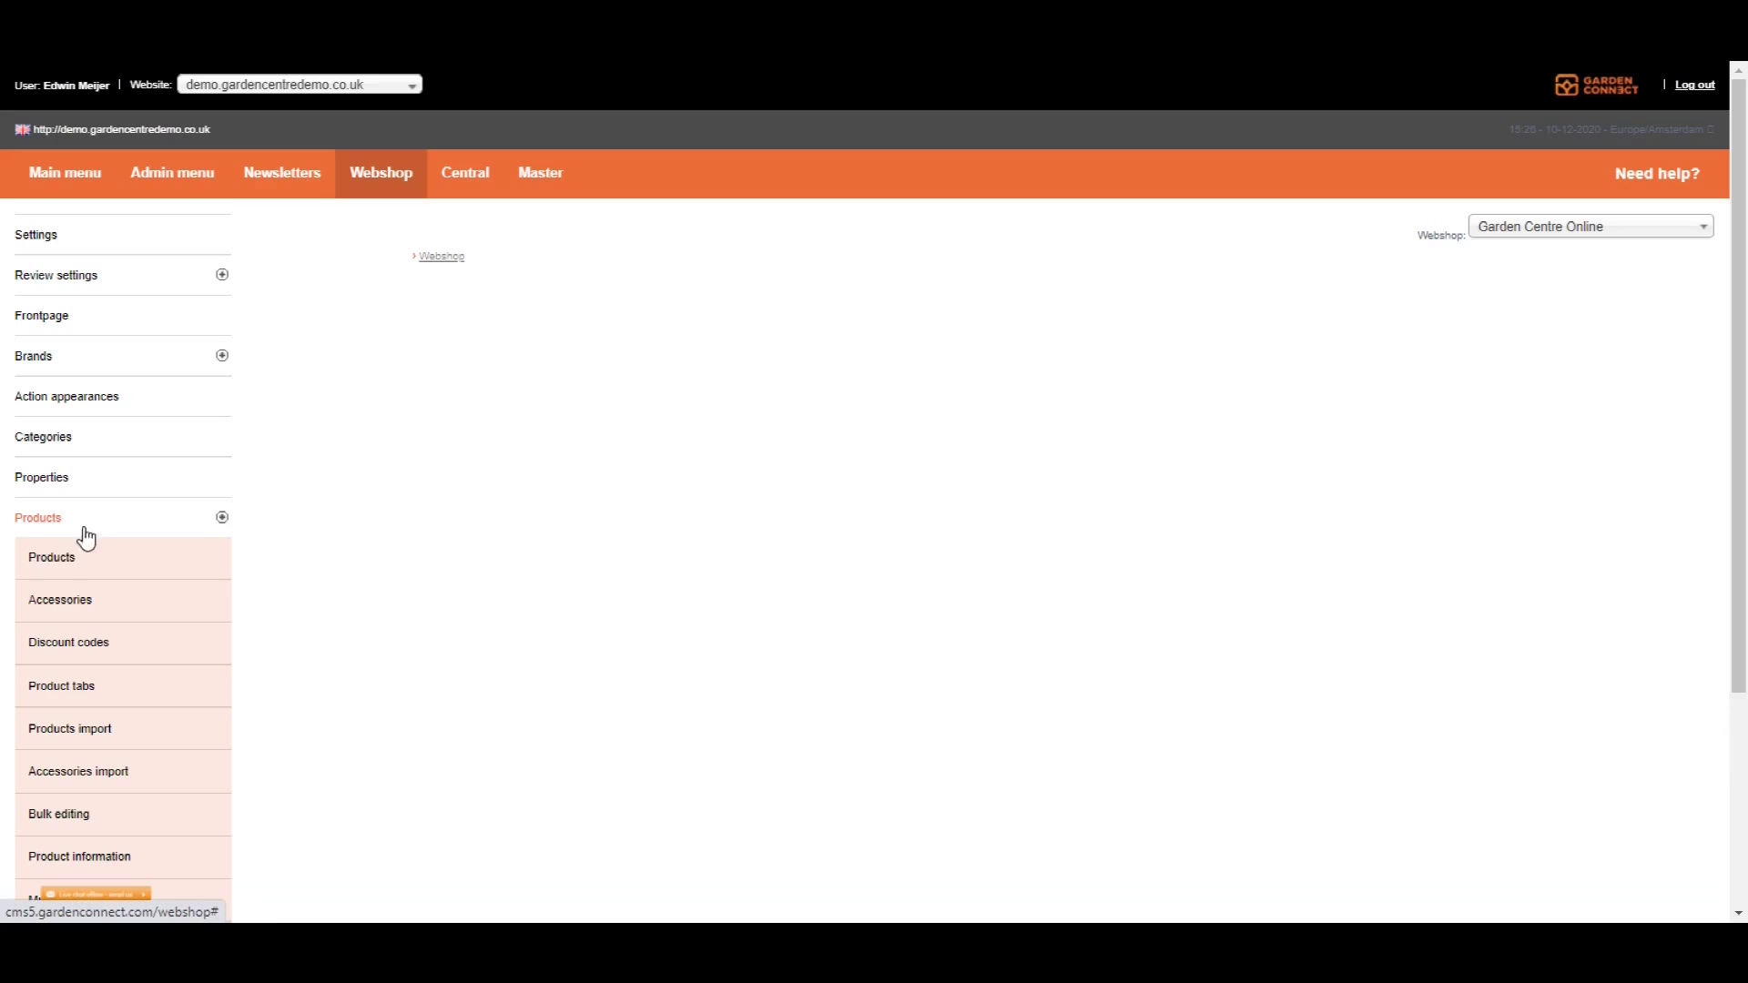
click(76, 568)
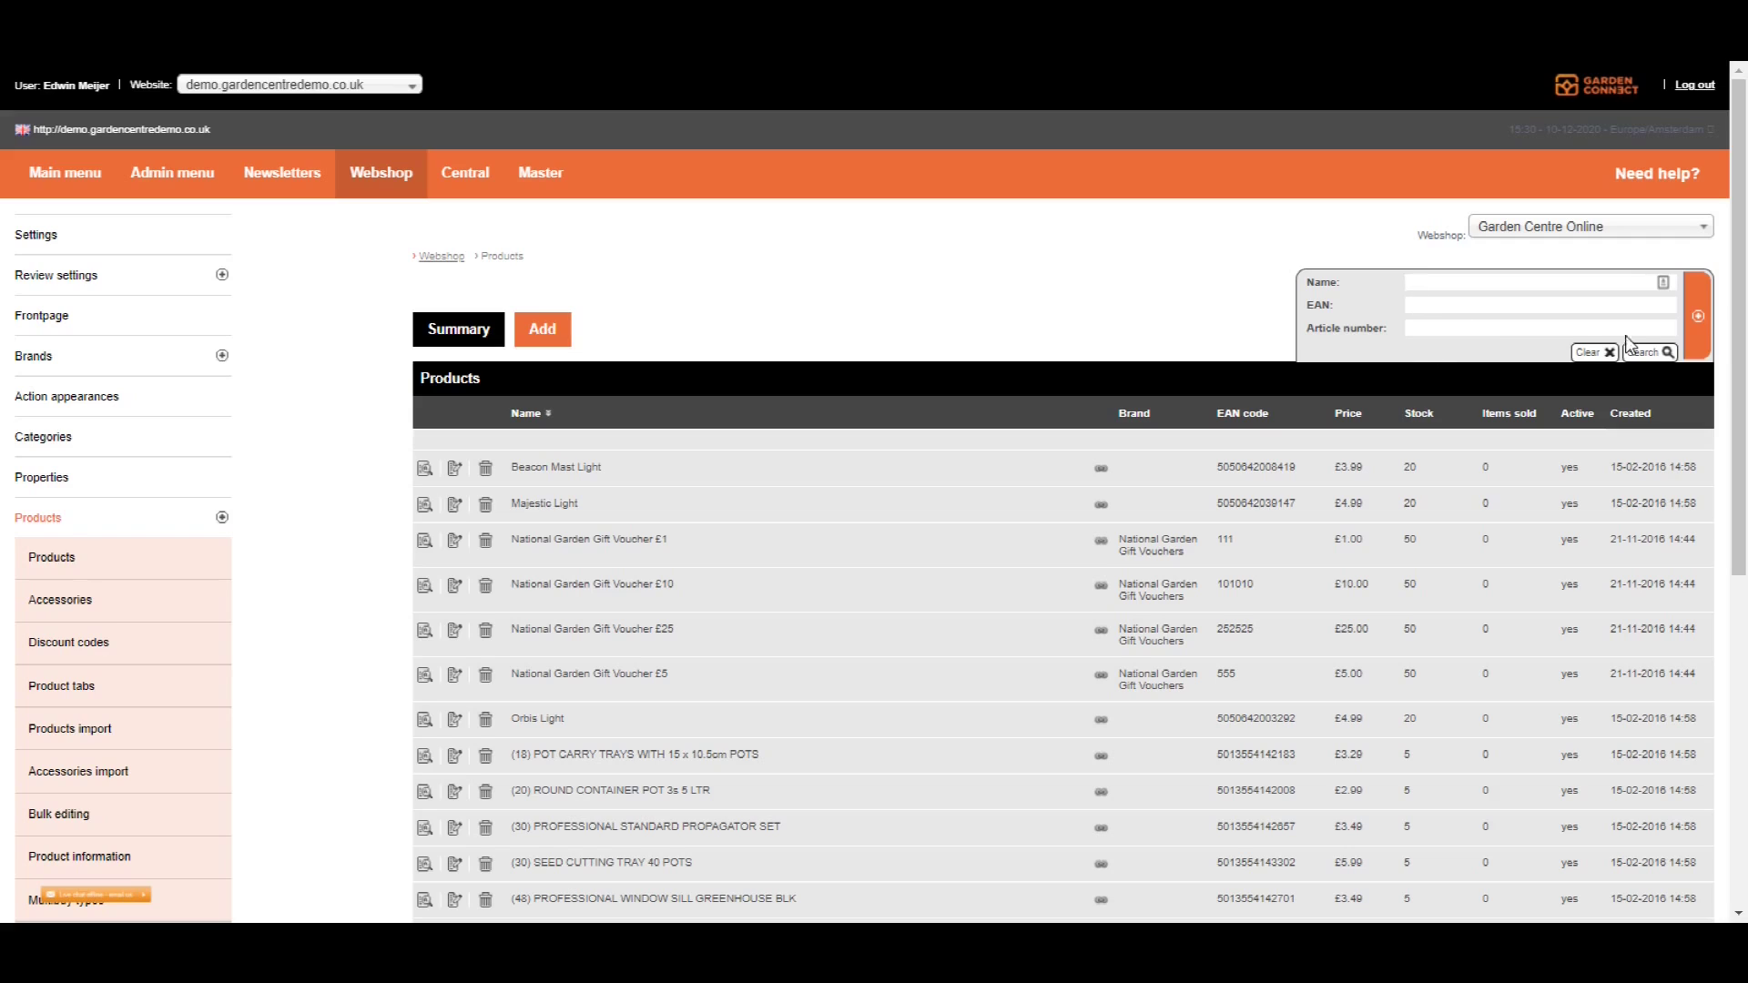
Step: Show and hide the advanced search filters, then sort the product list by stock ascending
click(1698, 319)
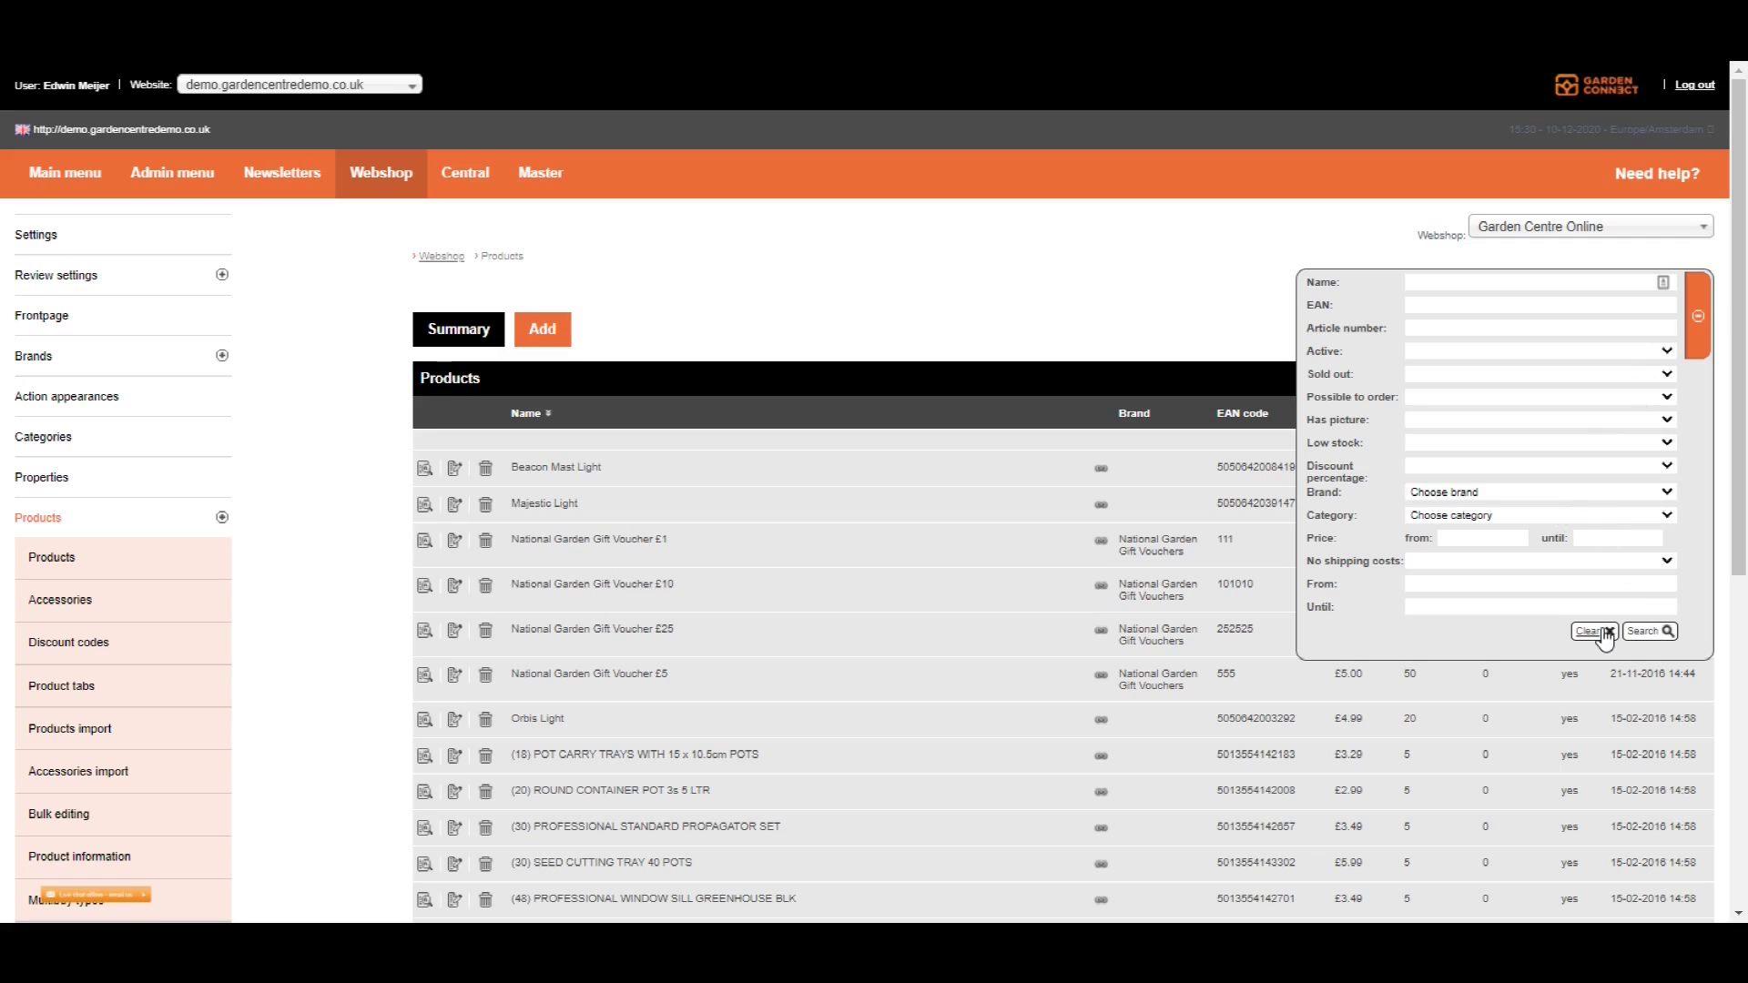
click(1699, 318)
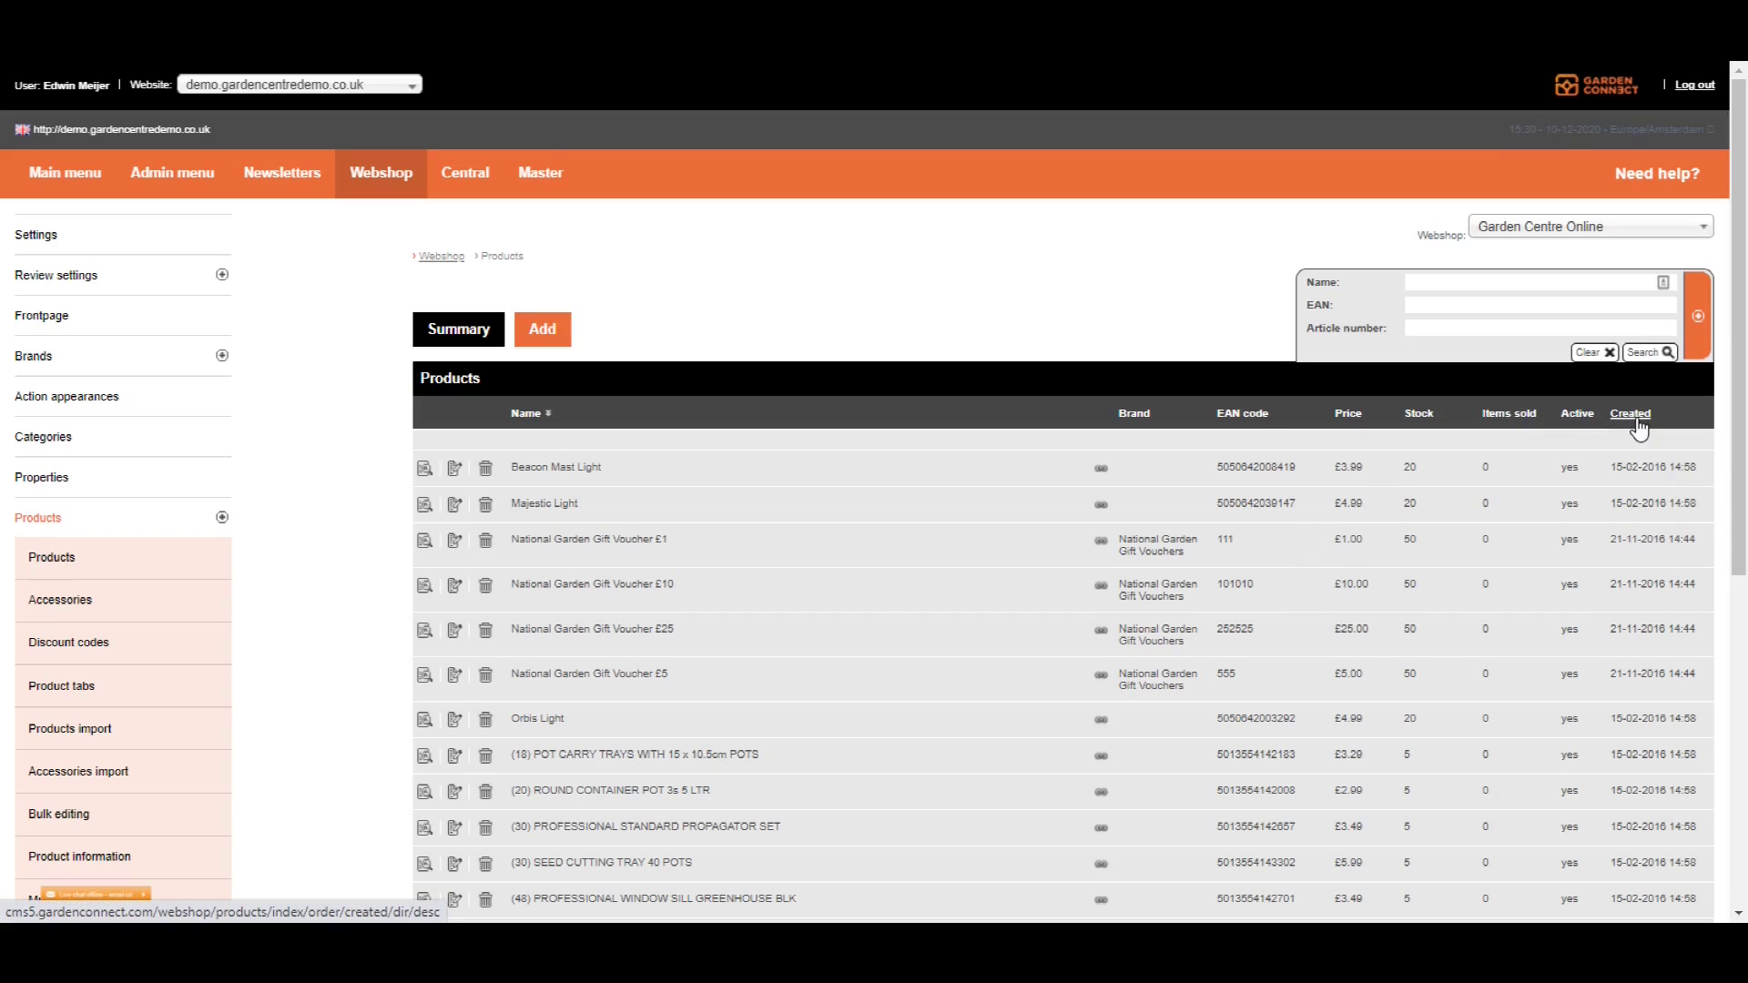
click(1426, 420)
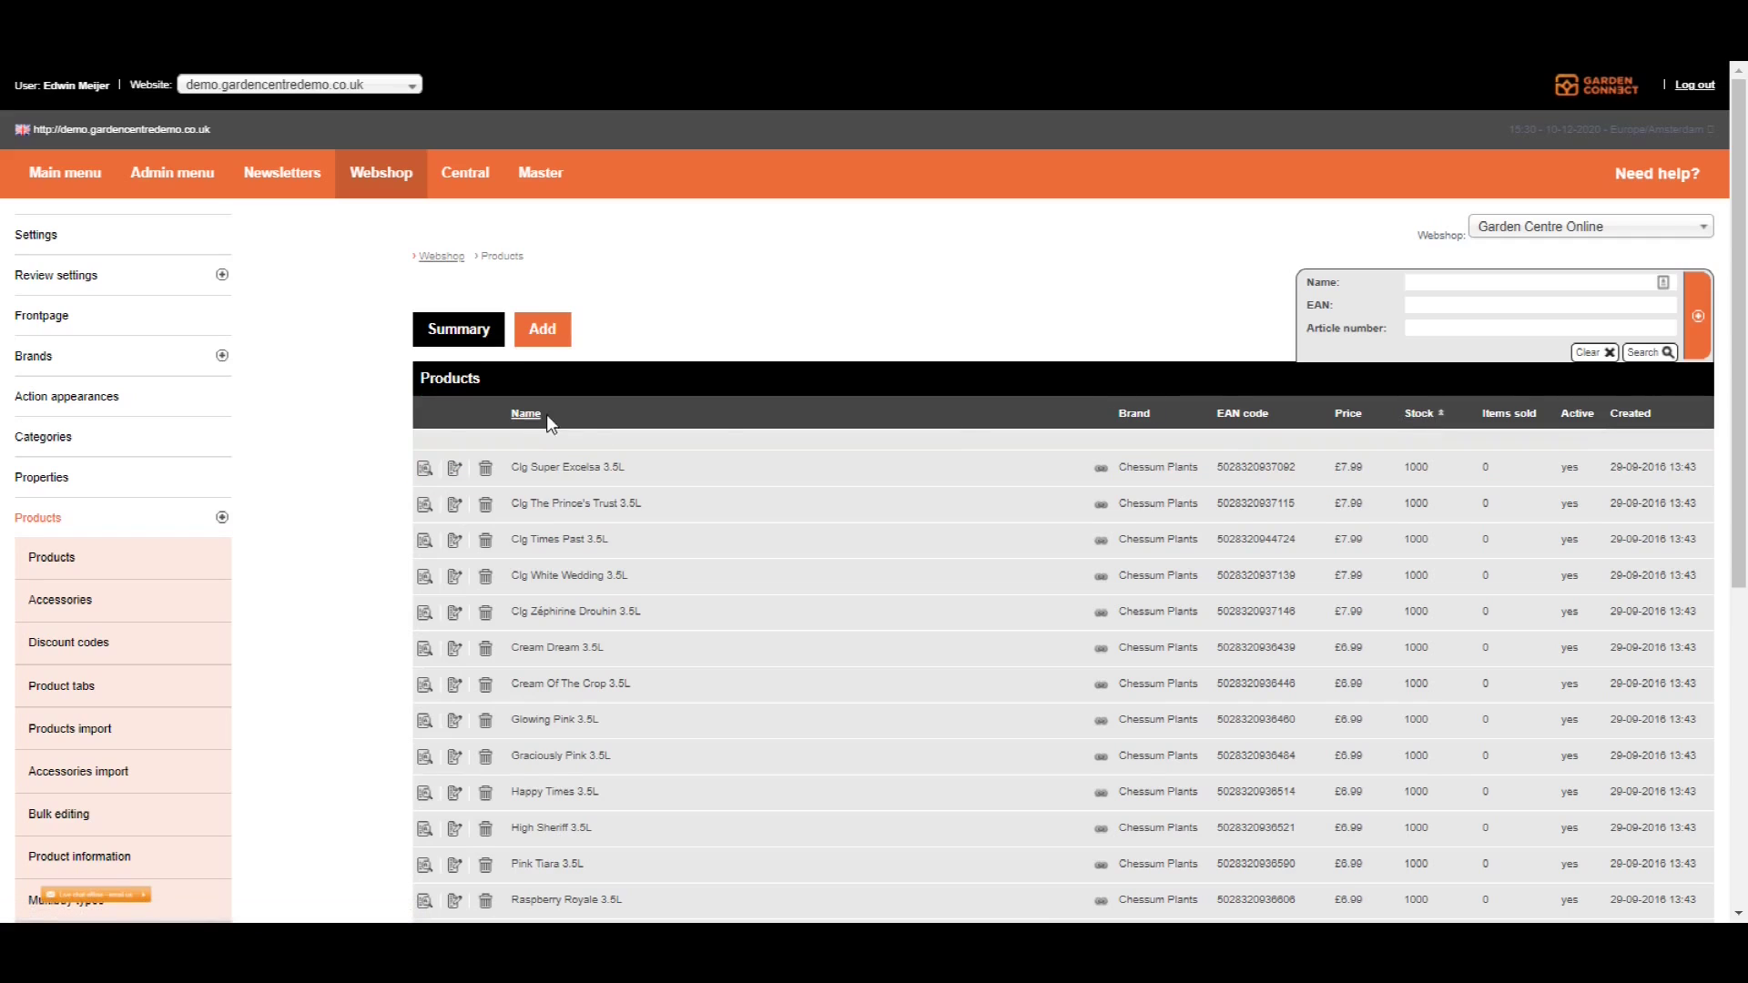
Step: Add a new product and name it 'Weber Q200'
click(537, 335)
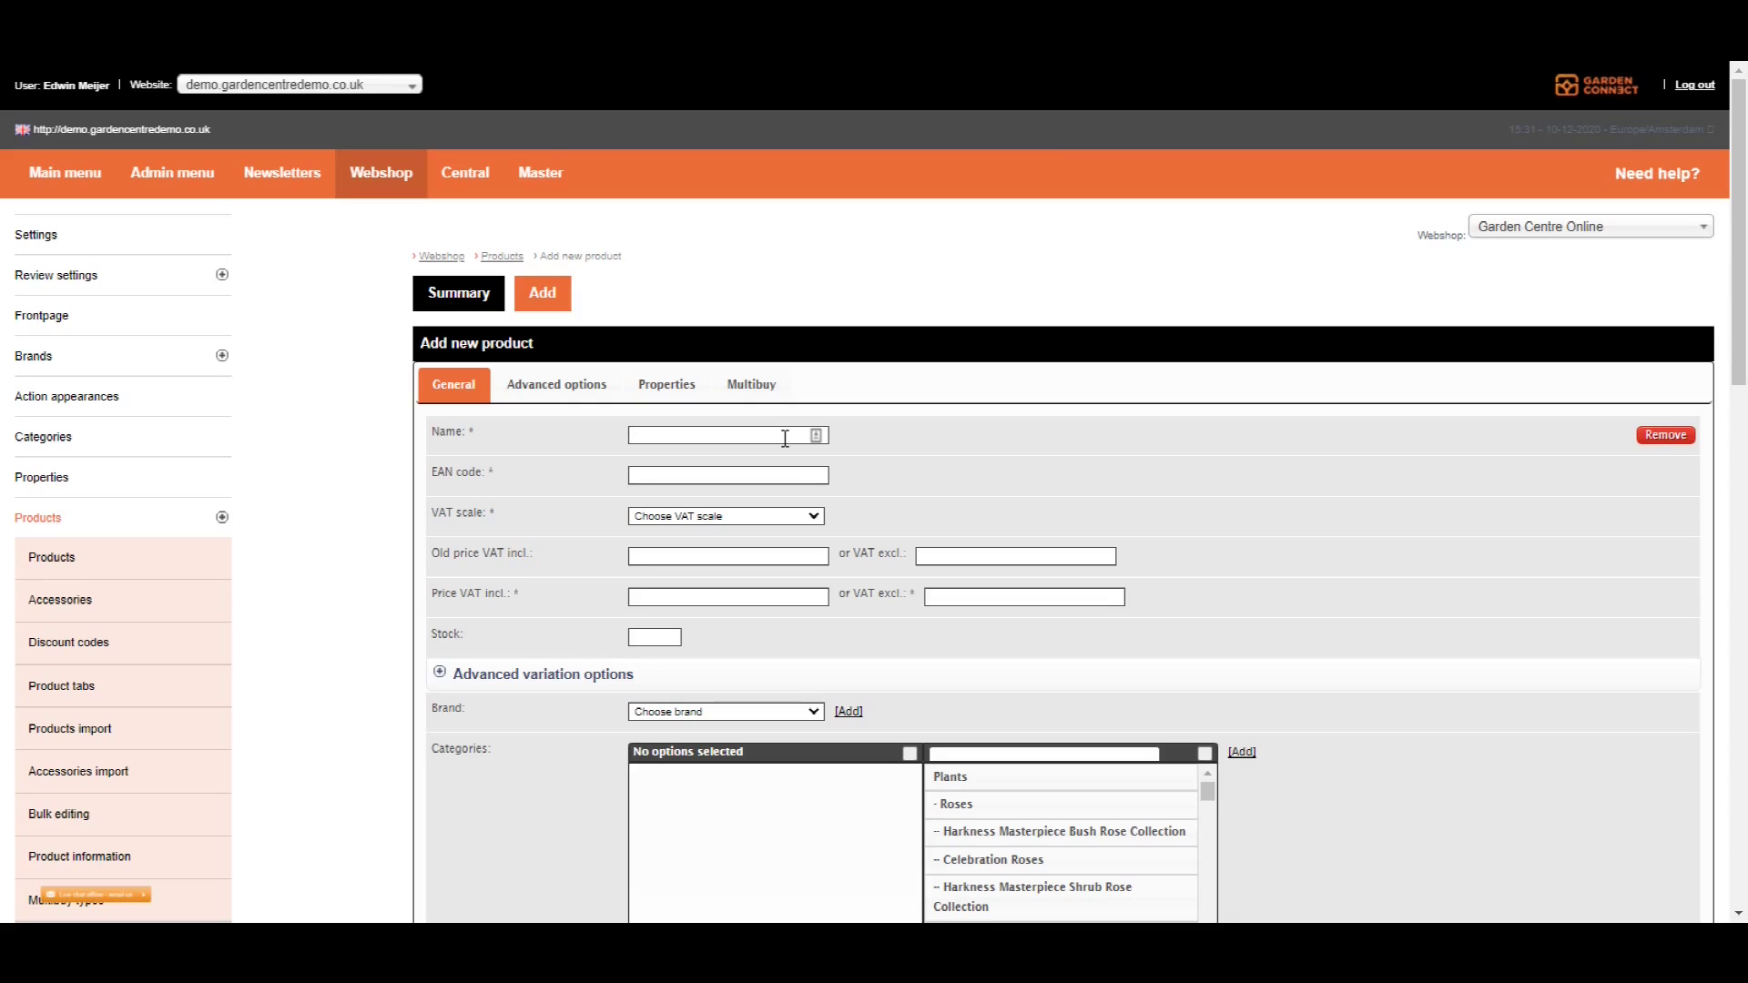
text(Weber Q200)
Step: Give Weber Q200 Reduced rate VAT, price 250, old price 300 and stock 10
click(733, 518)
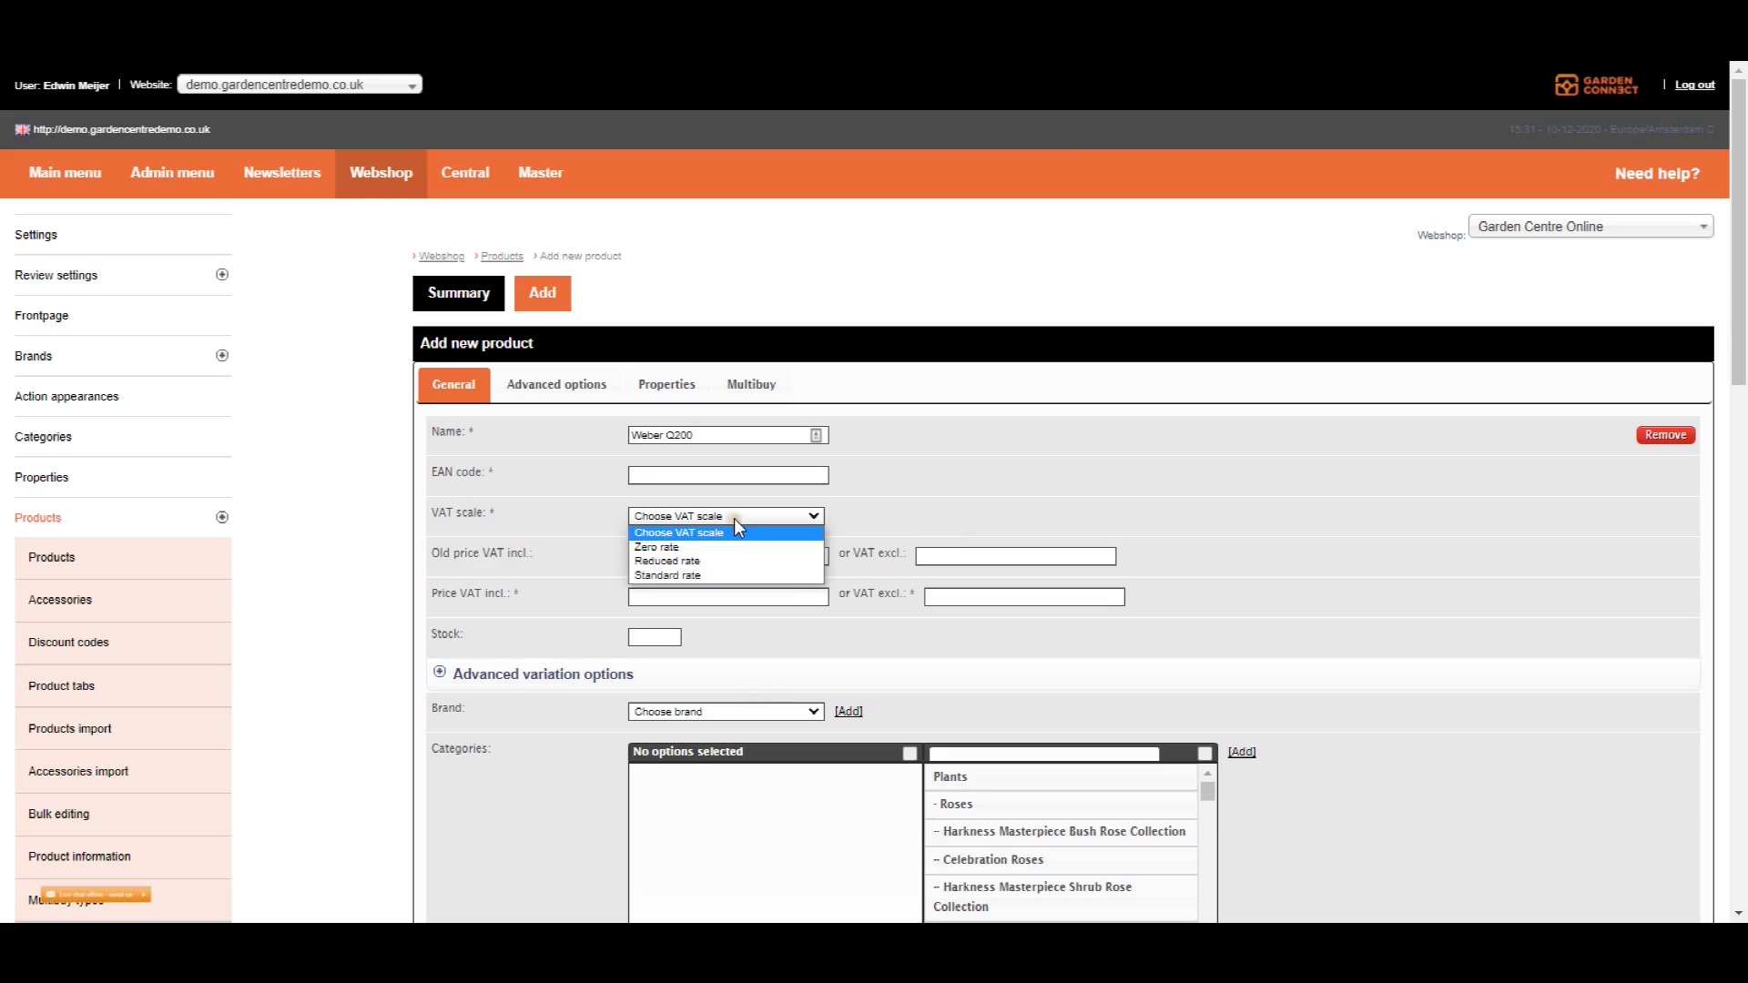
click(690, 559)
scroll(346, 492, down, 1)
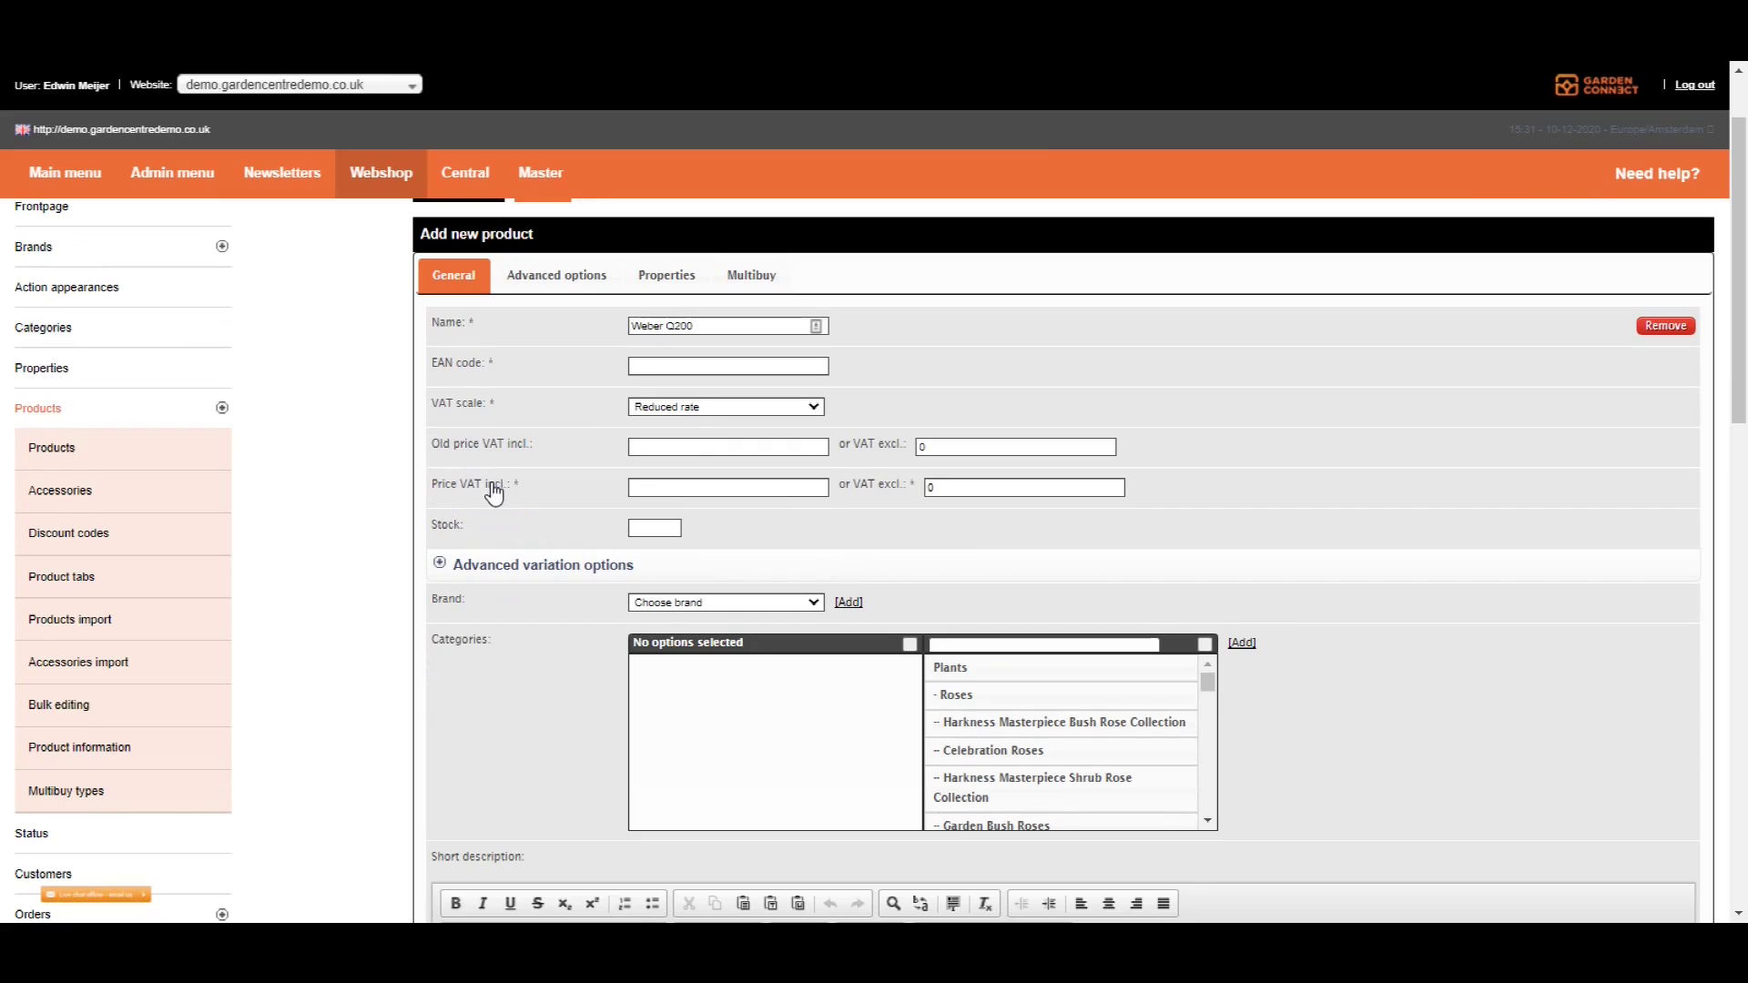
click(672, 487)
text(250)
click(698, 443)
text(300)
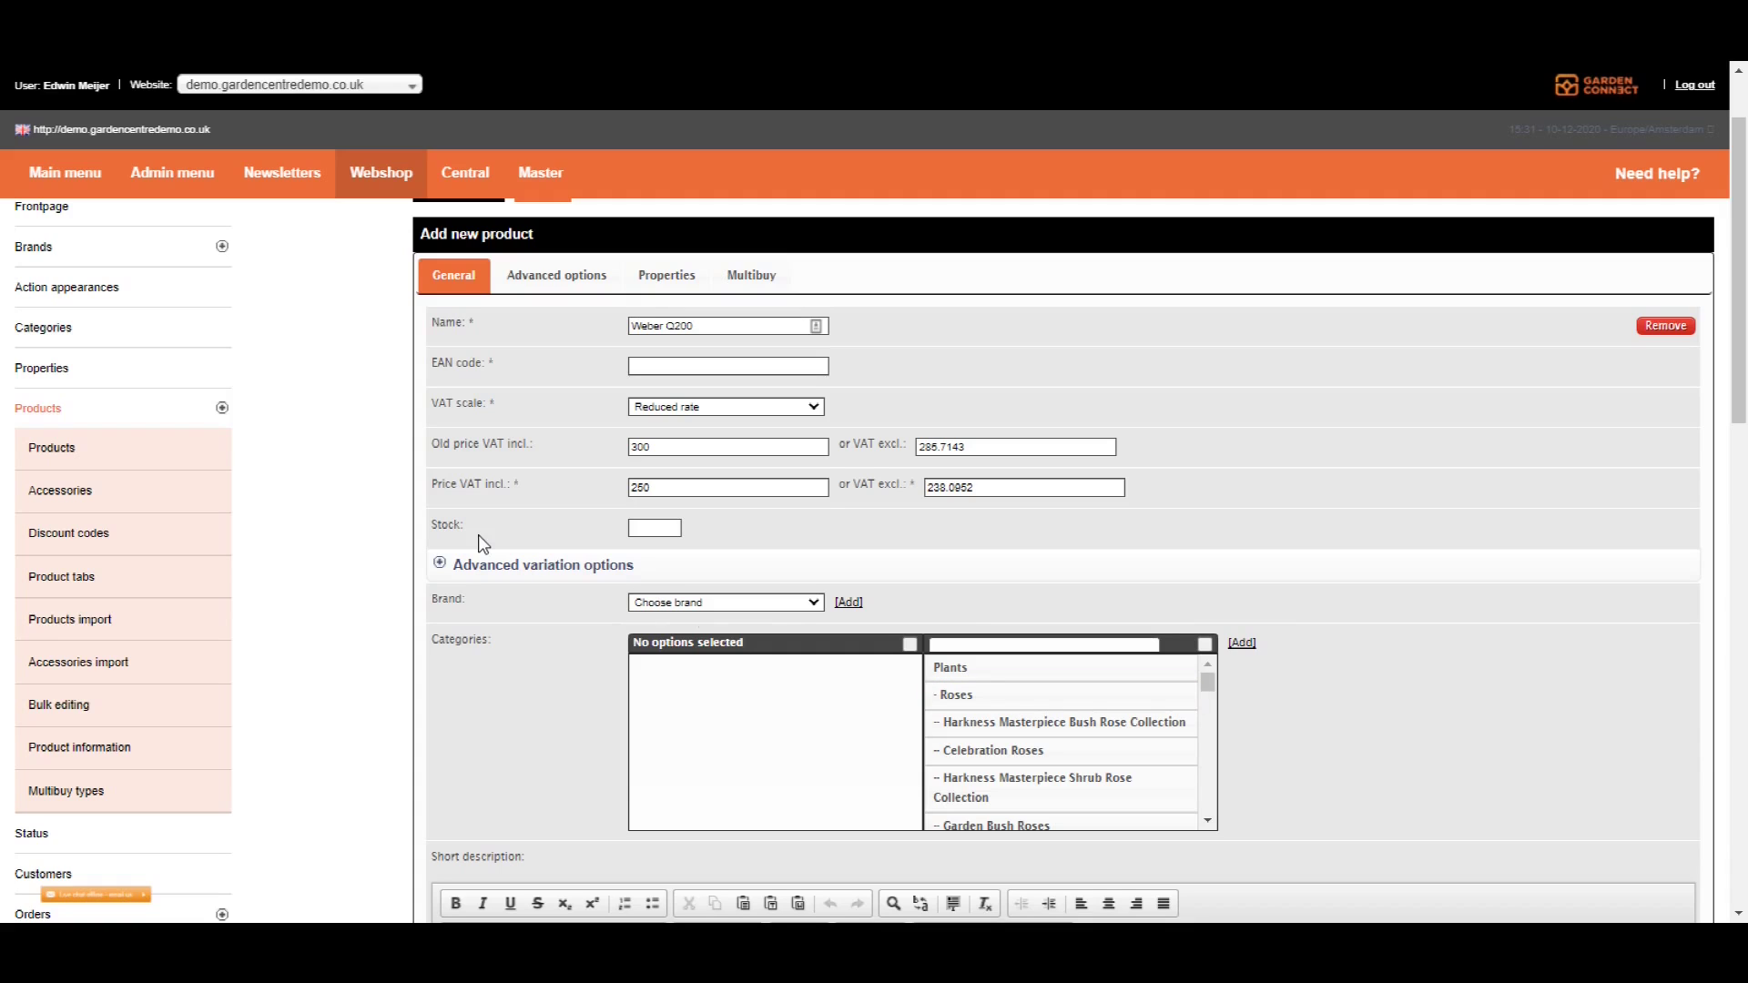
click(640, 526)
text(10)
scroll(329, 513, down, 1)
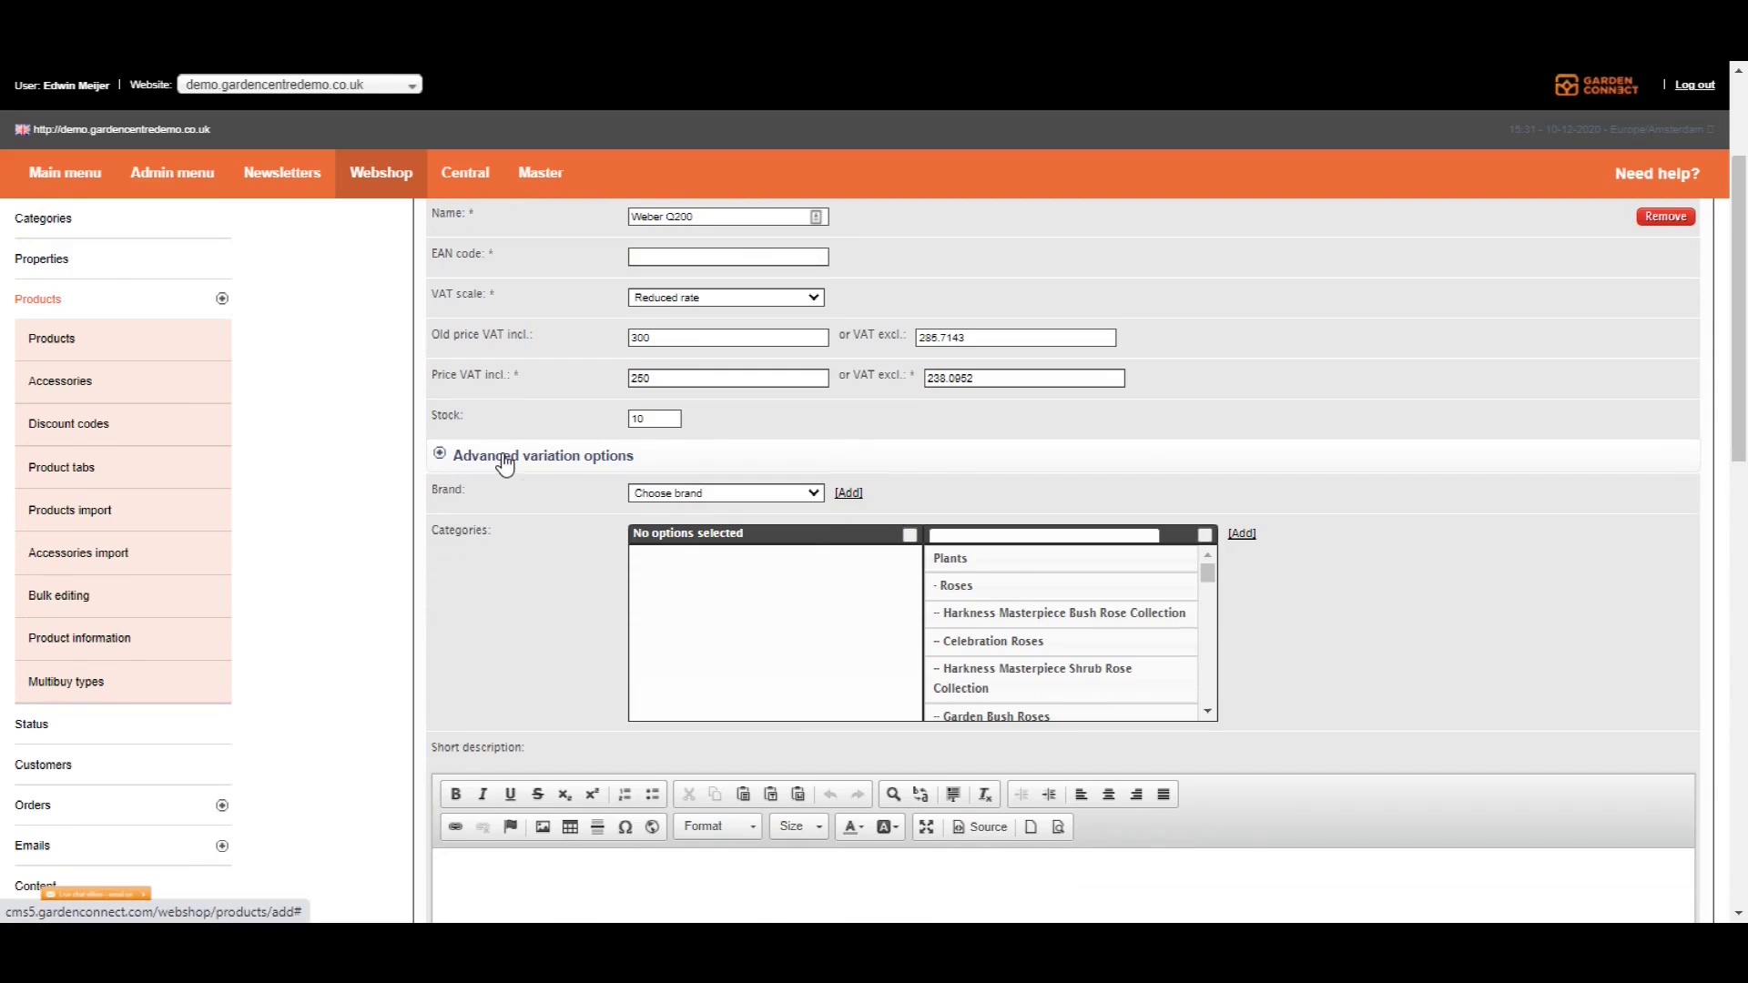
Step: Choose Stax as the product's brand
scroll(505, 451, down, 1)
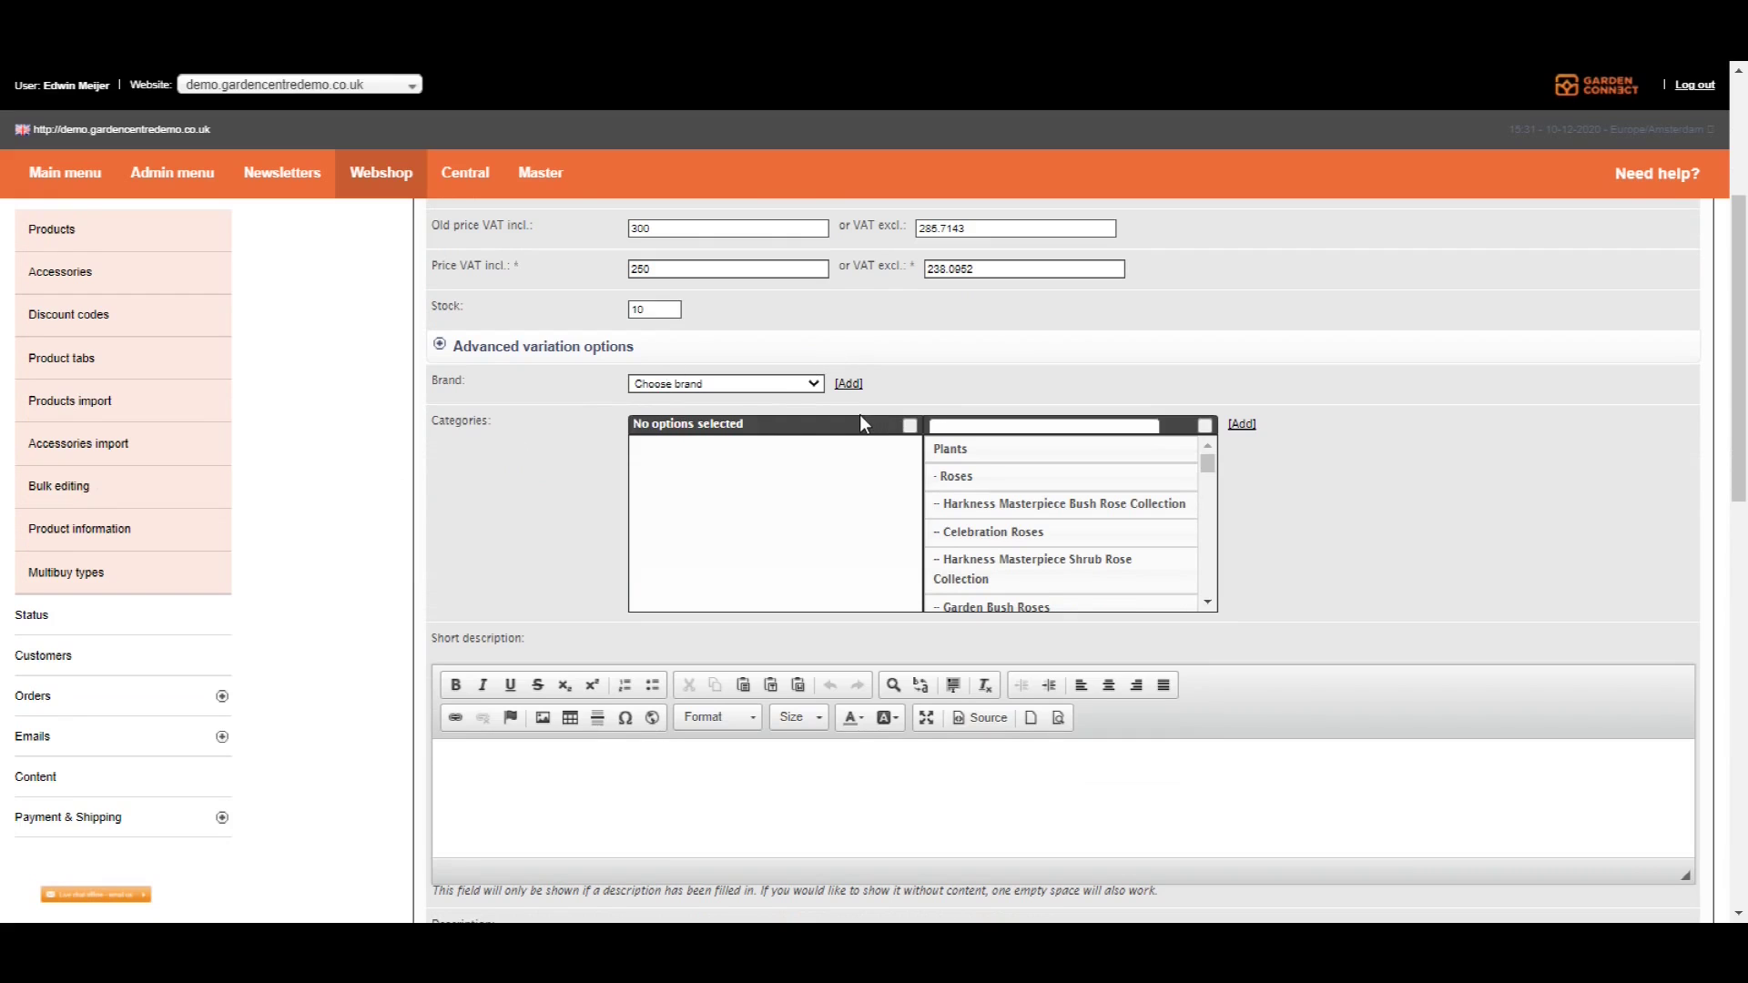
click(788, 385)
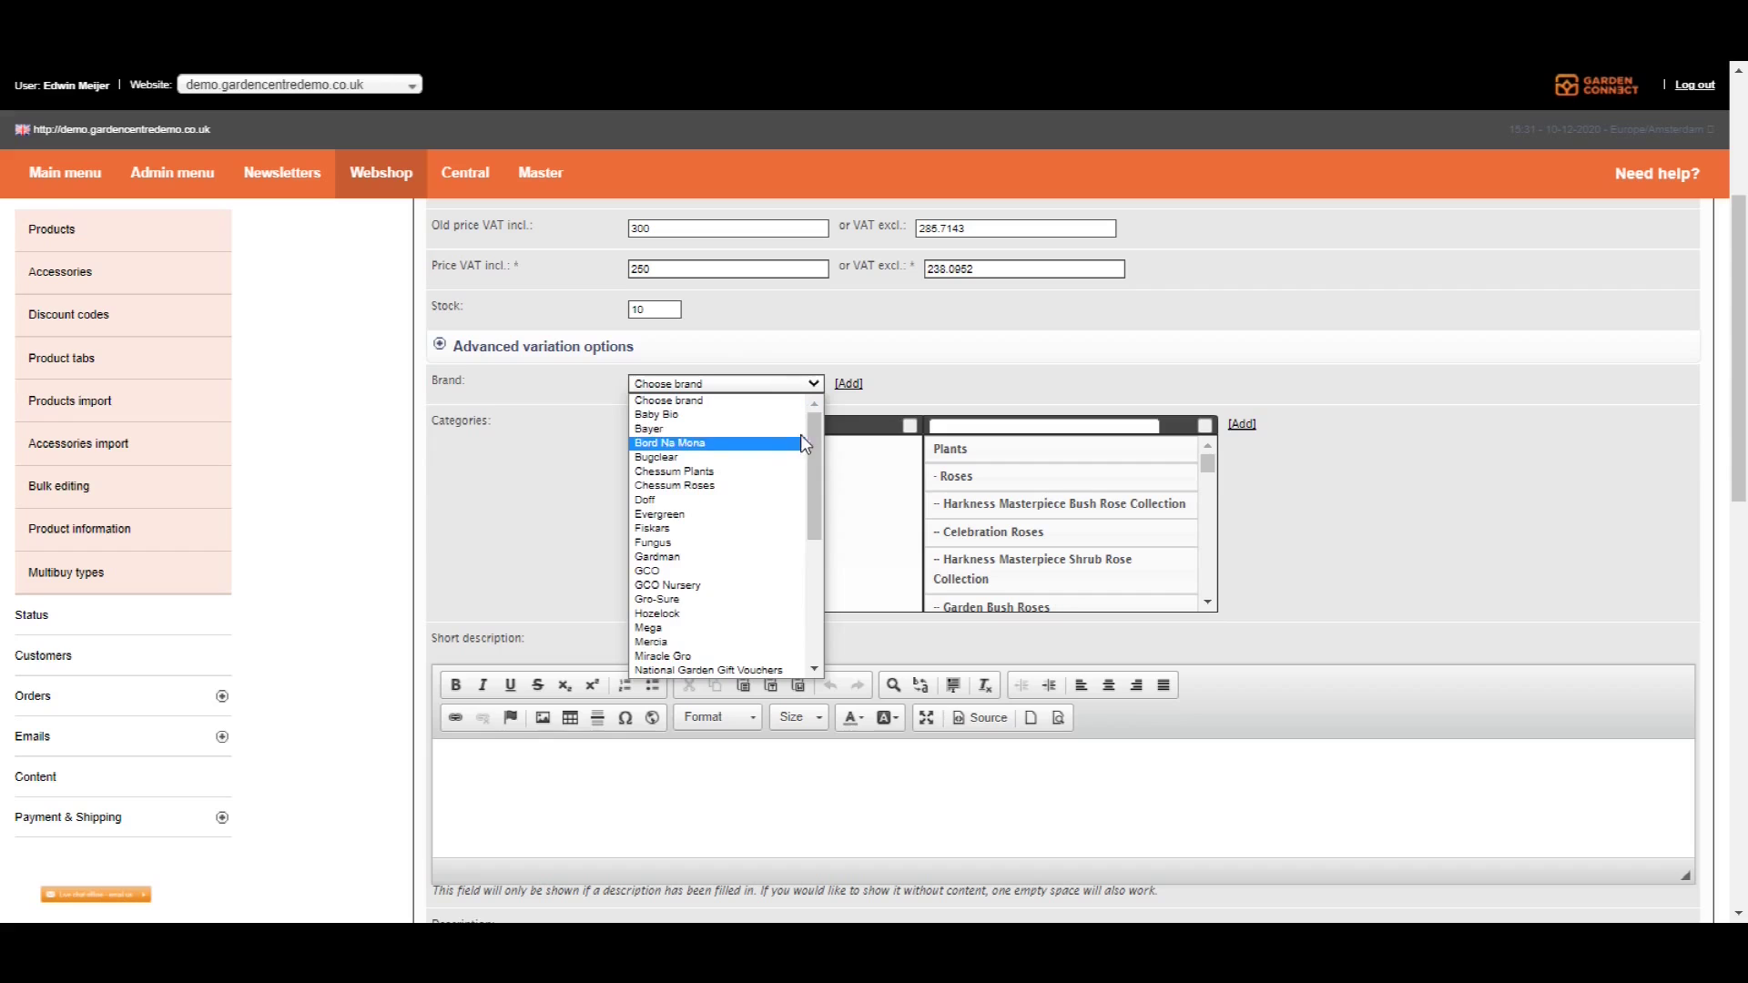
drag(805, 434, 811, 549)
click(660, 565)
Step: Add Garden Patio Roses to the product's categories
scroll(422, 315, down, 1)
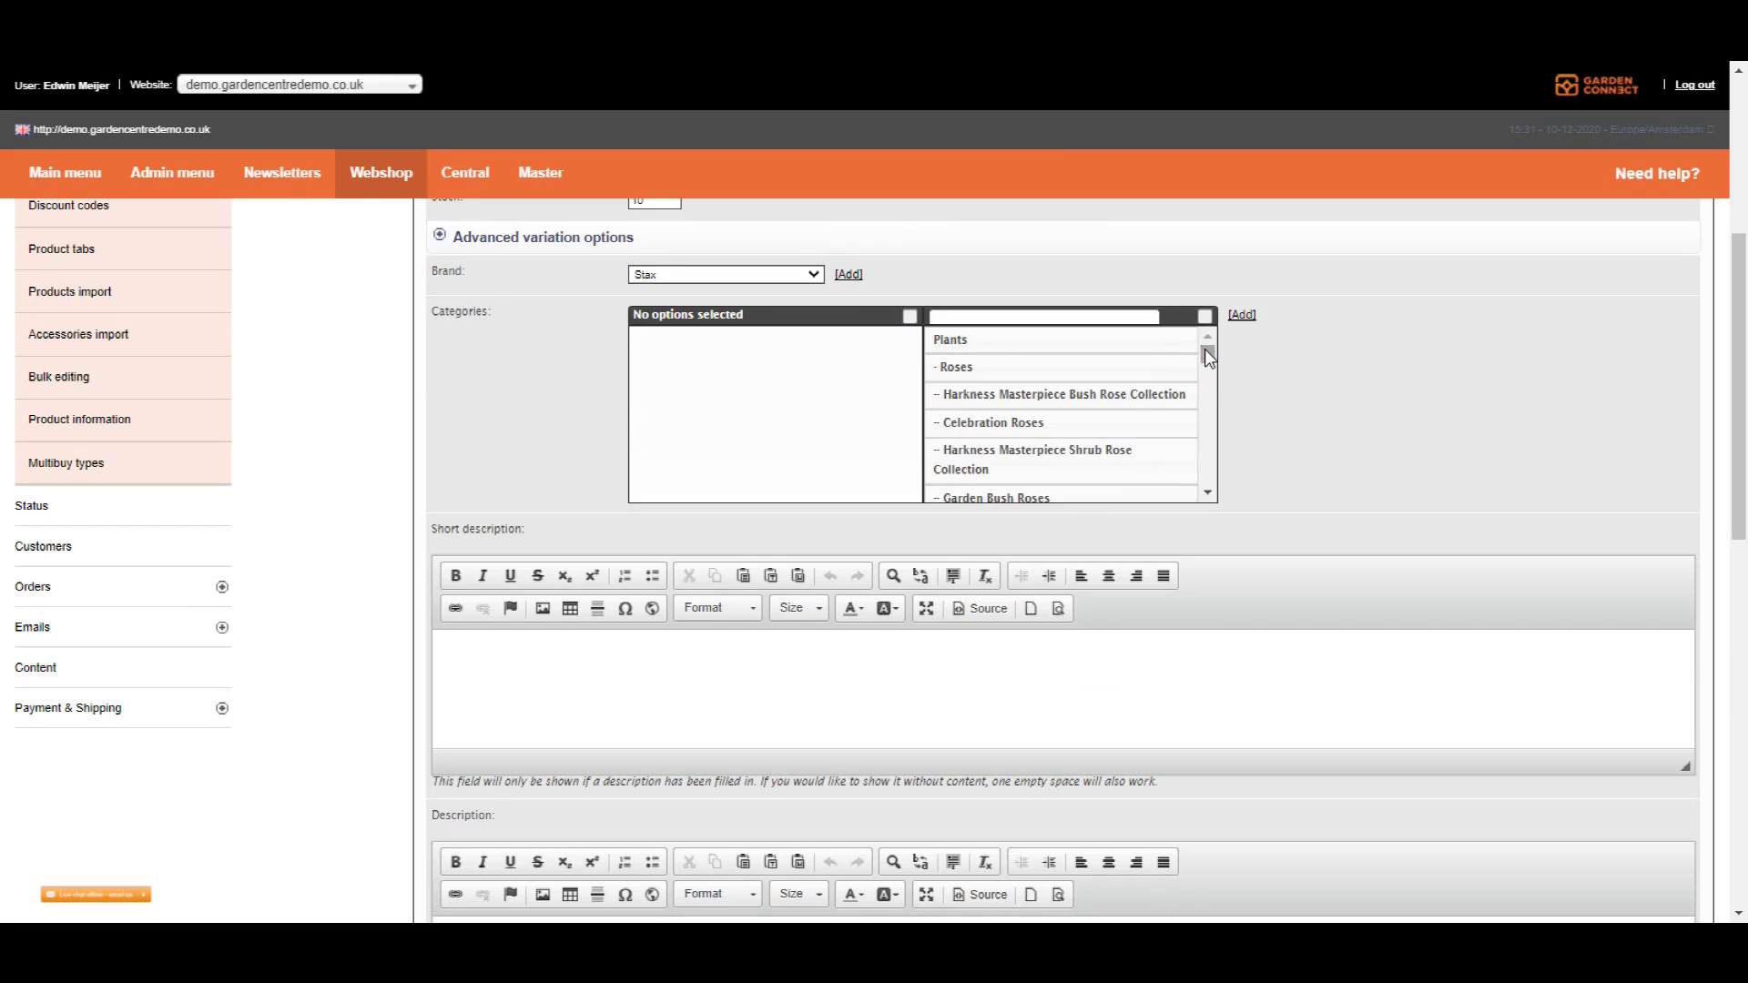
drag(1208, 355, 1210, 360)
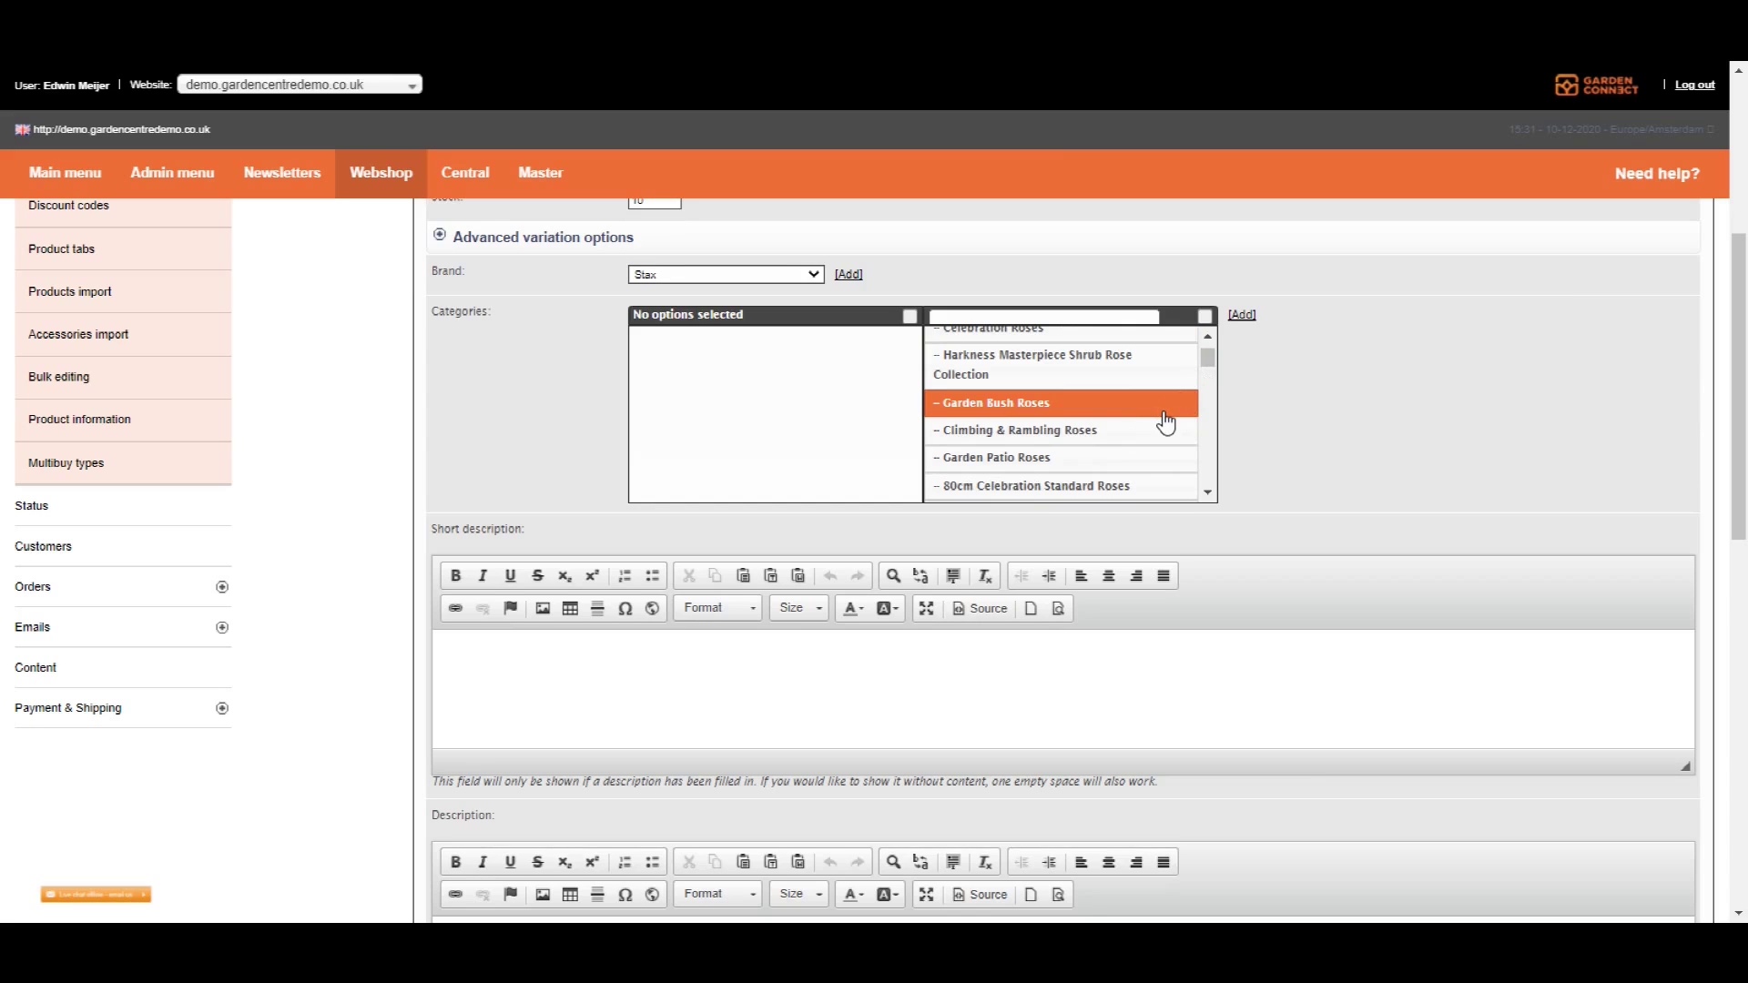
drag(1213, 357, 1215, 347)
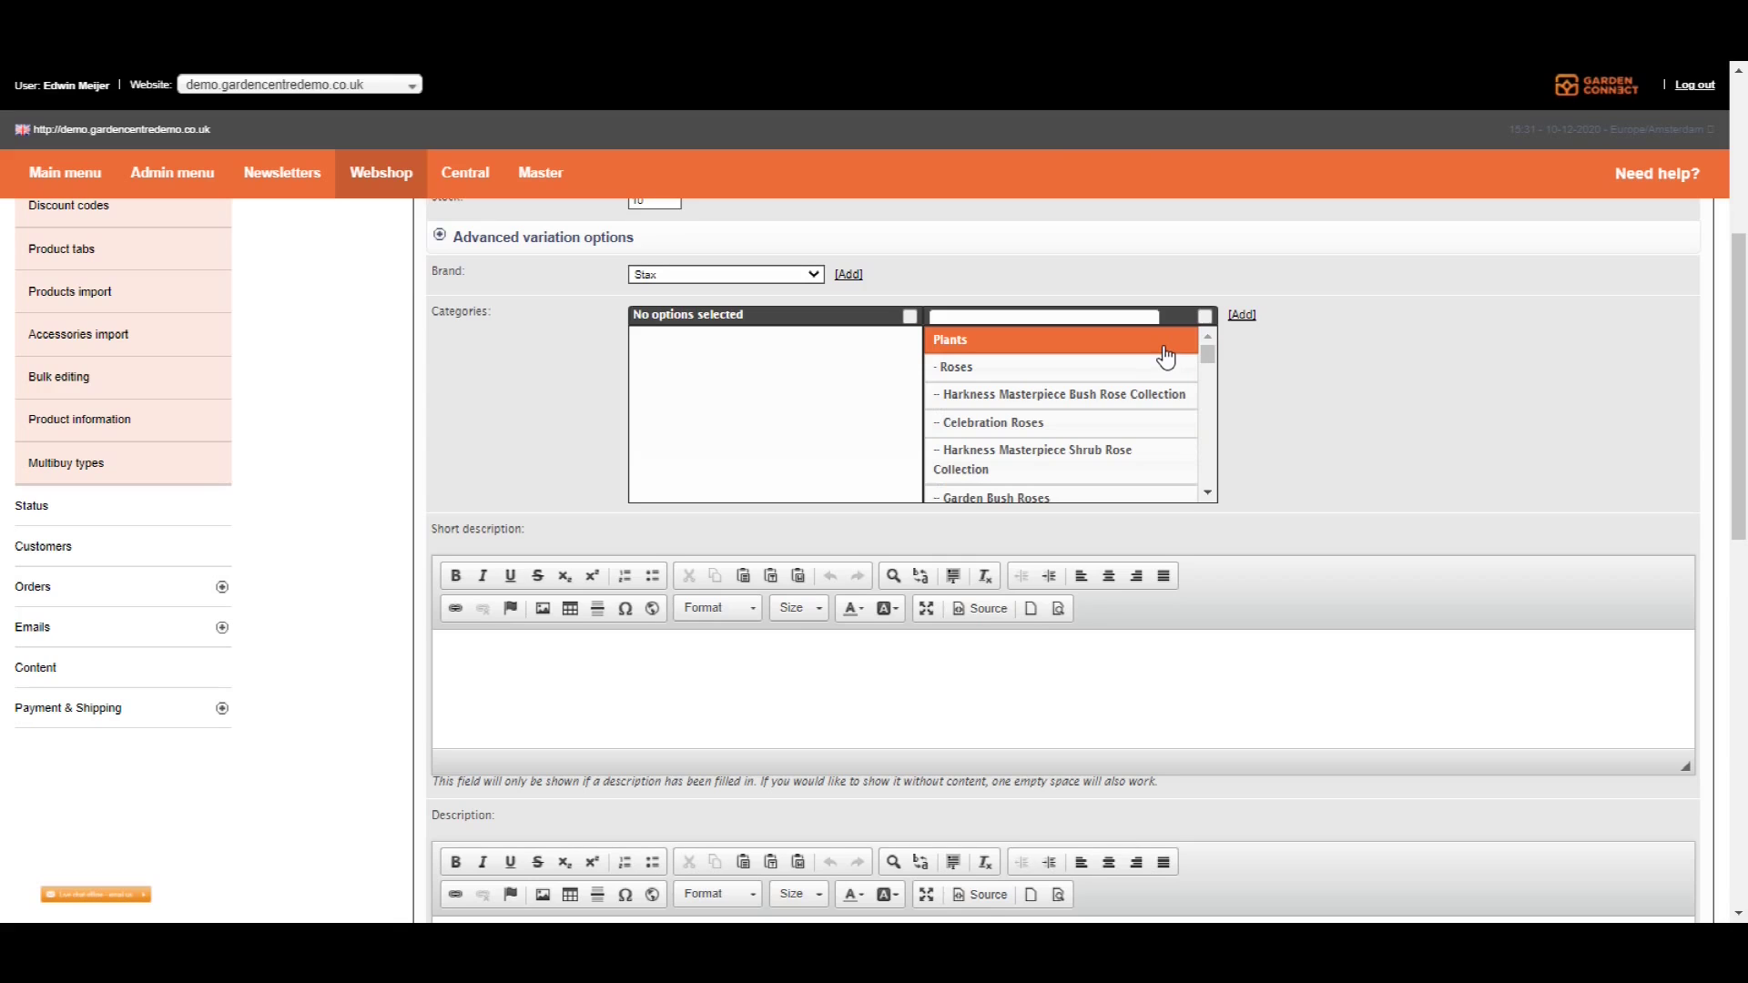
scroll(1127, 386, down, 2)
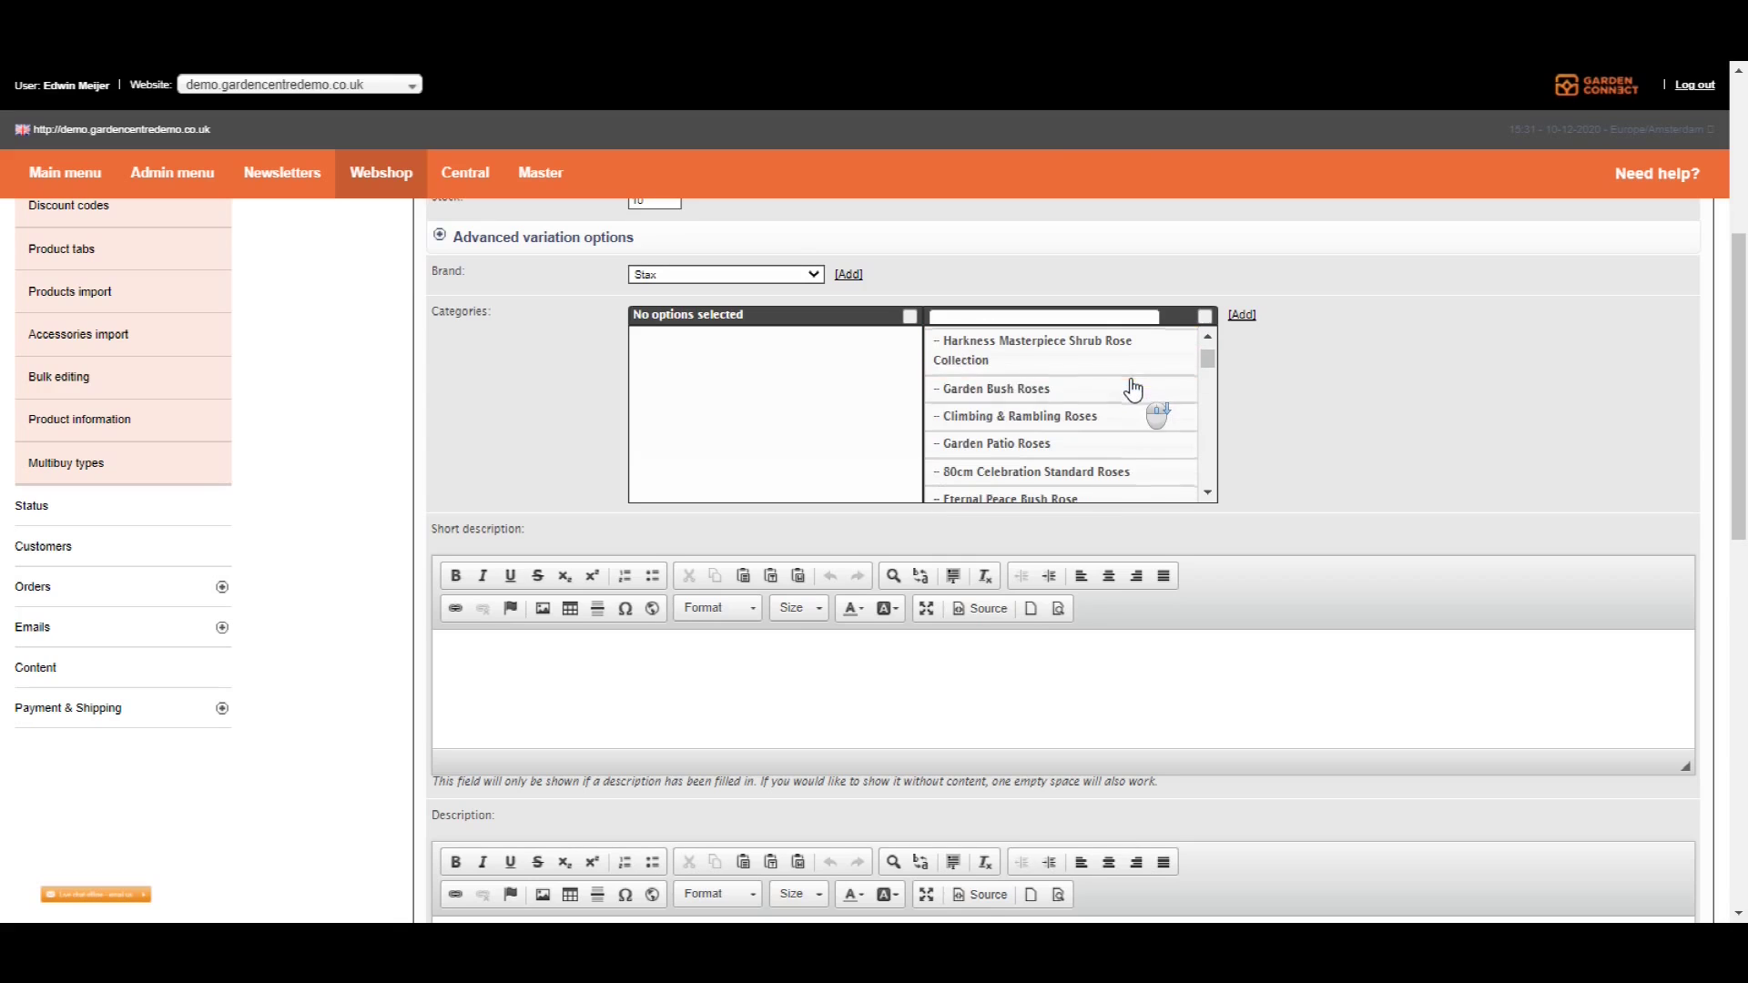
click(1084, 454)
drag(1207, 357, 1213, 343)
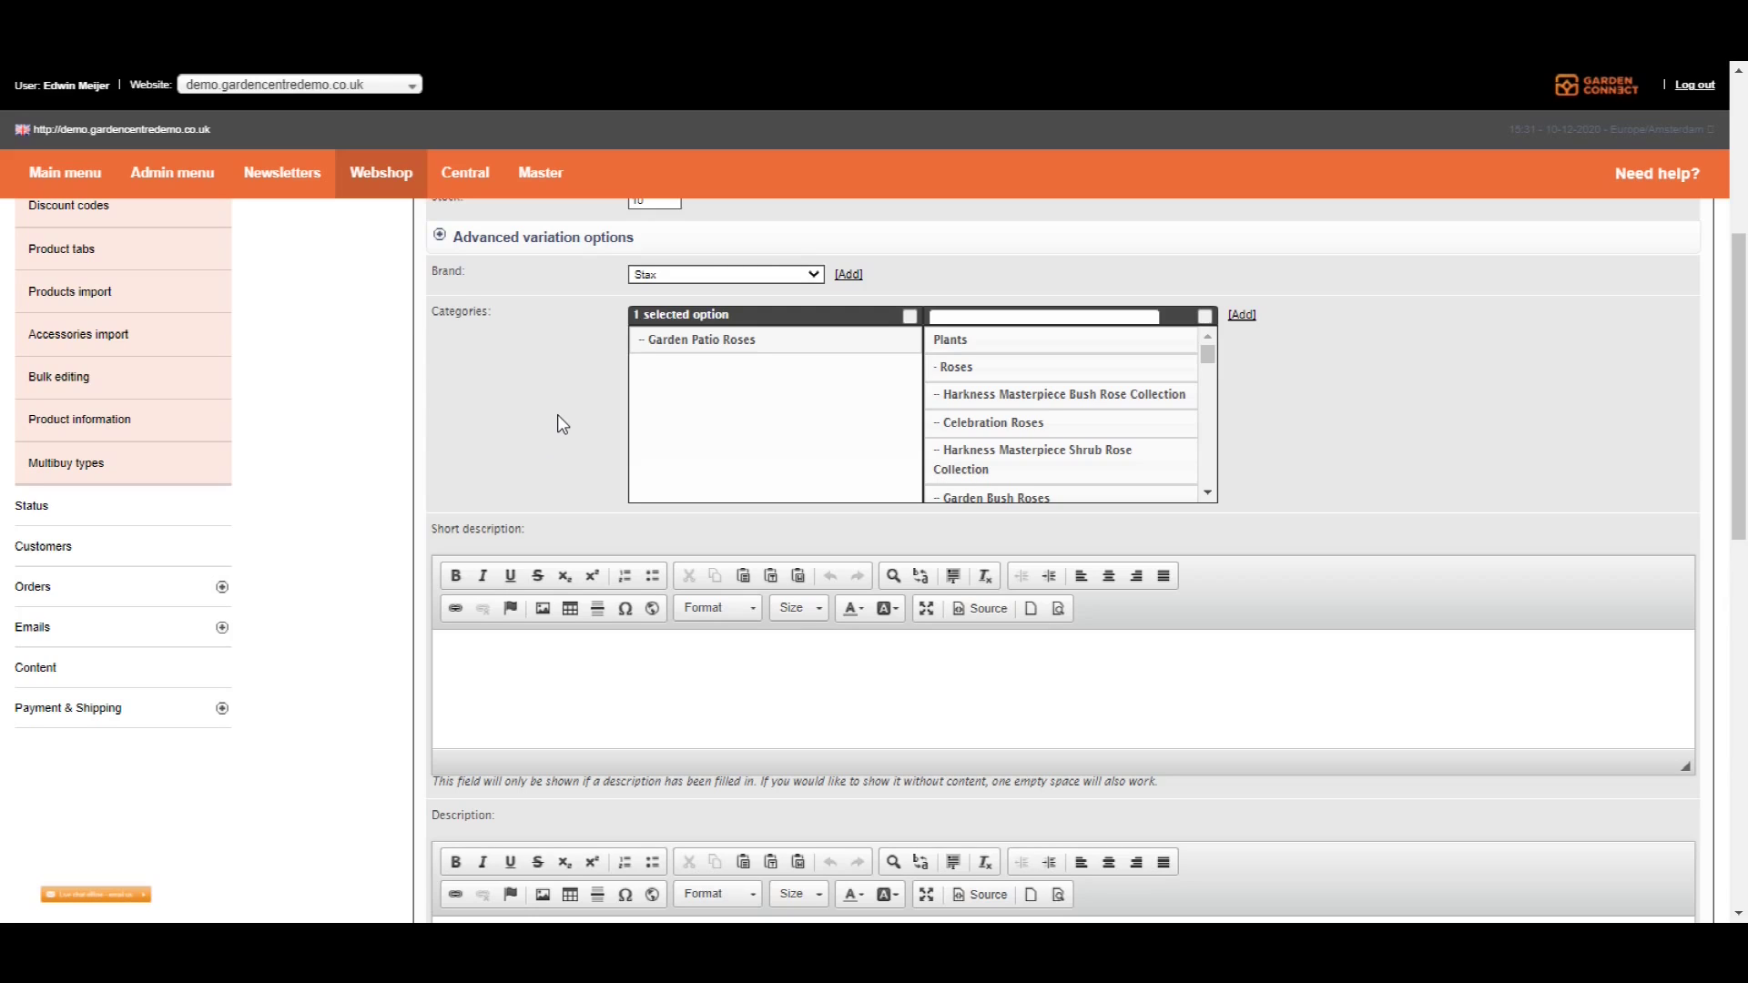
scroll(573, 419, down, 3)
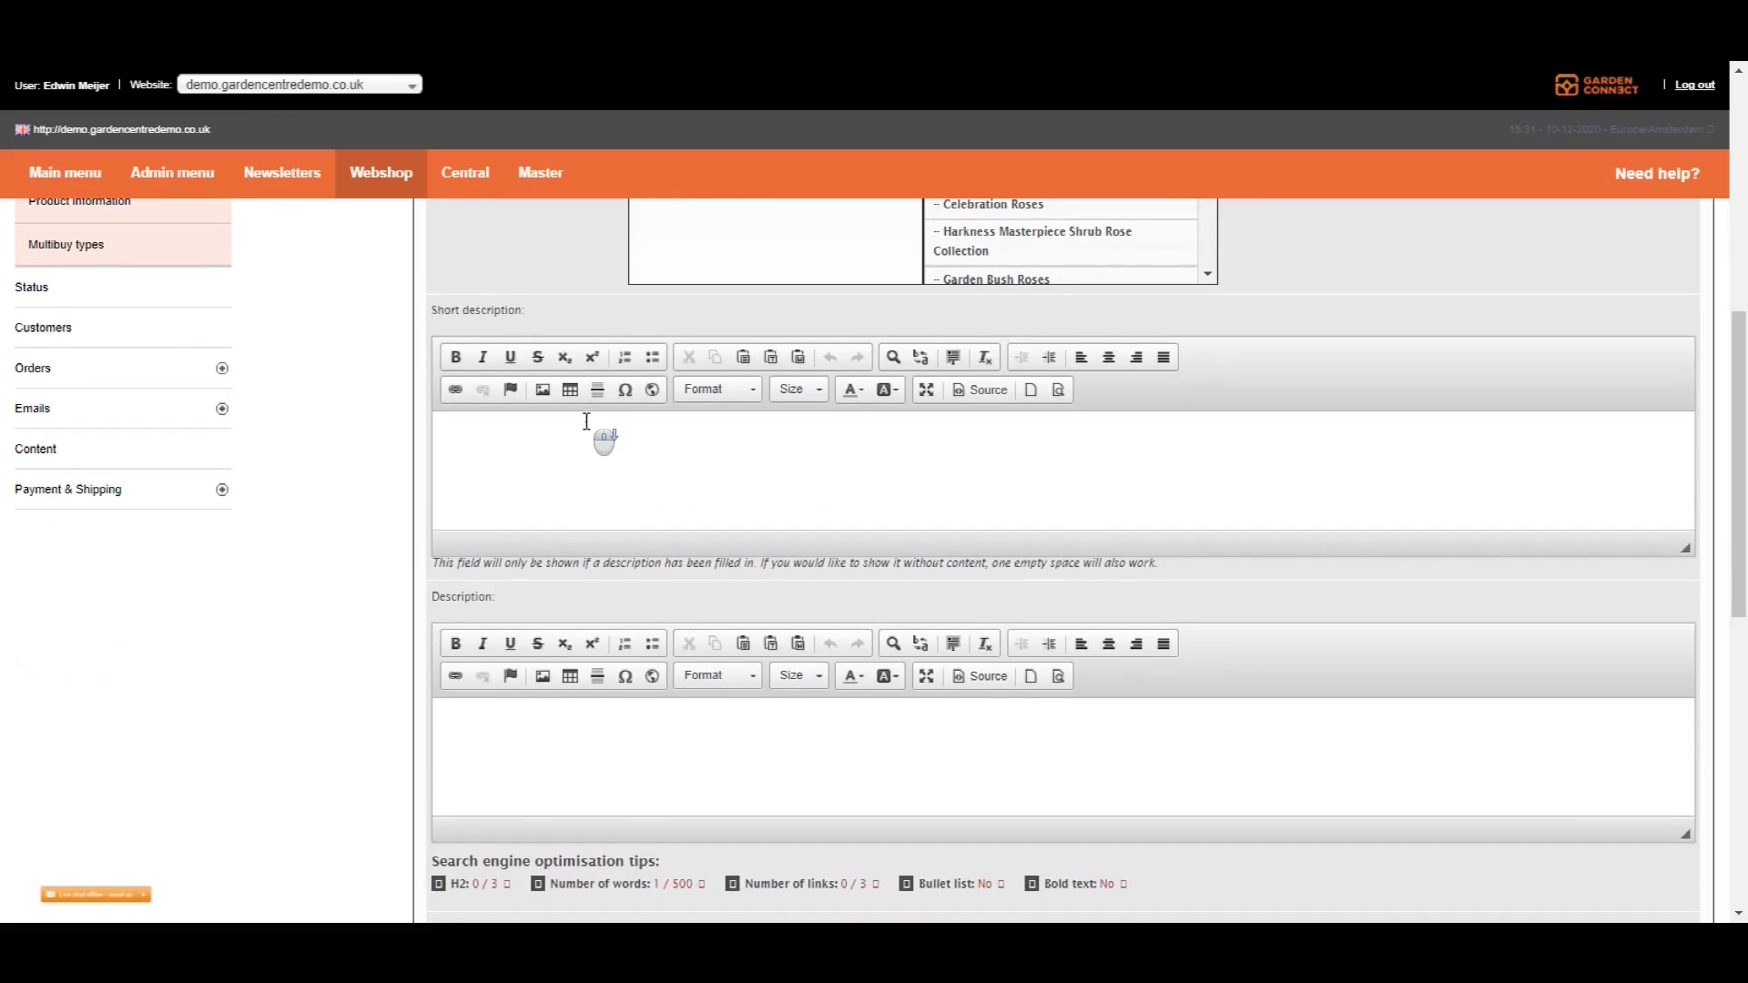
scroll(587, 421, down, 1)
scroll(587, 421, up, 1)
scroll(464, 328, down, 5)
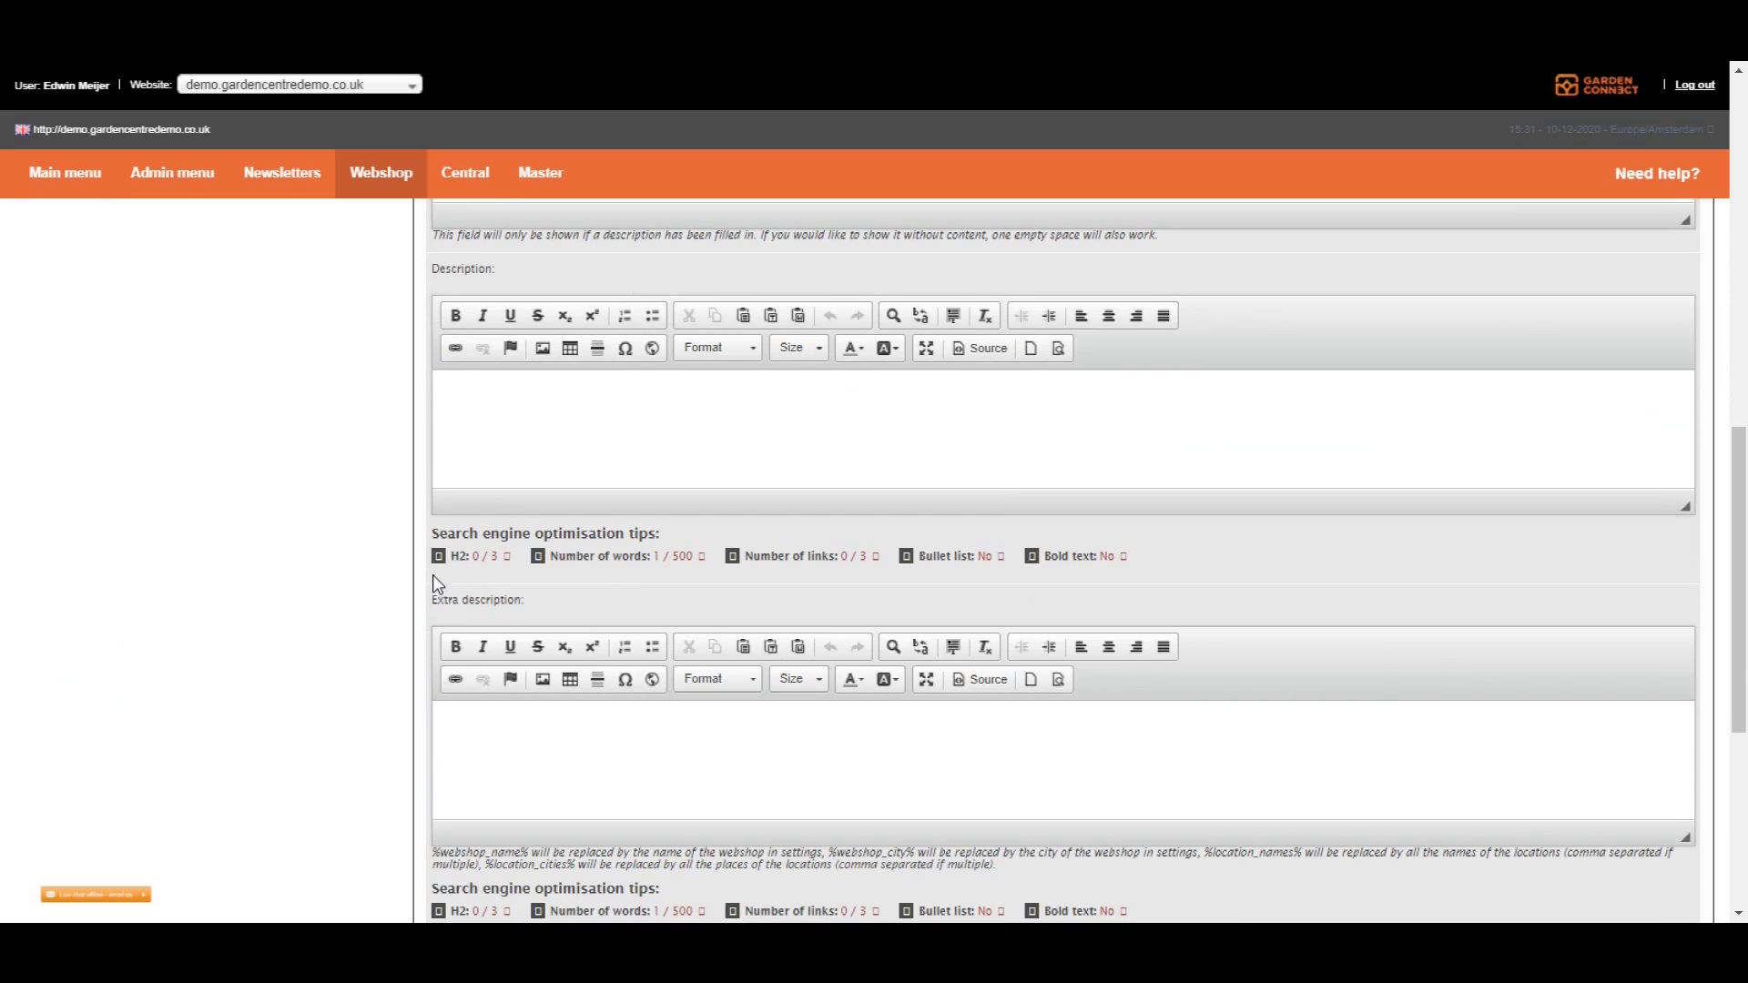
scroll(434, 582, up, 5)
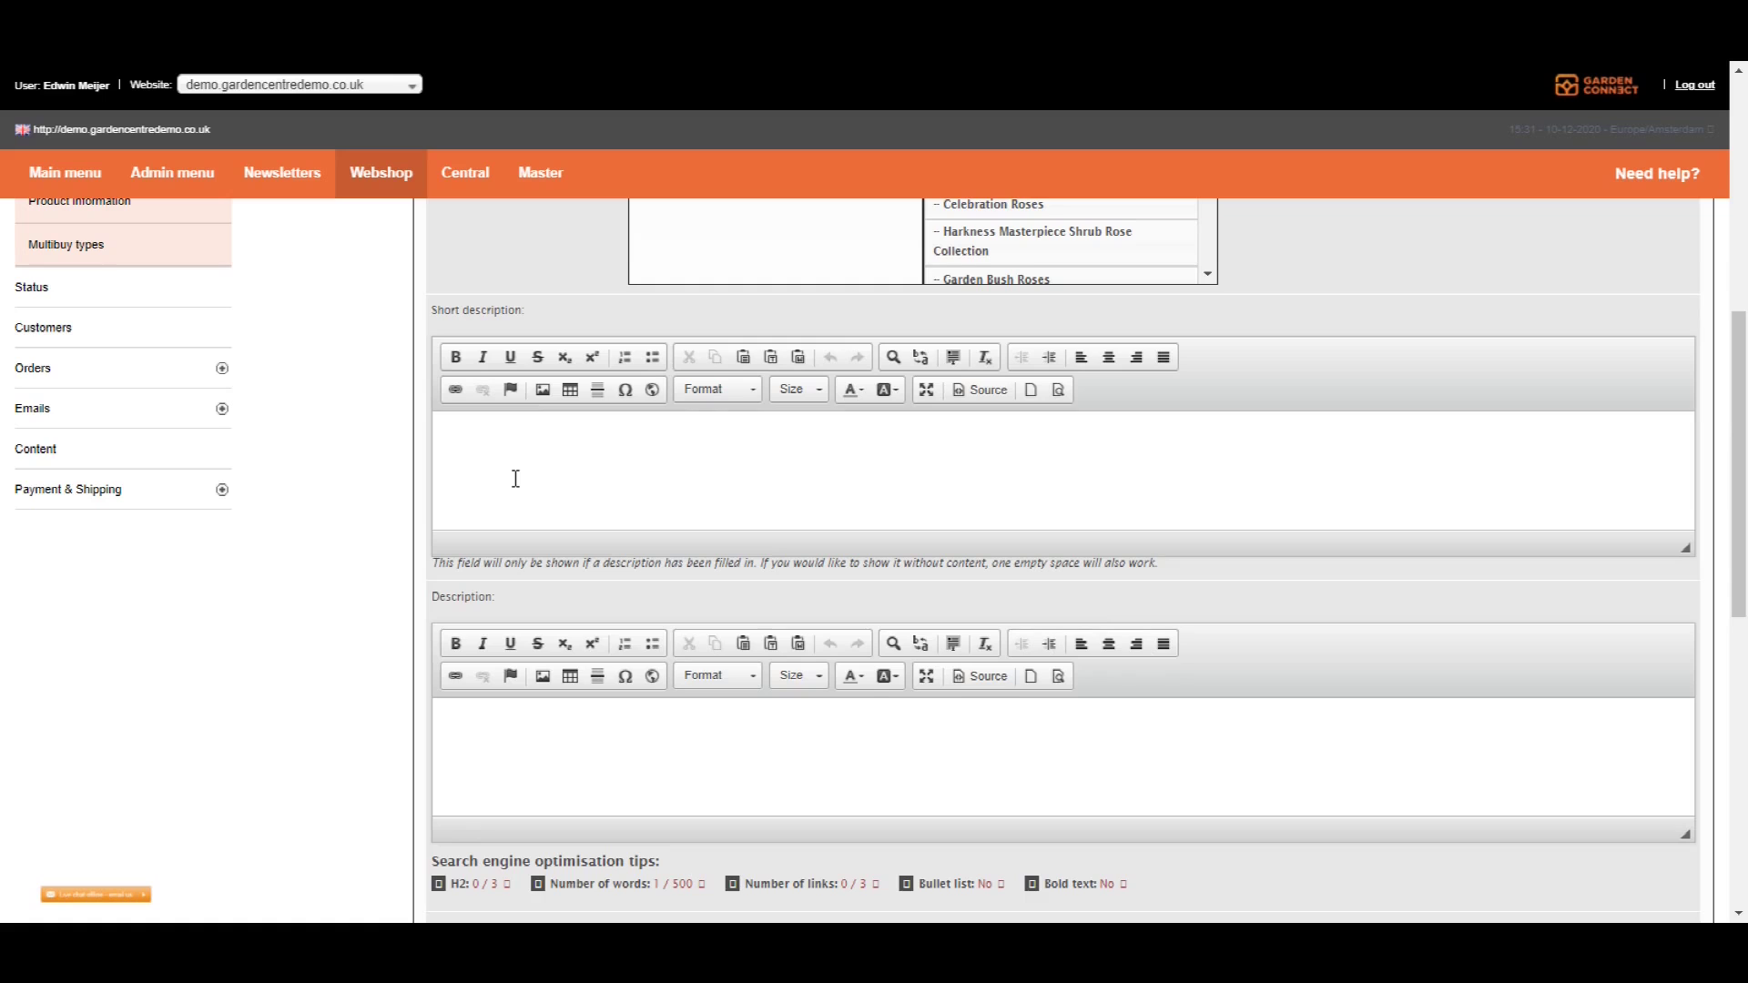
scroll(515, 479, down, 3)
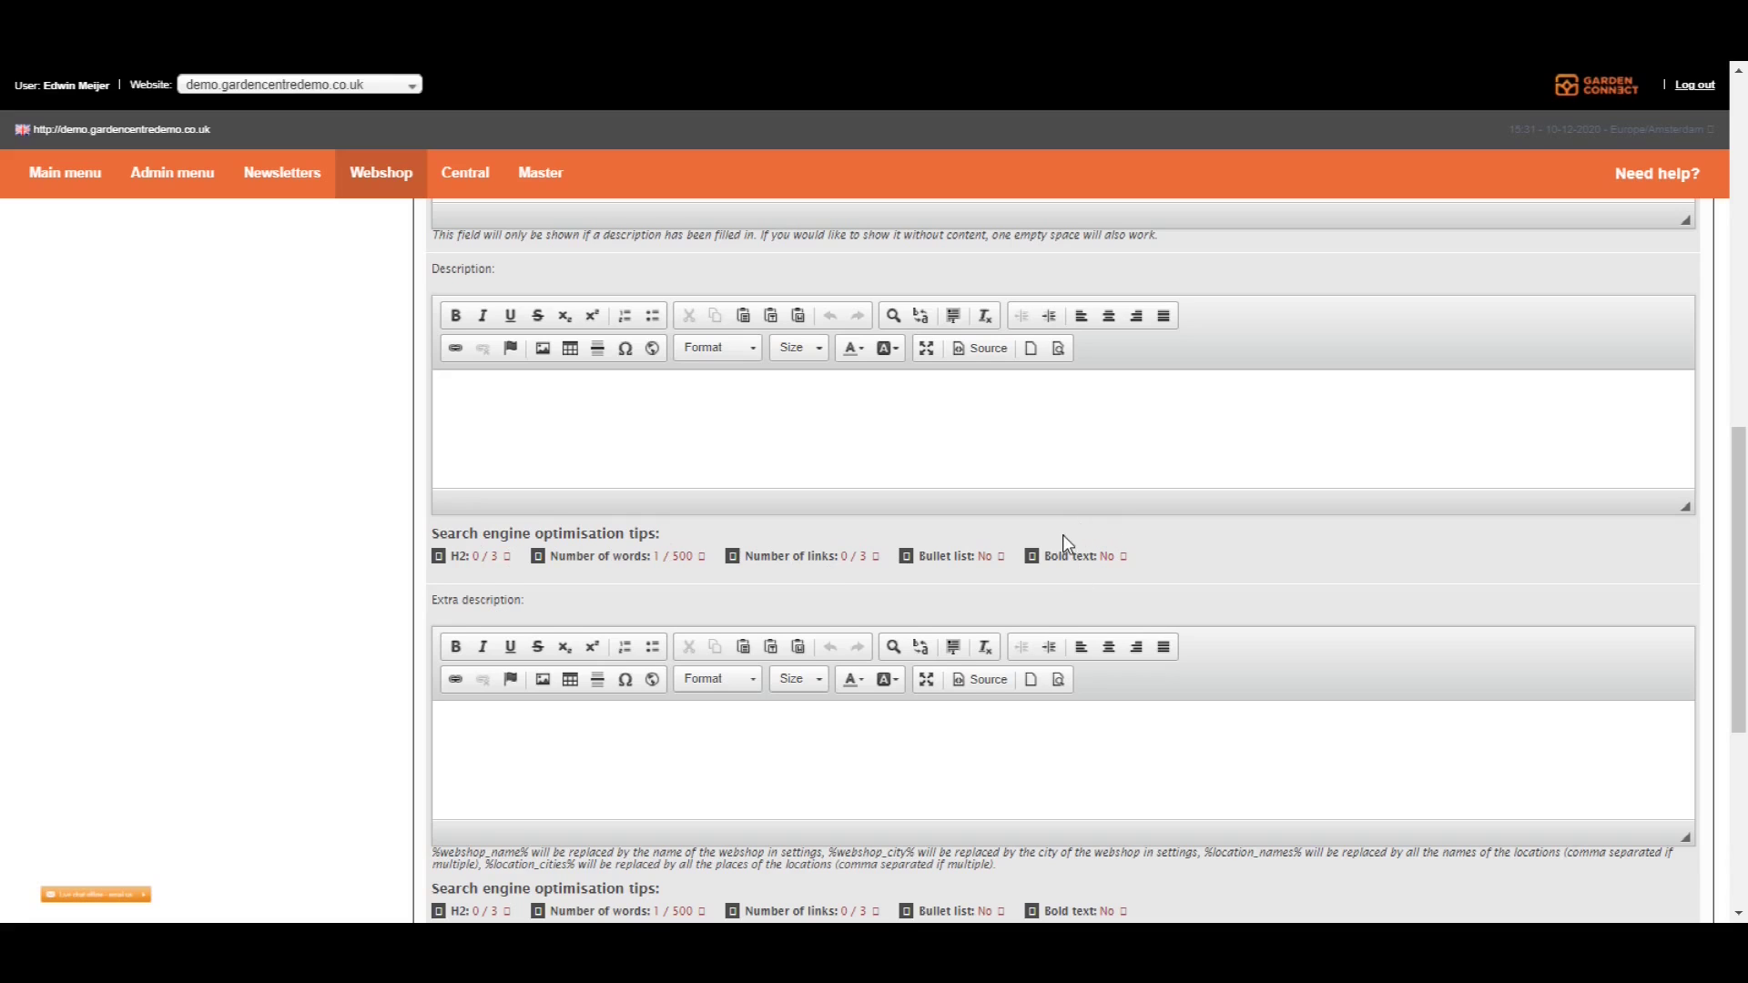
scroll(991, 516, down, 1)
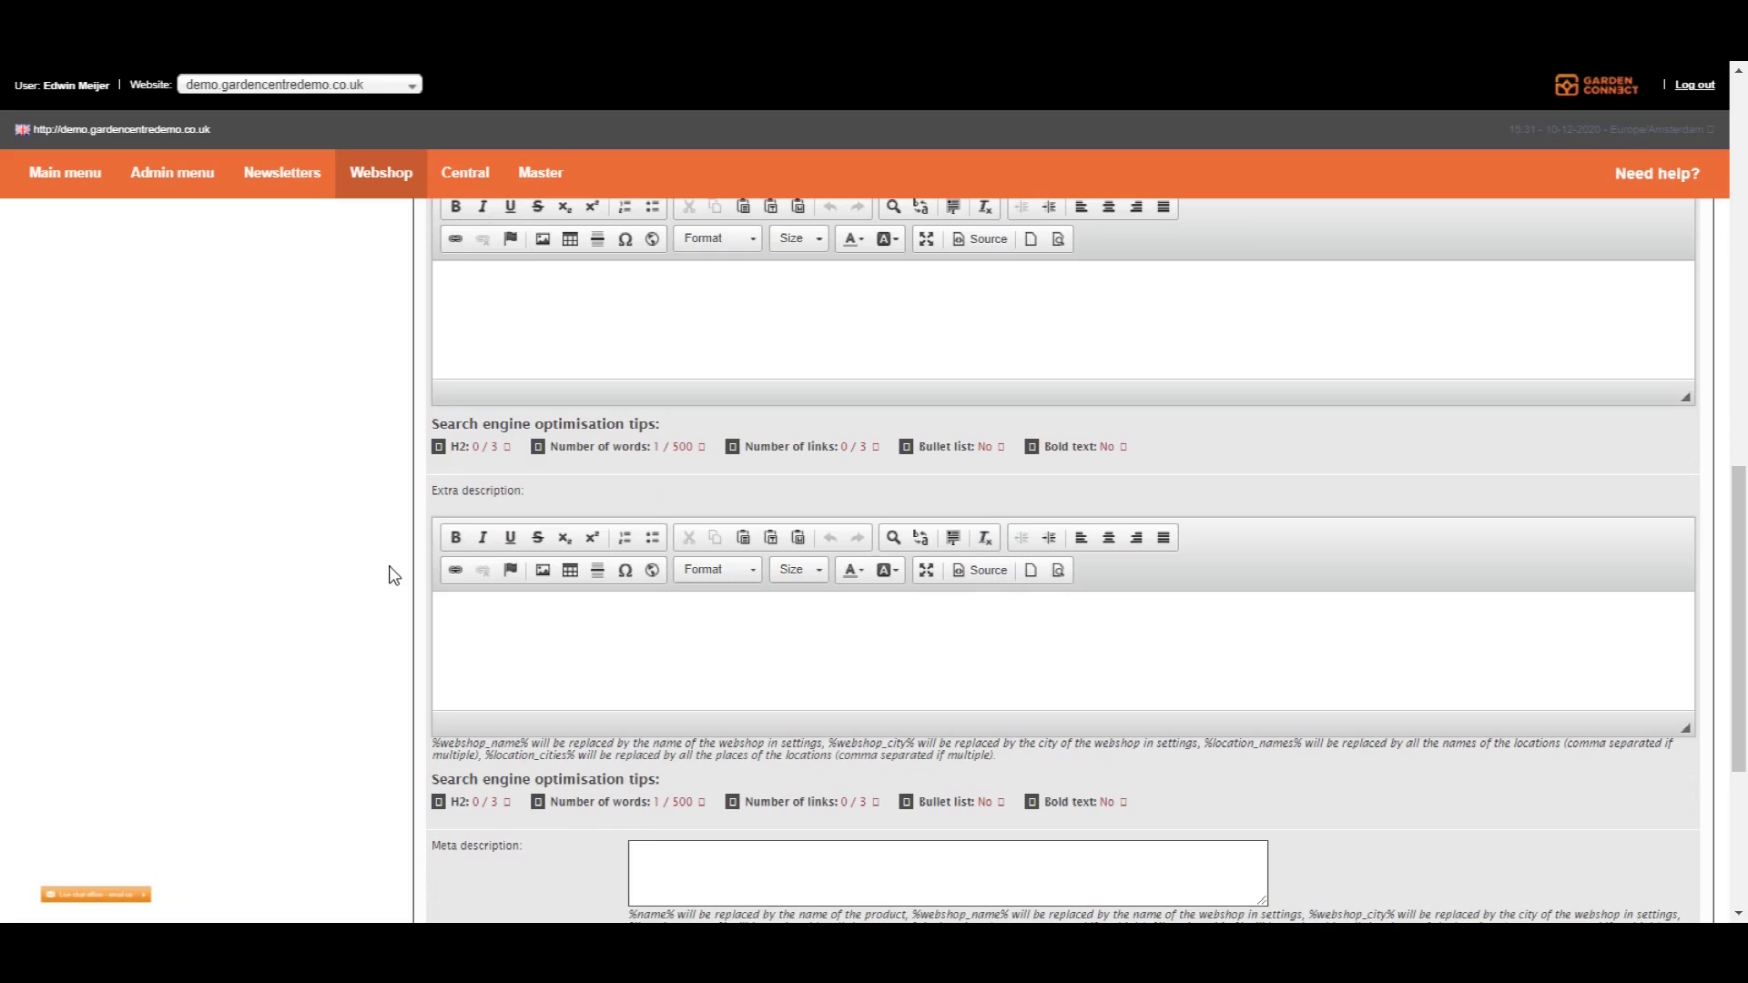
scroll(378, 615, down, 3)
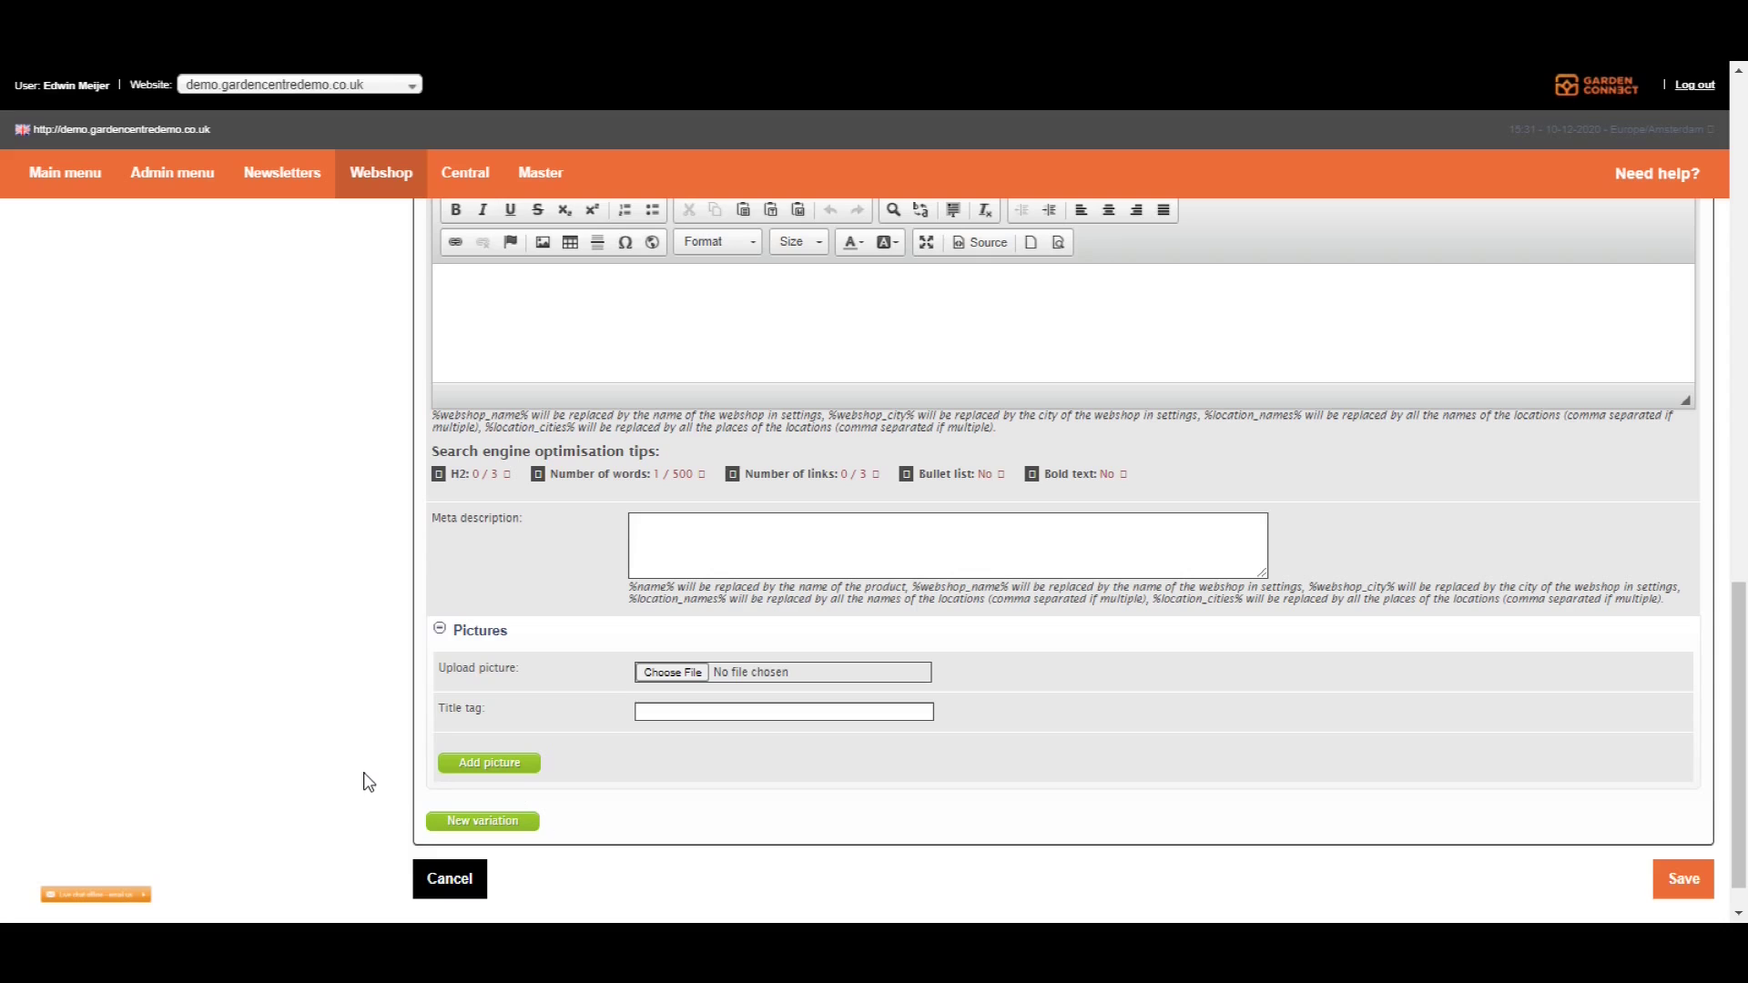
Step: Return to the top of the Weber Q200 form and show its Advanced options
scroll(371, 780, up, 15)
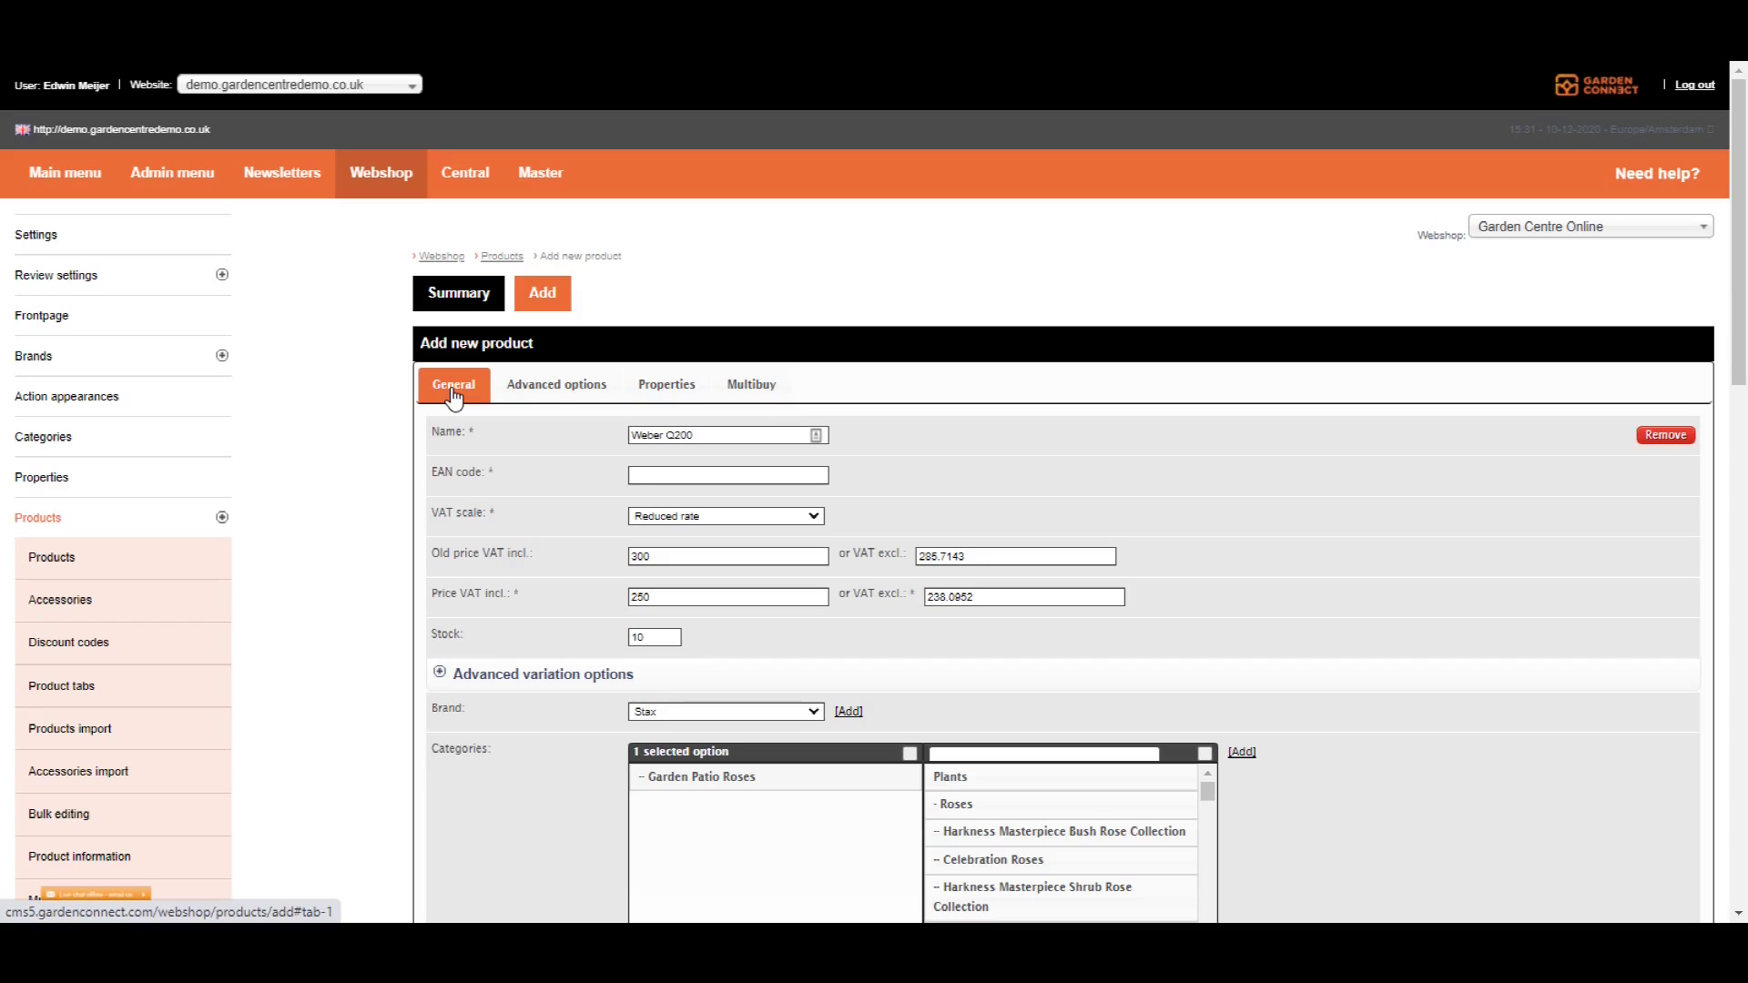
click(592, 389)
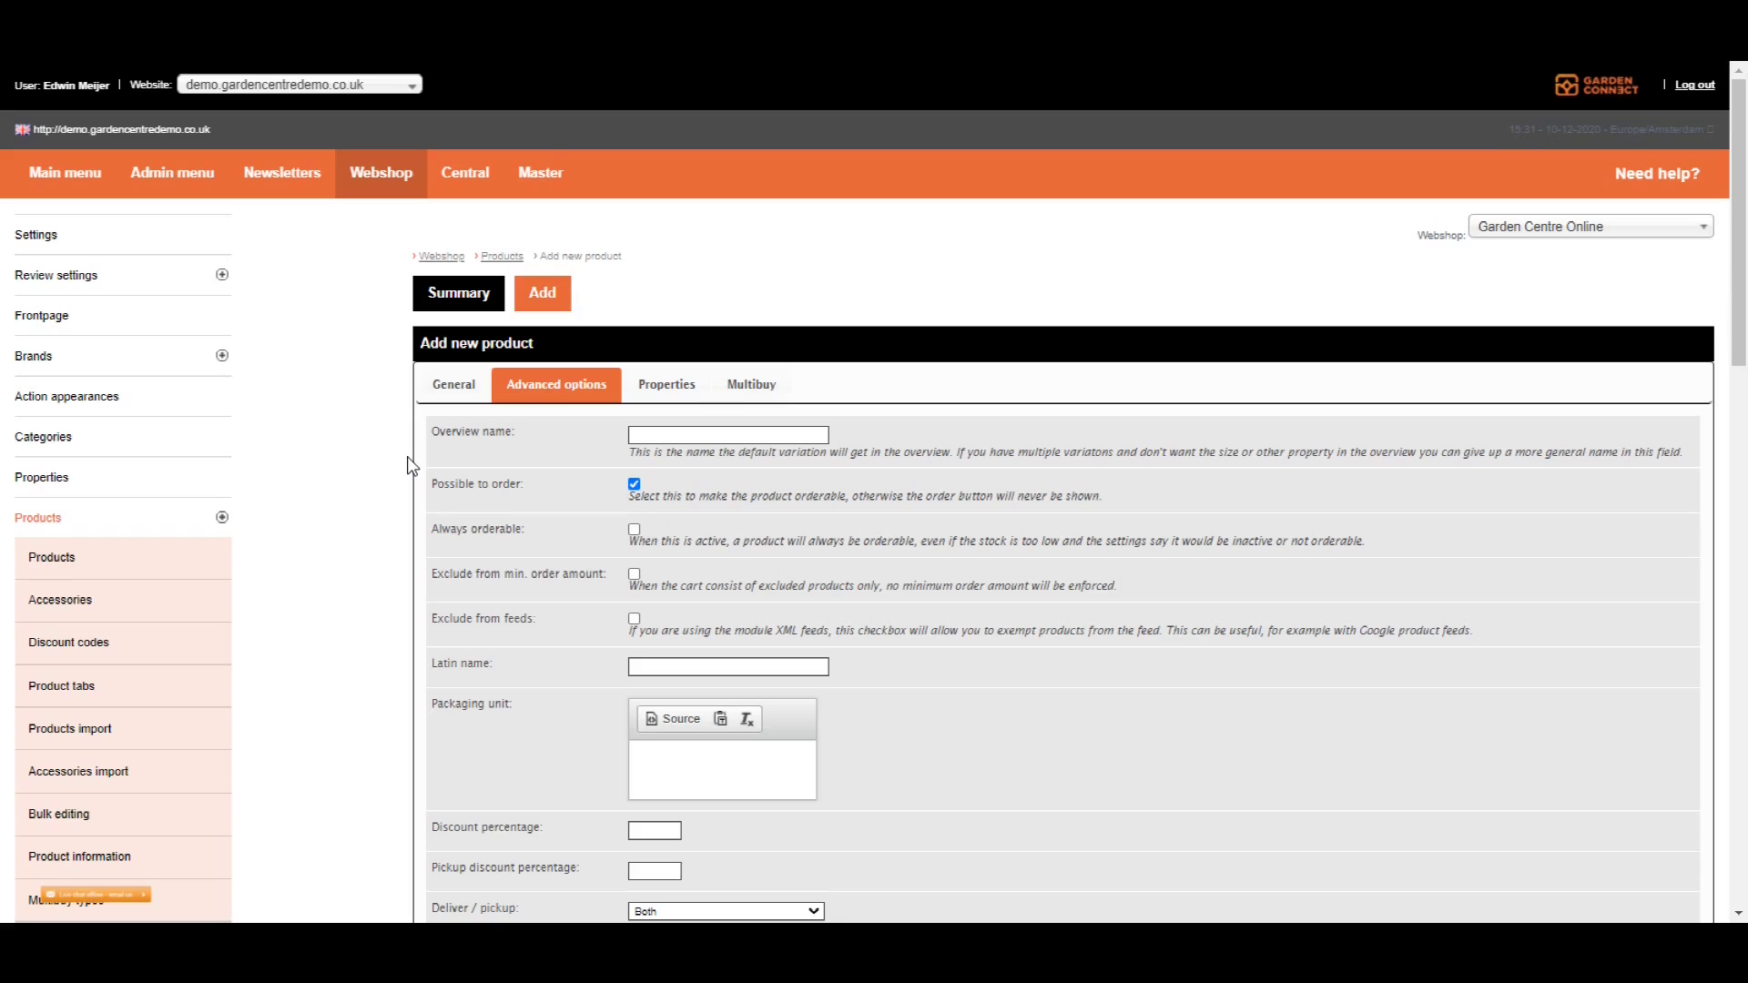
scroll(411, 466, down, 3)
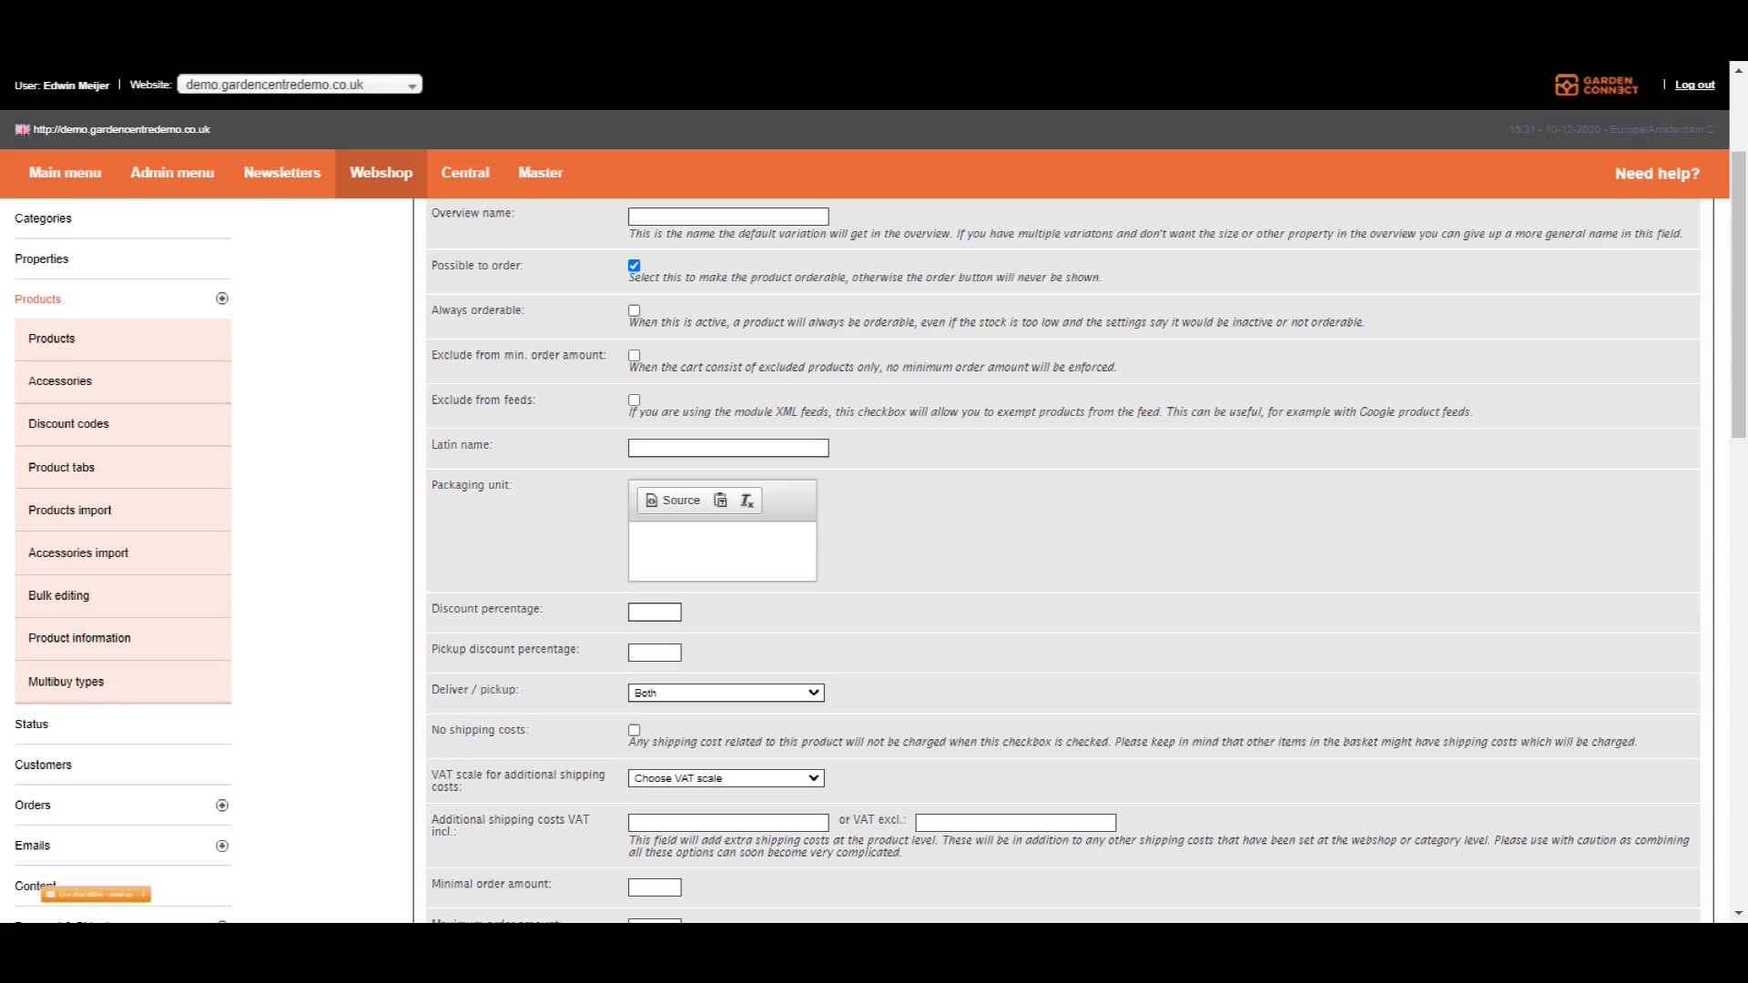
scroll(497, 532, down, 4)
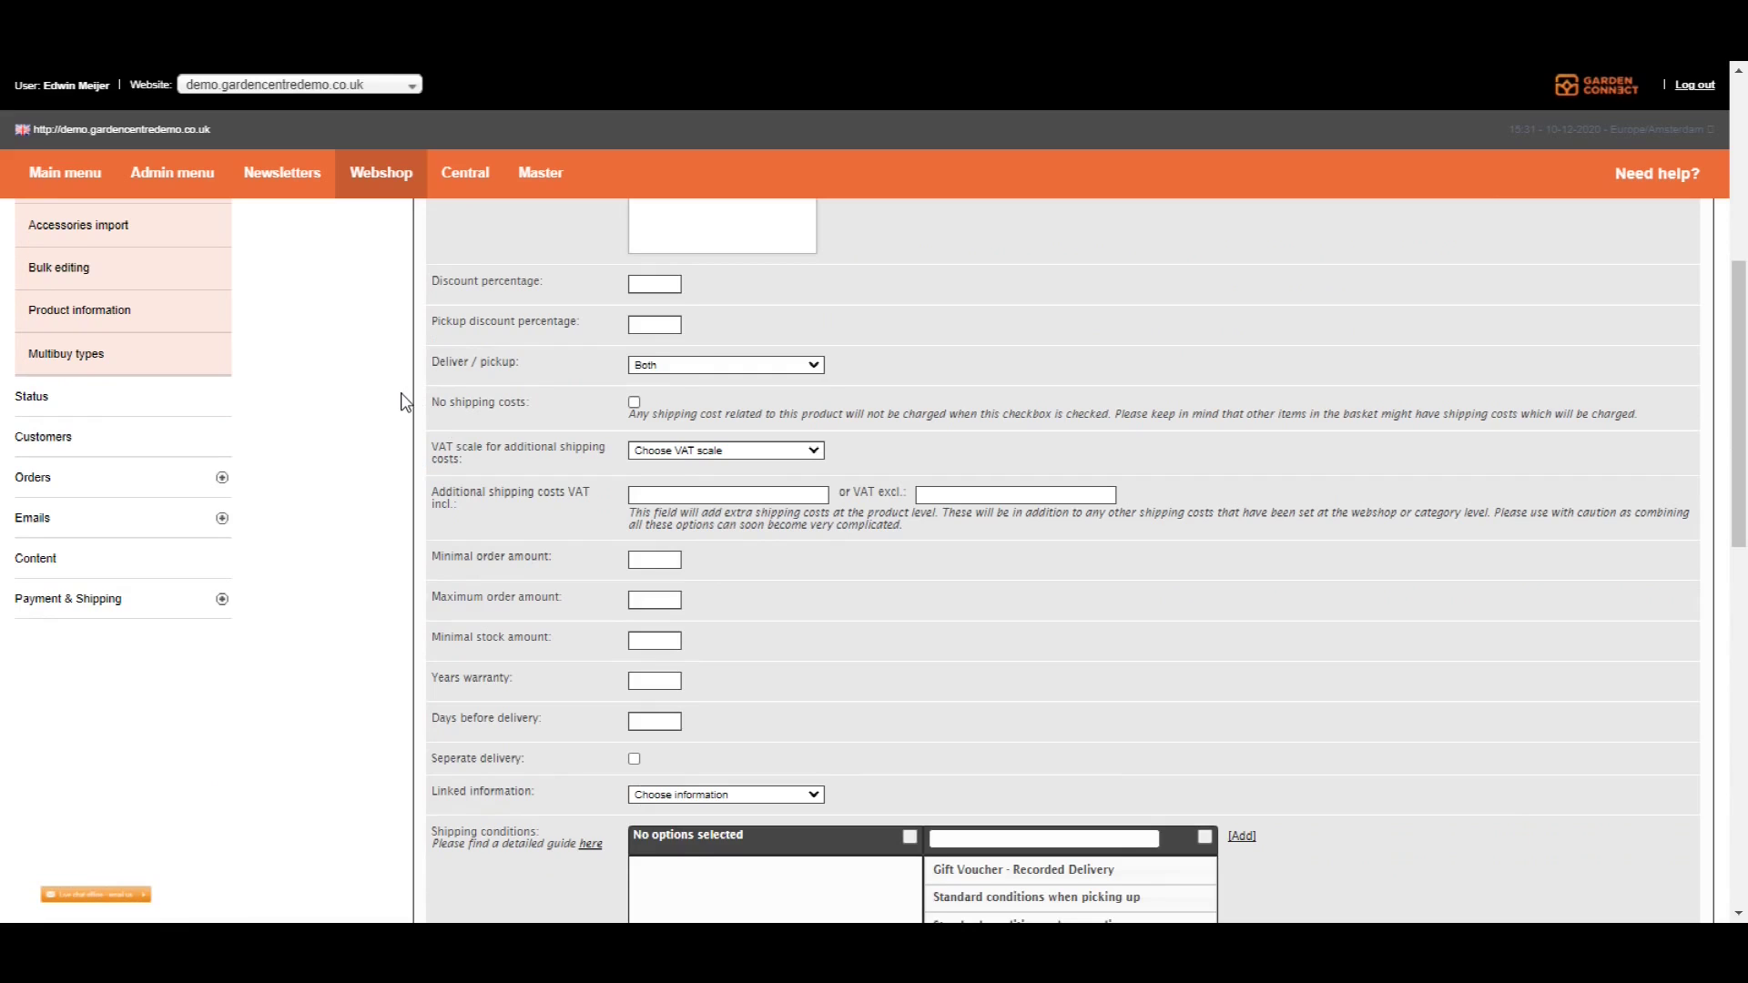
Step: Set Deliver / pickup to Delivery only, replacing an initial Pickup only choice
click(693, 369)
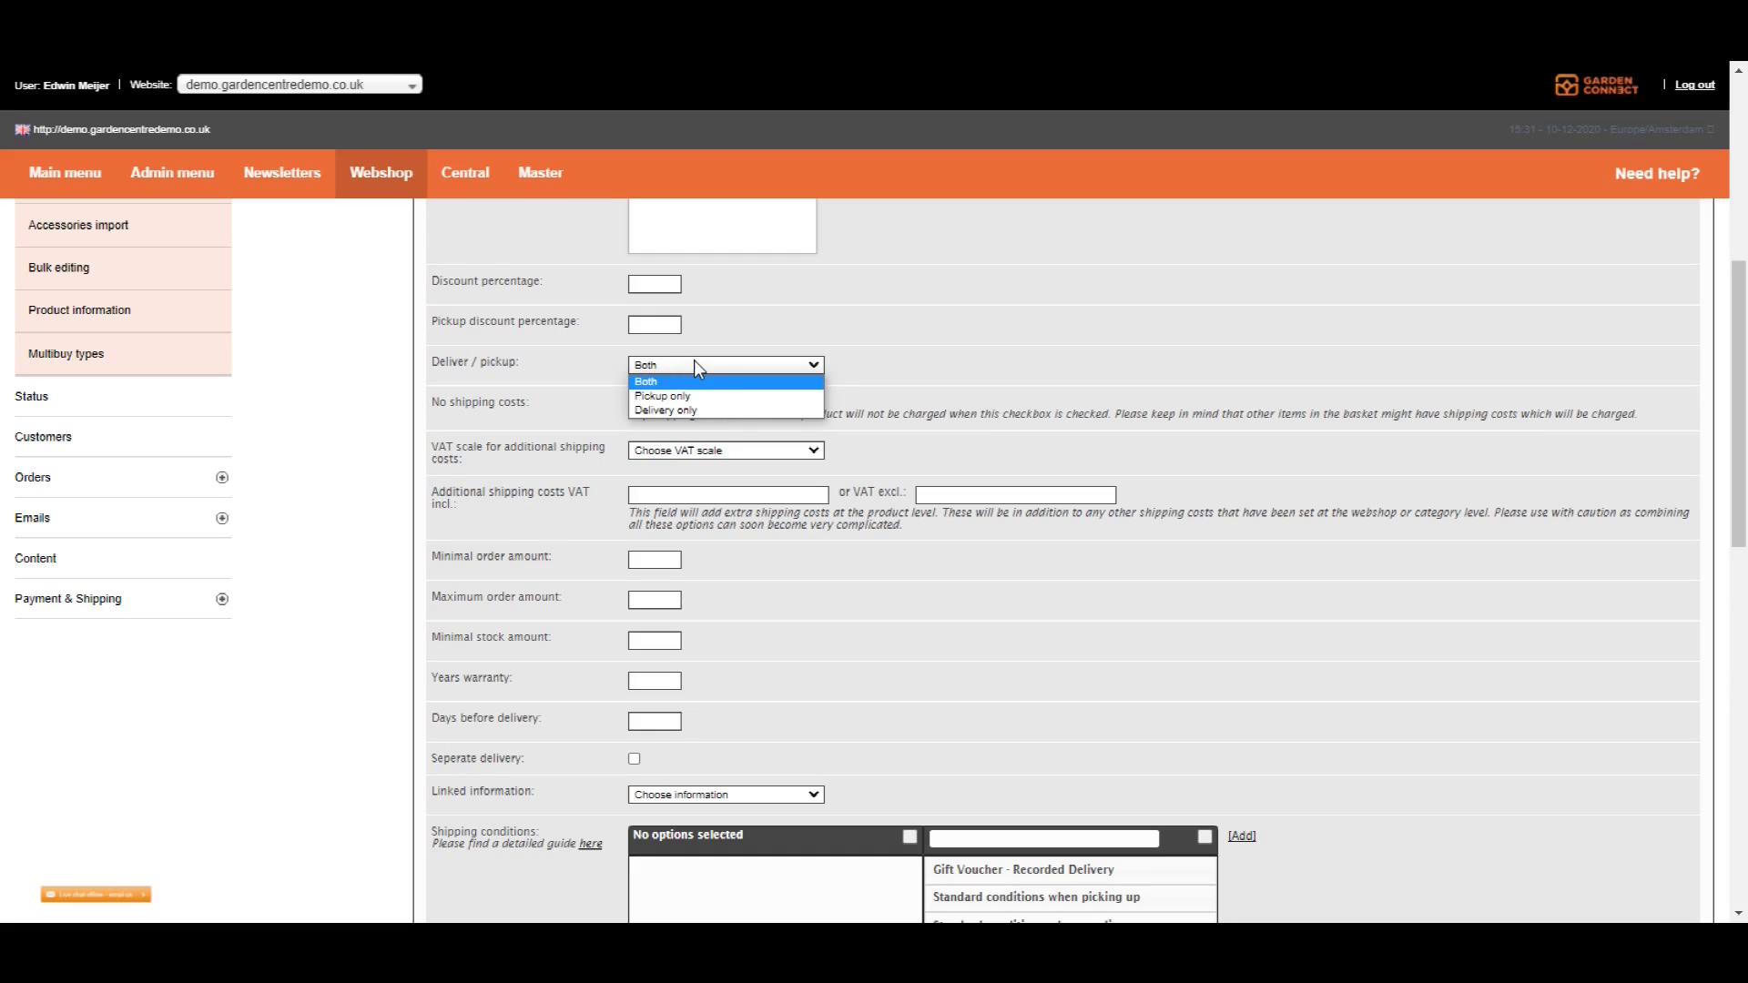
click(727, 397)
click(871, 366)
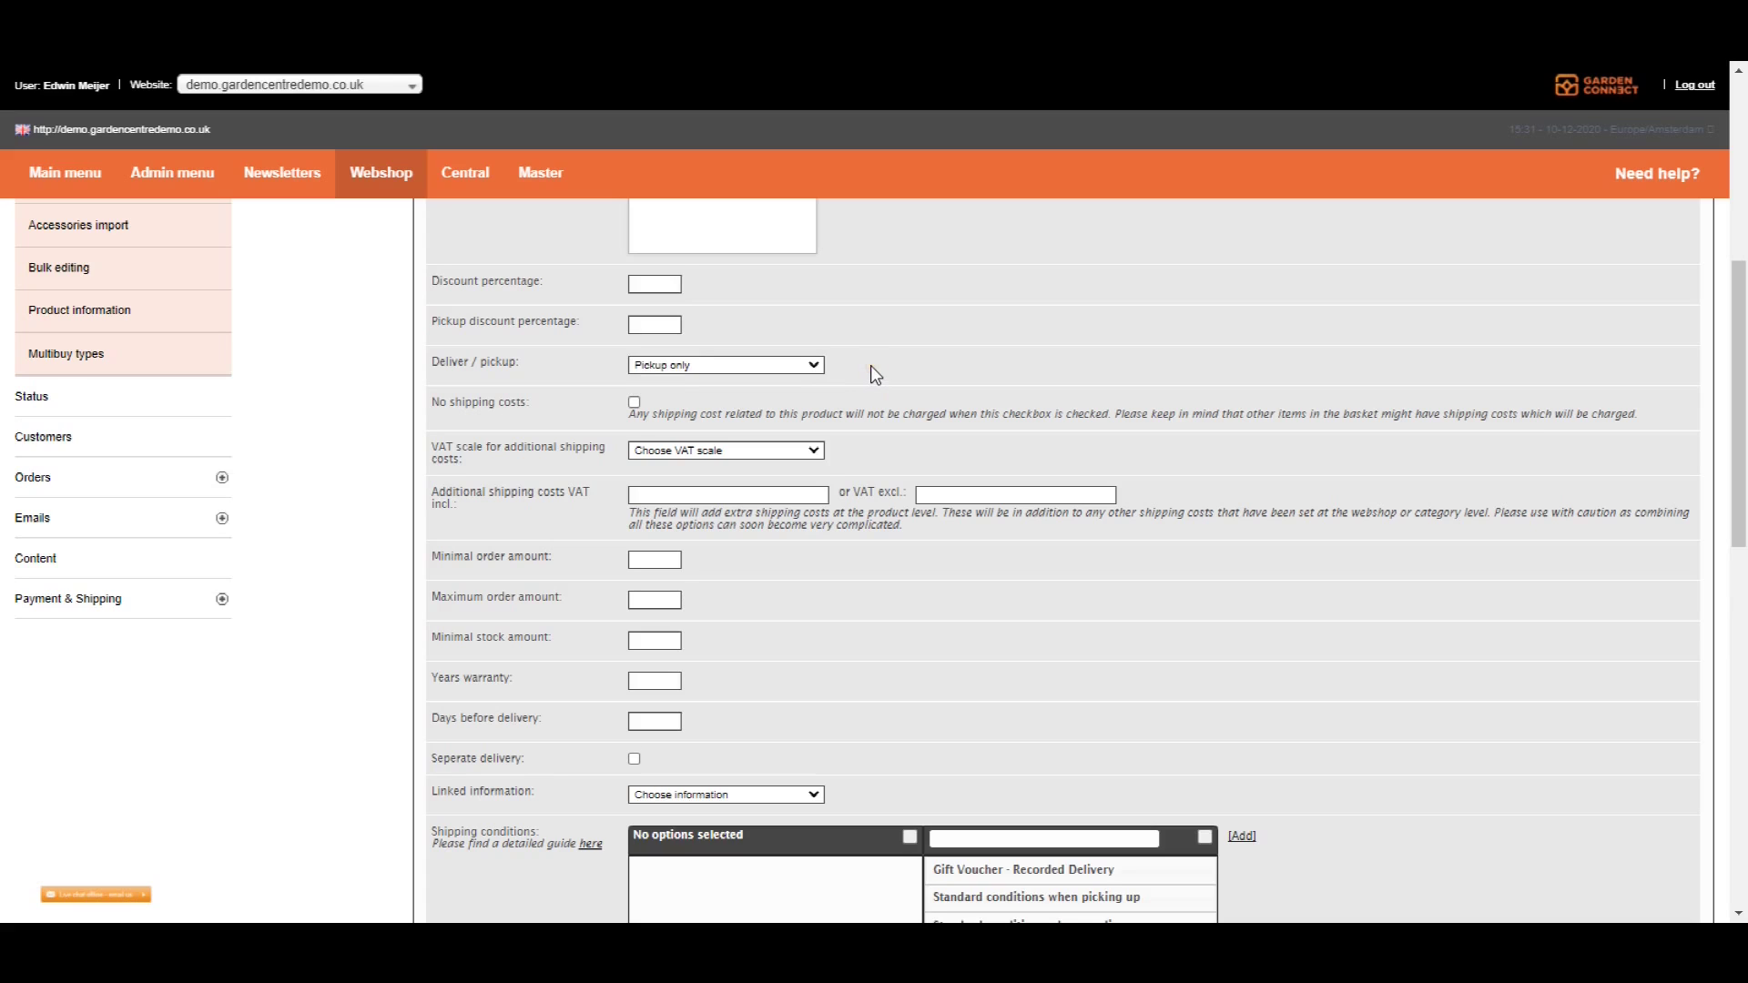
click(805, 366)
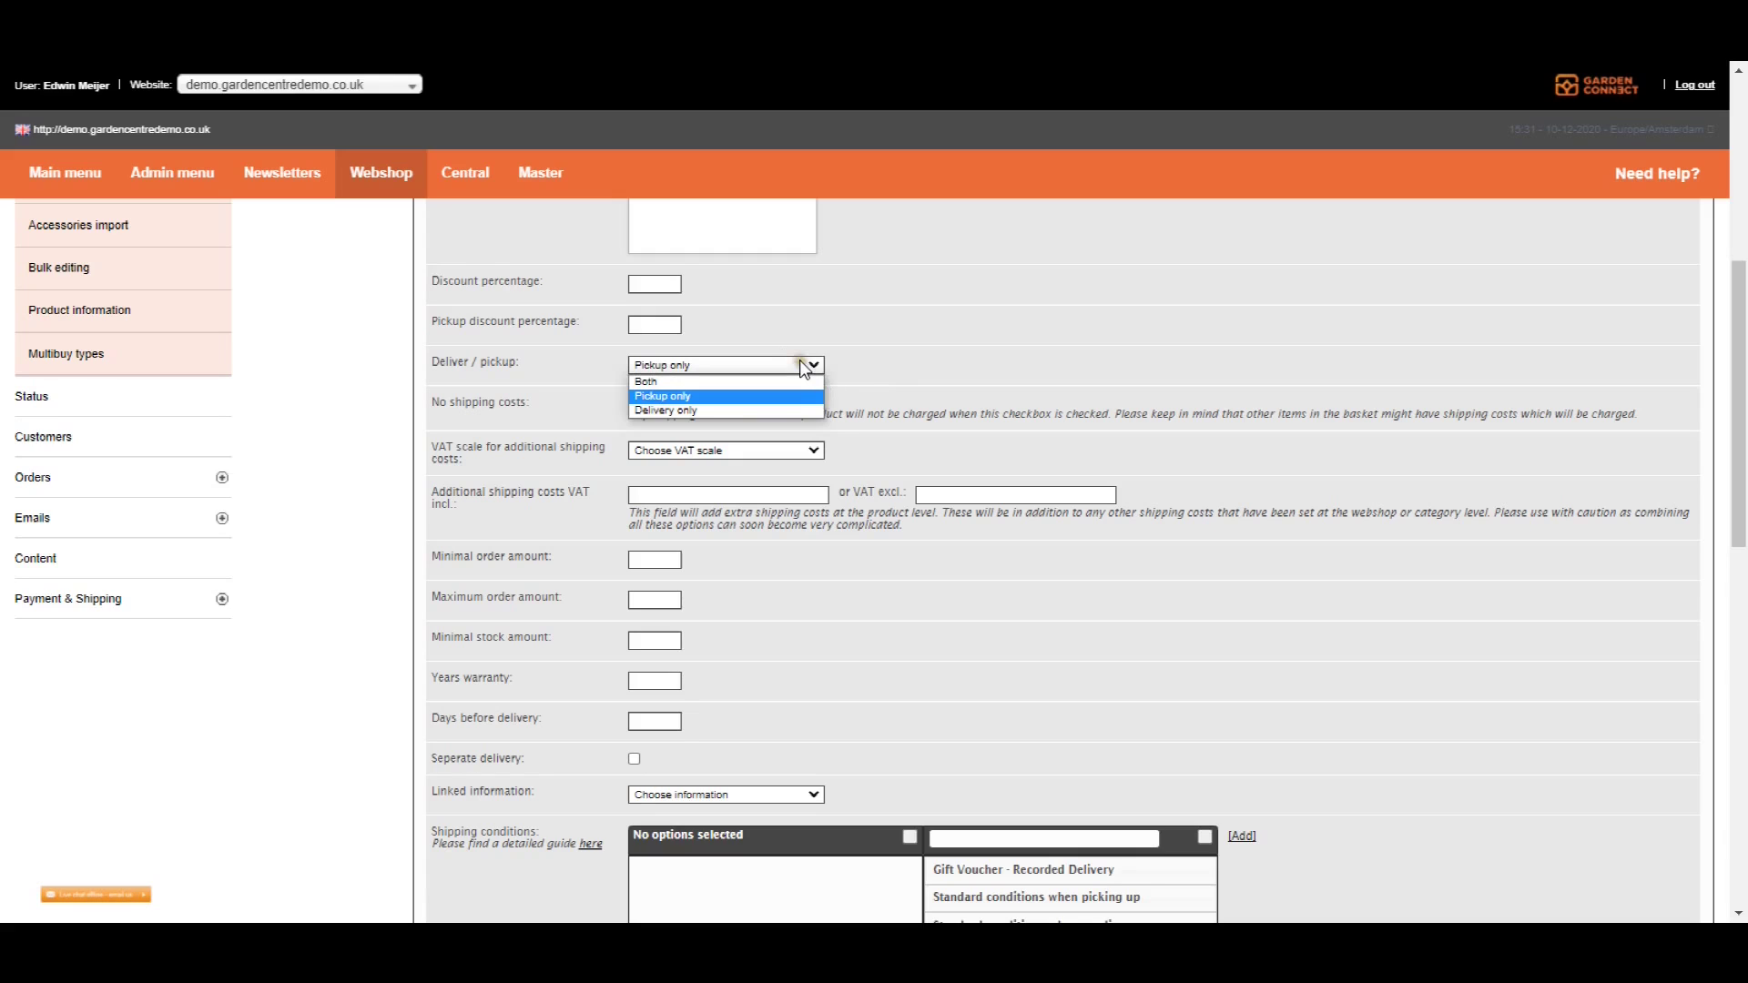
click(757, 411)
scroll(601, 411, down, 1)
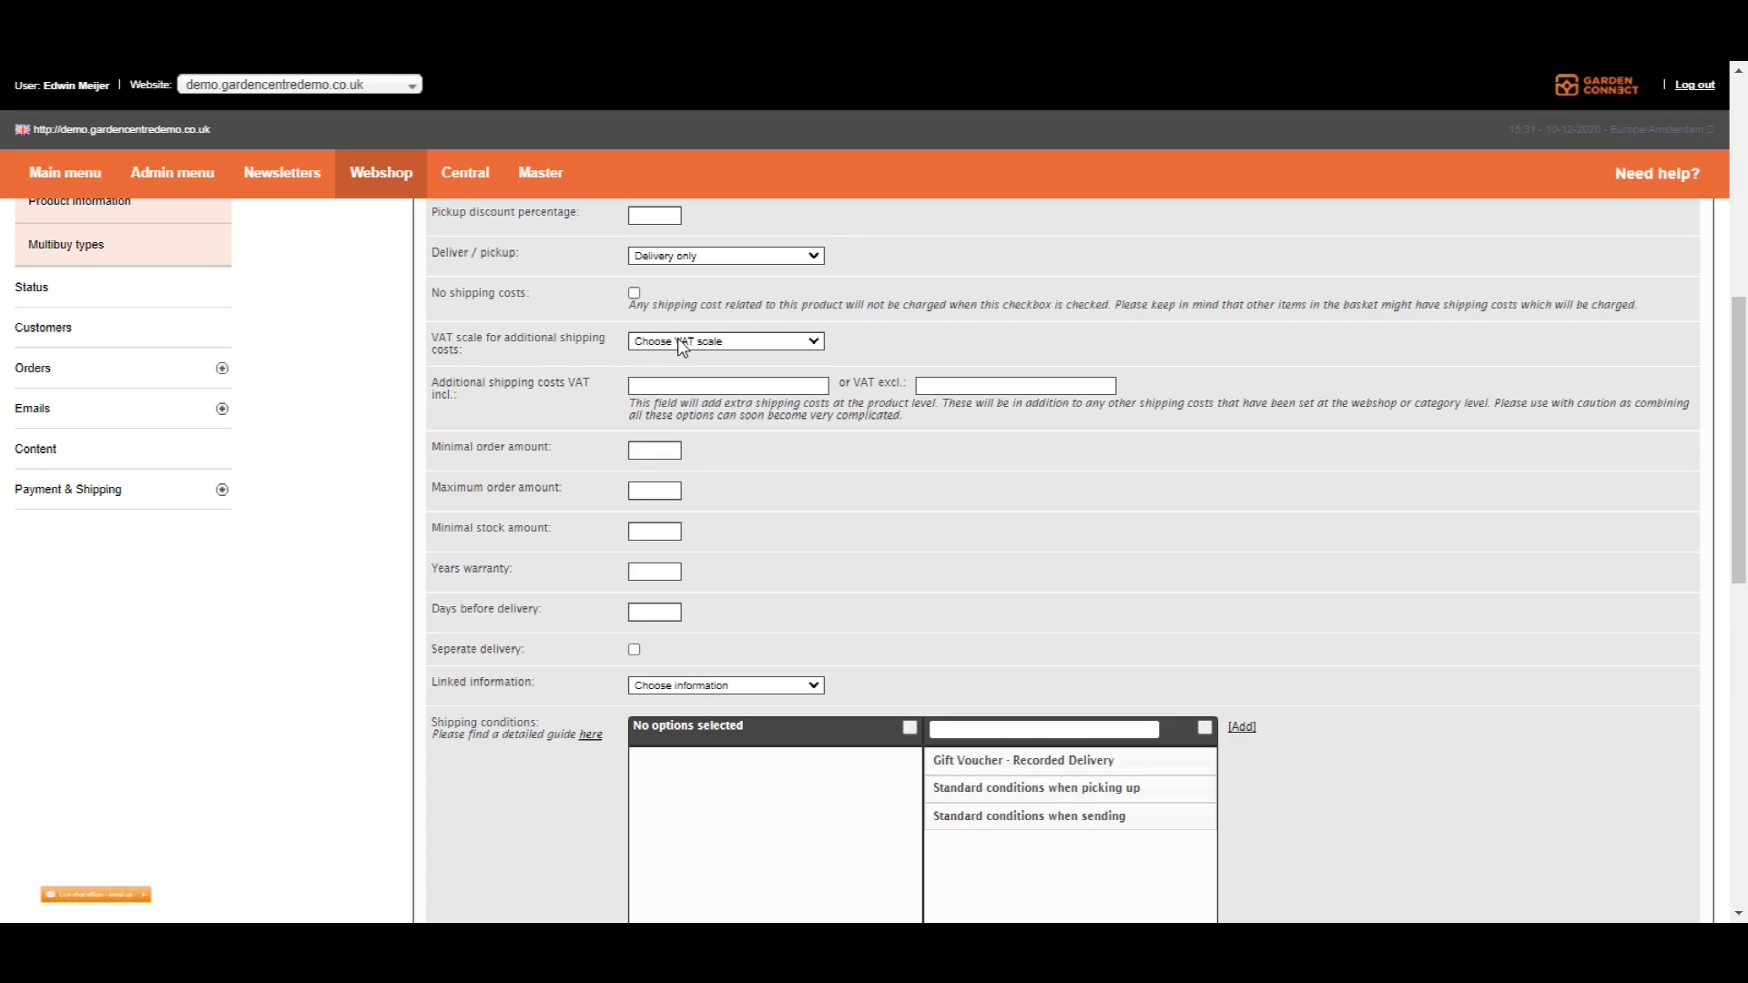
Step: Tick No shipping costs and add 10 extra shipping costs at Standard rate VAT
click(635, 293)
click(672, 340)
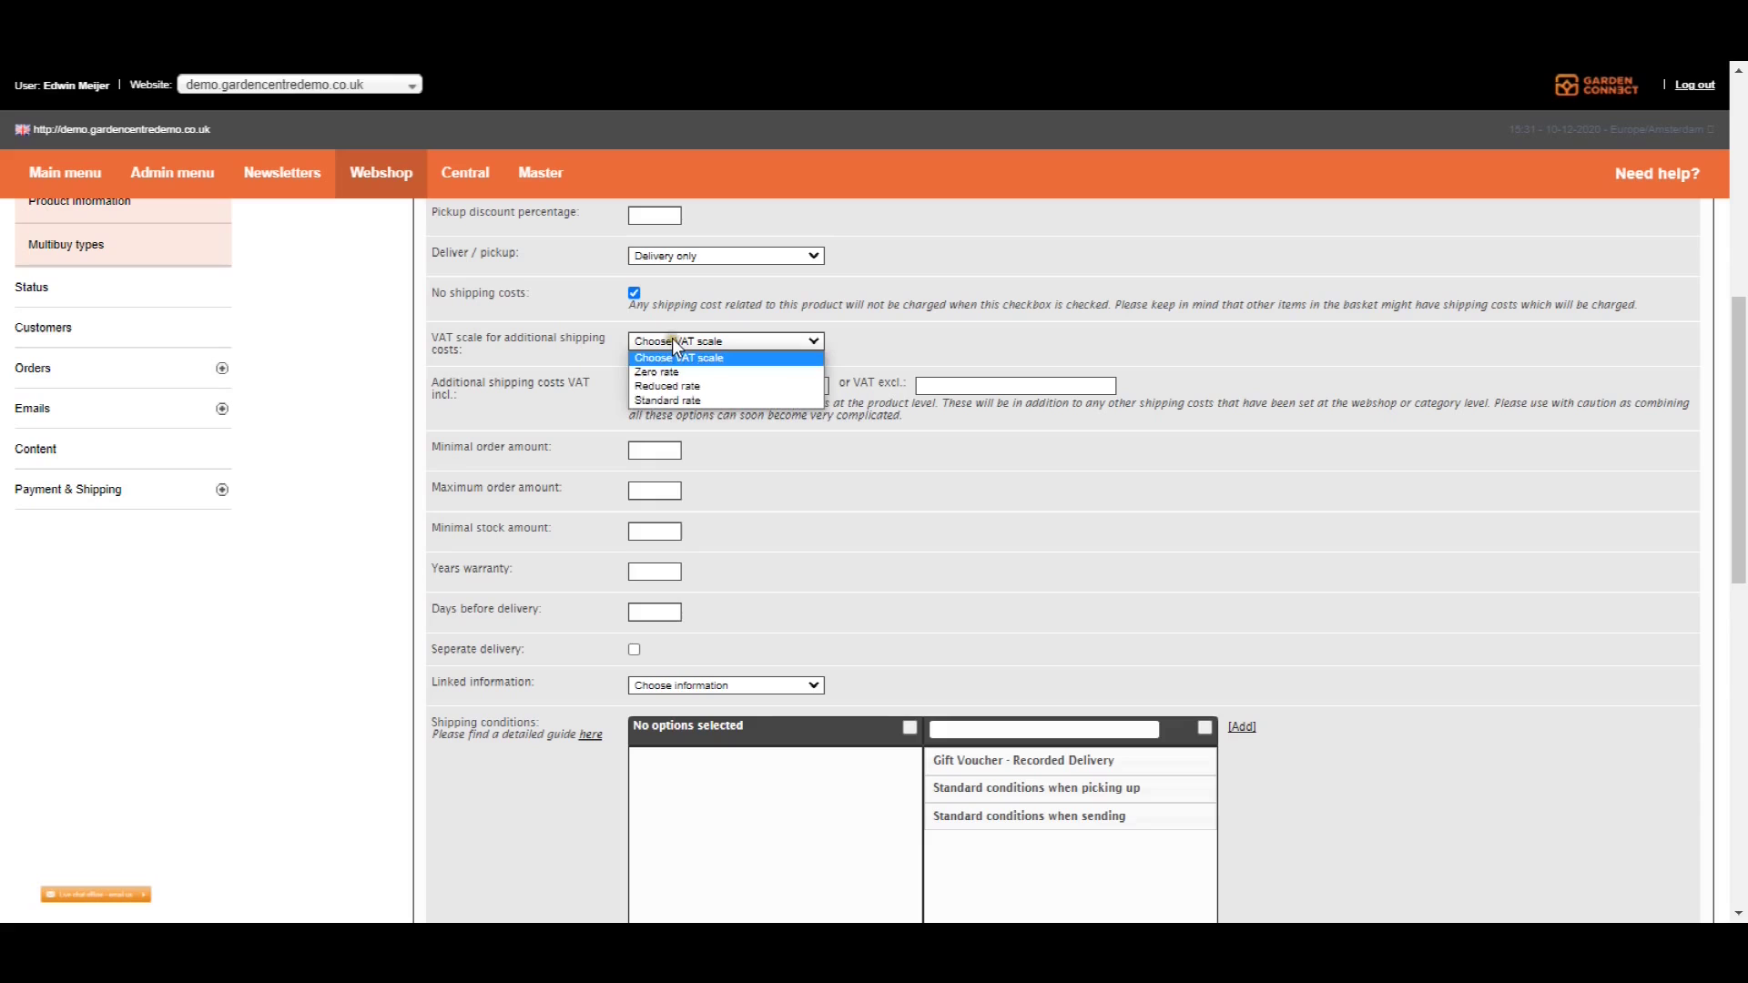
click(673, 401)
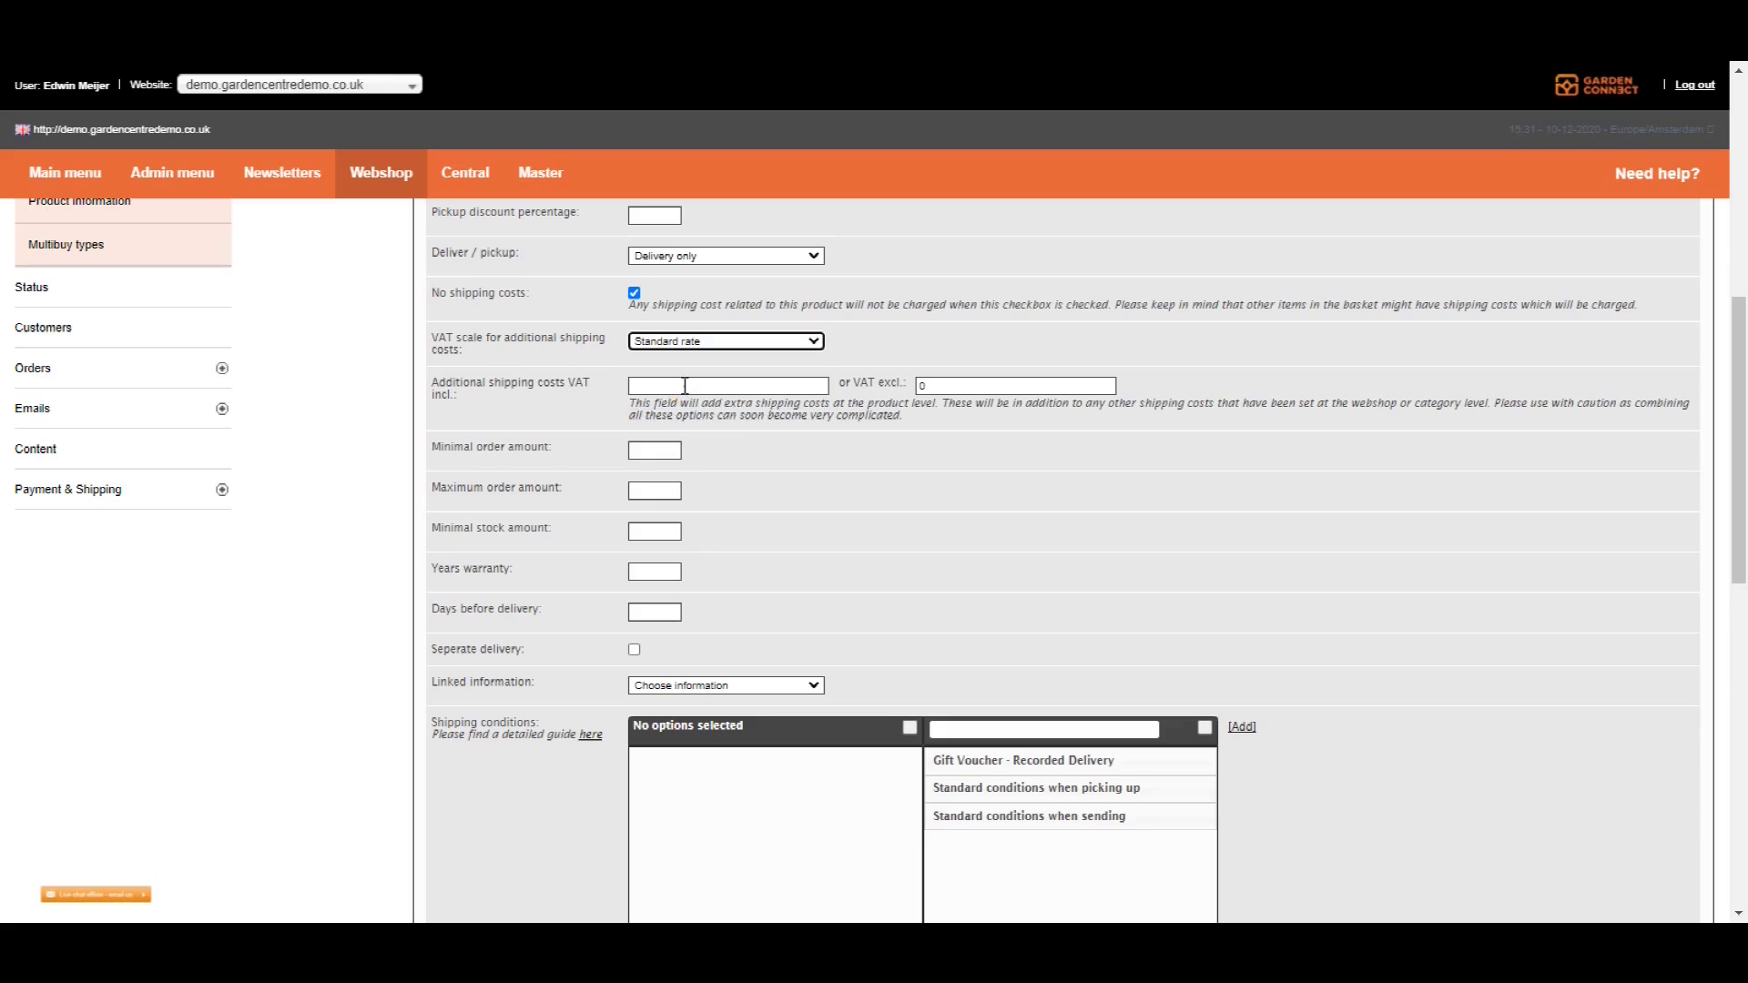
click(697, 386)
text(10)
click(389, 466)
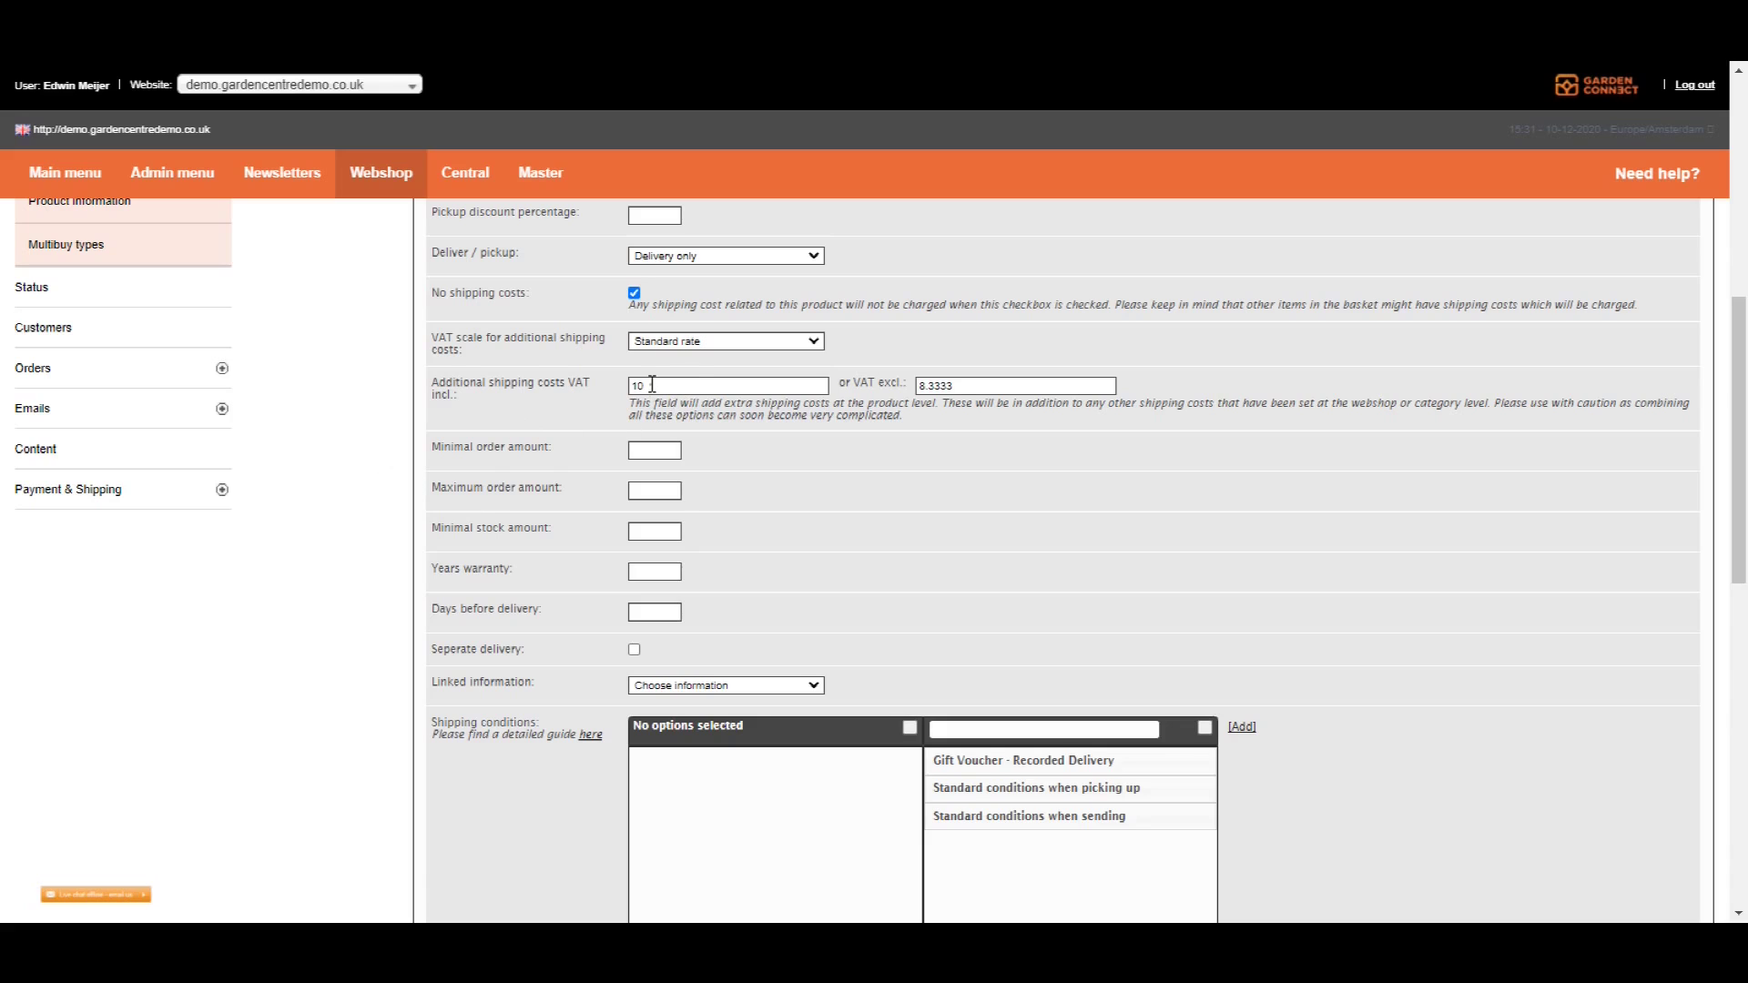
Step: Set the minimal order amount to 3 and move to the Maximum order amount field
scroll(674, 364, down, 1)
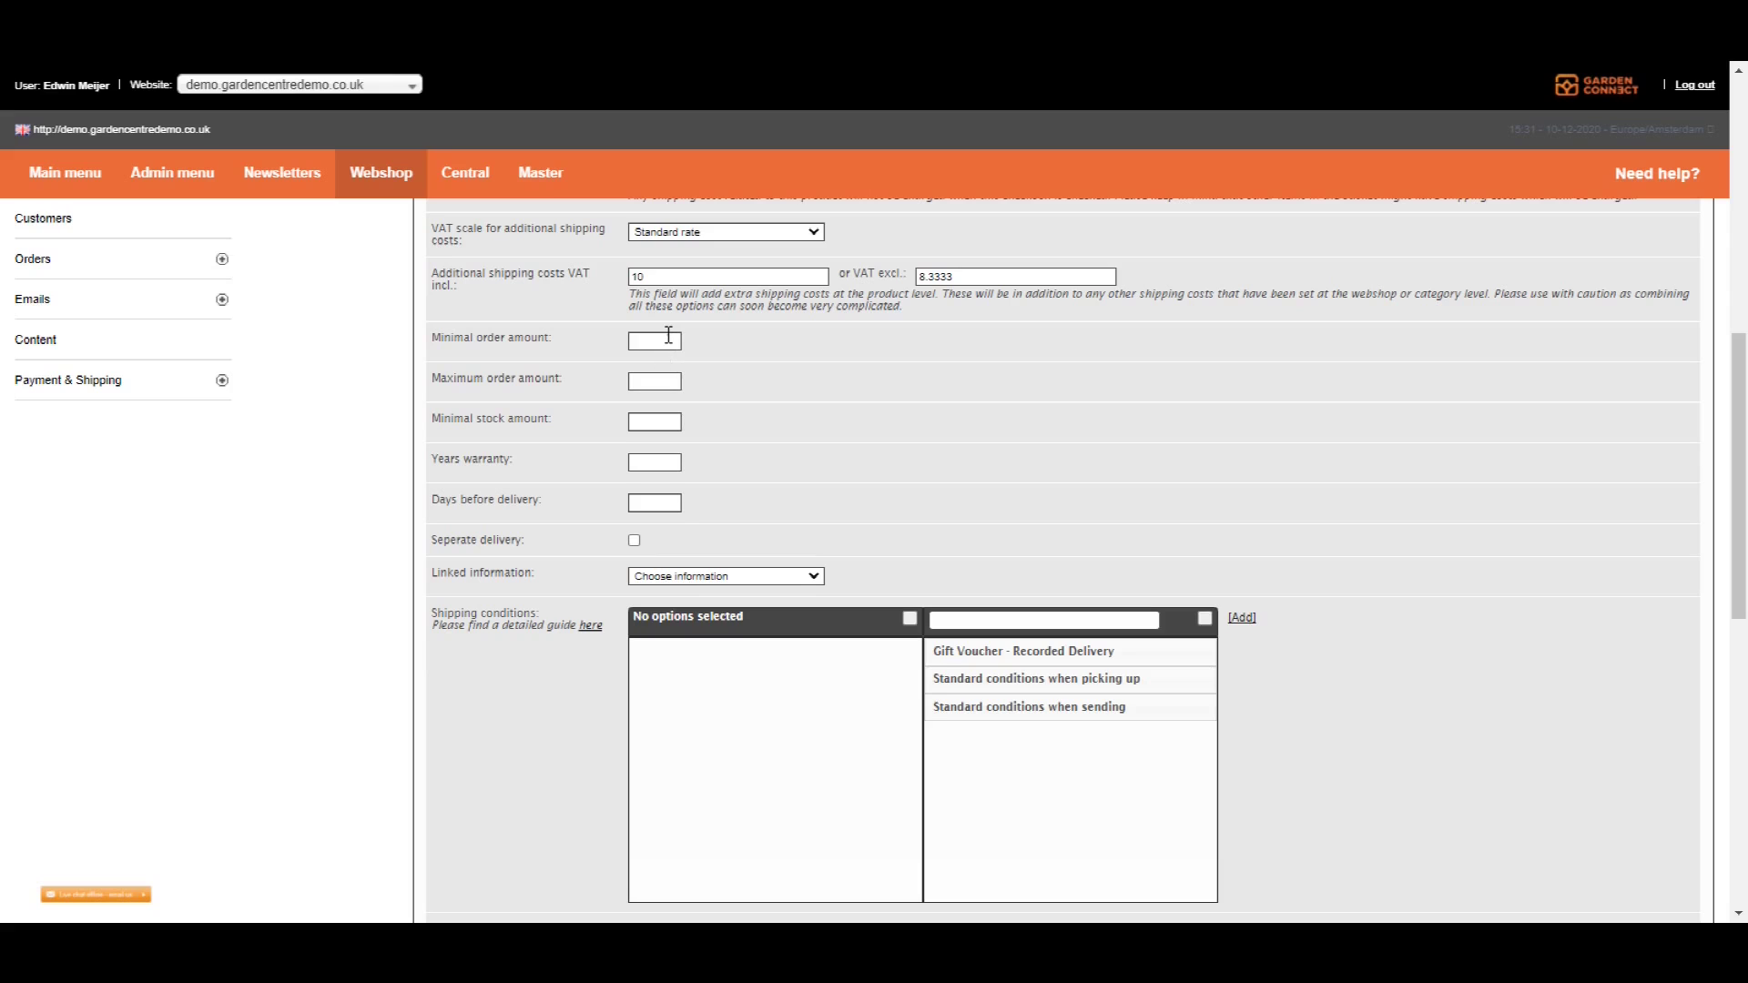
click(666, 340)
text(3)
click(670, 378)
Step: Set the minimal stock amount to 1 and move to the Years warranty field
click(668, 422)
text(1)
click(652, 459)
Step: Scroll down to the Separate delivery checkbox and tick it for the new product
scroll(770, 457, down, 1)
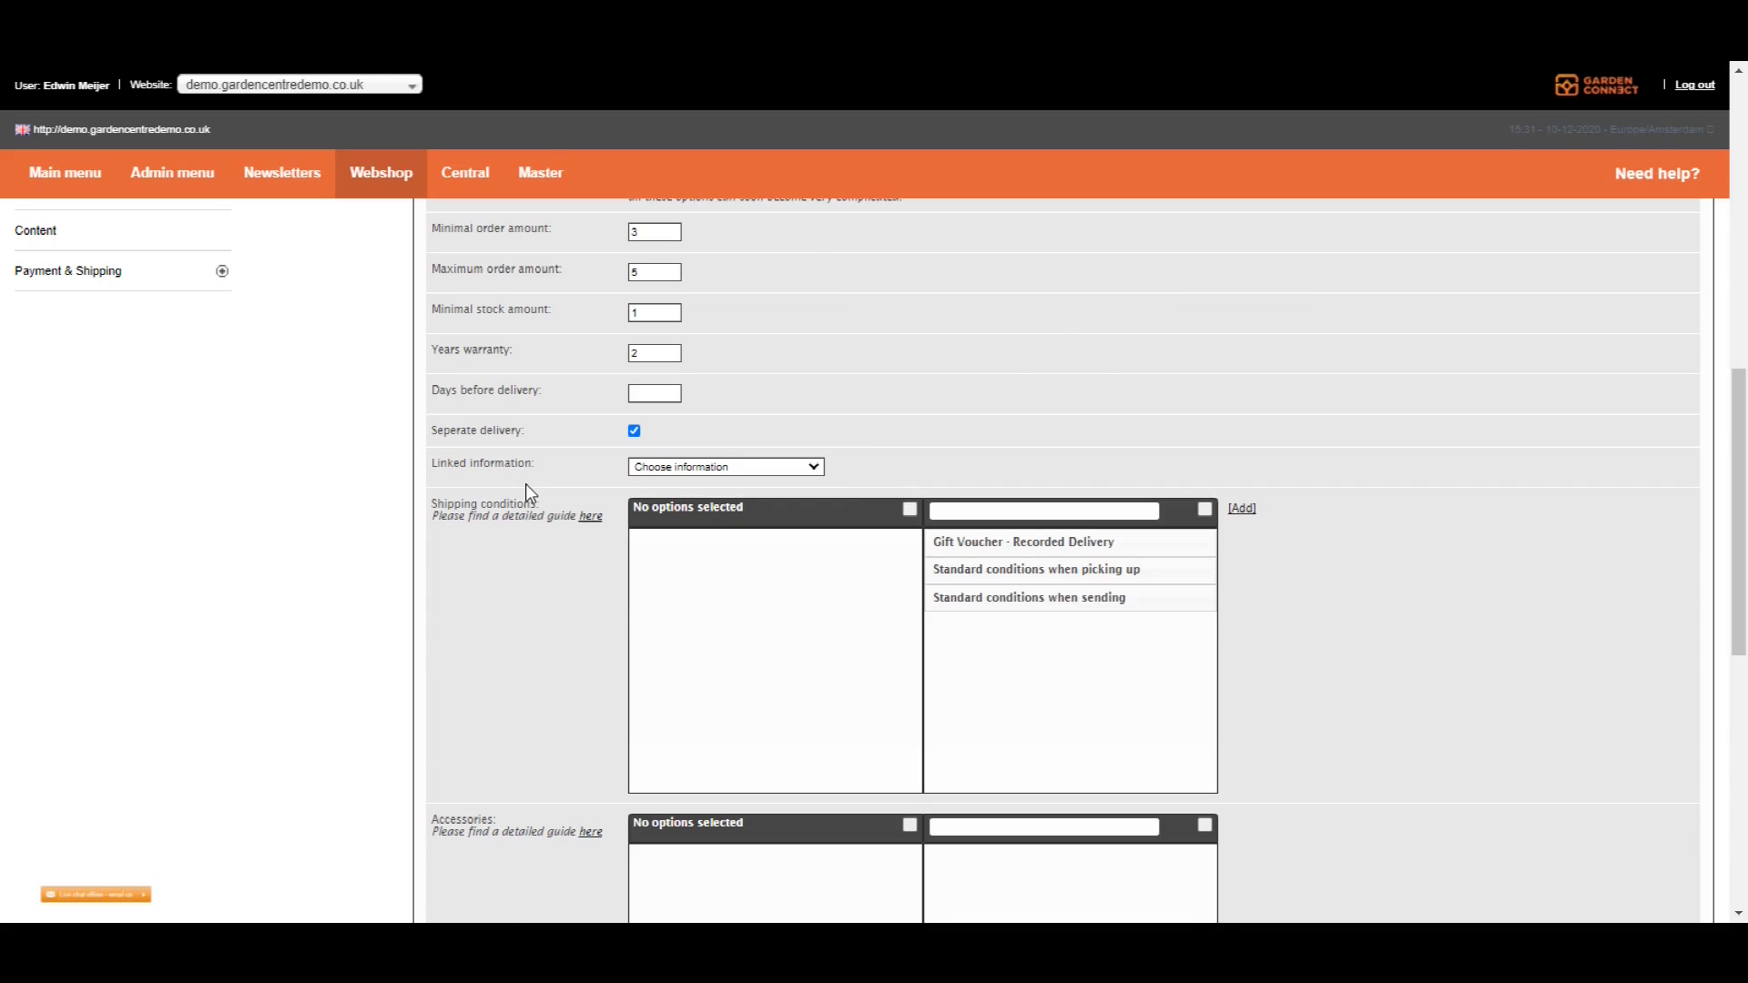
scroll(530, 495, down, 2)
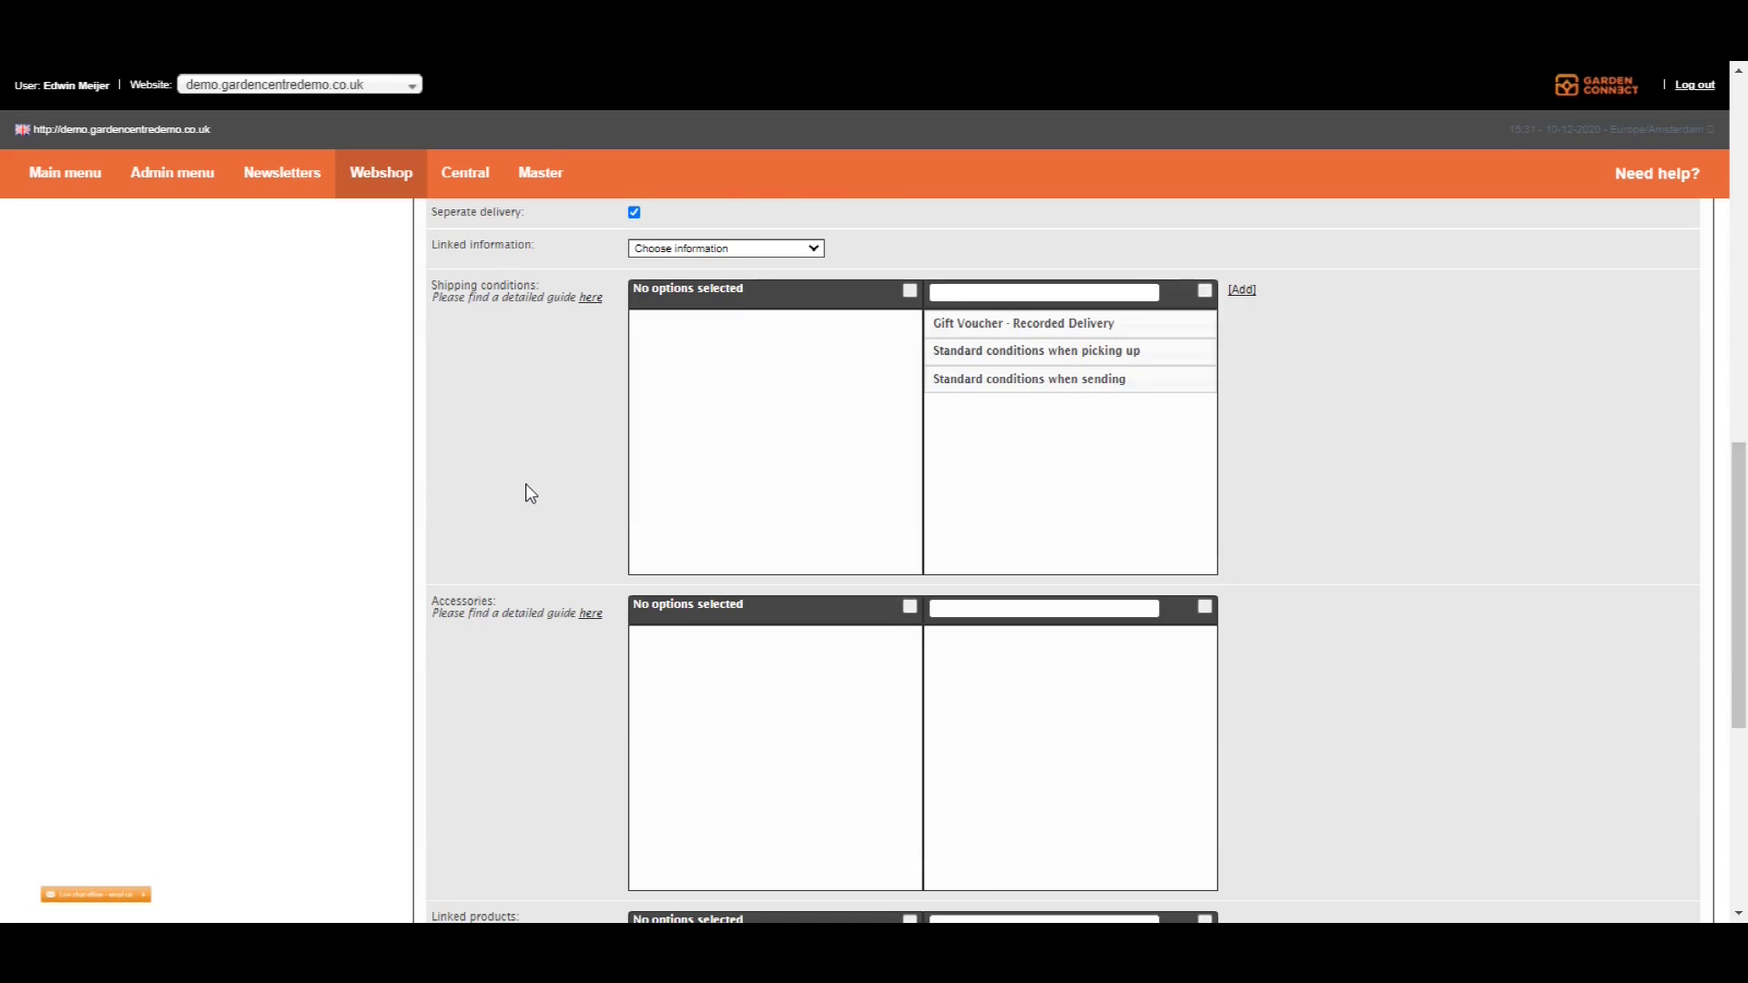
click(1054, 358)
click(1053, 358)
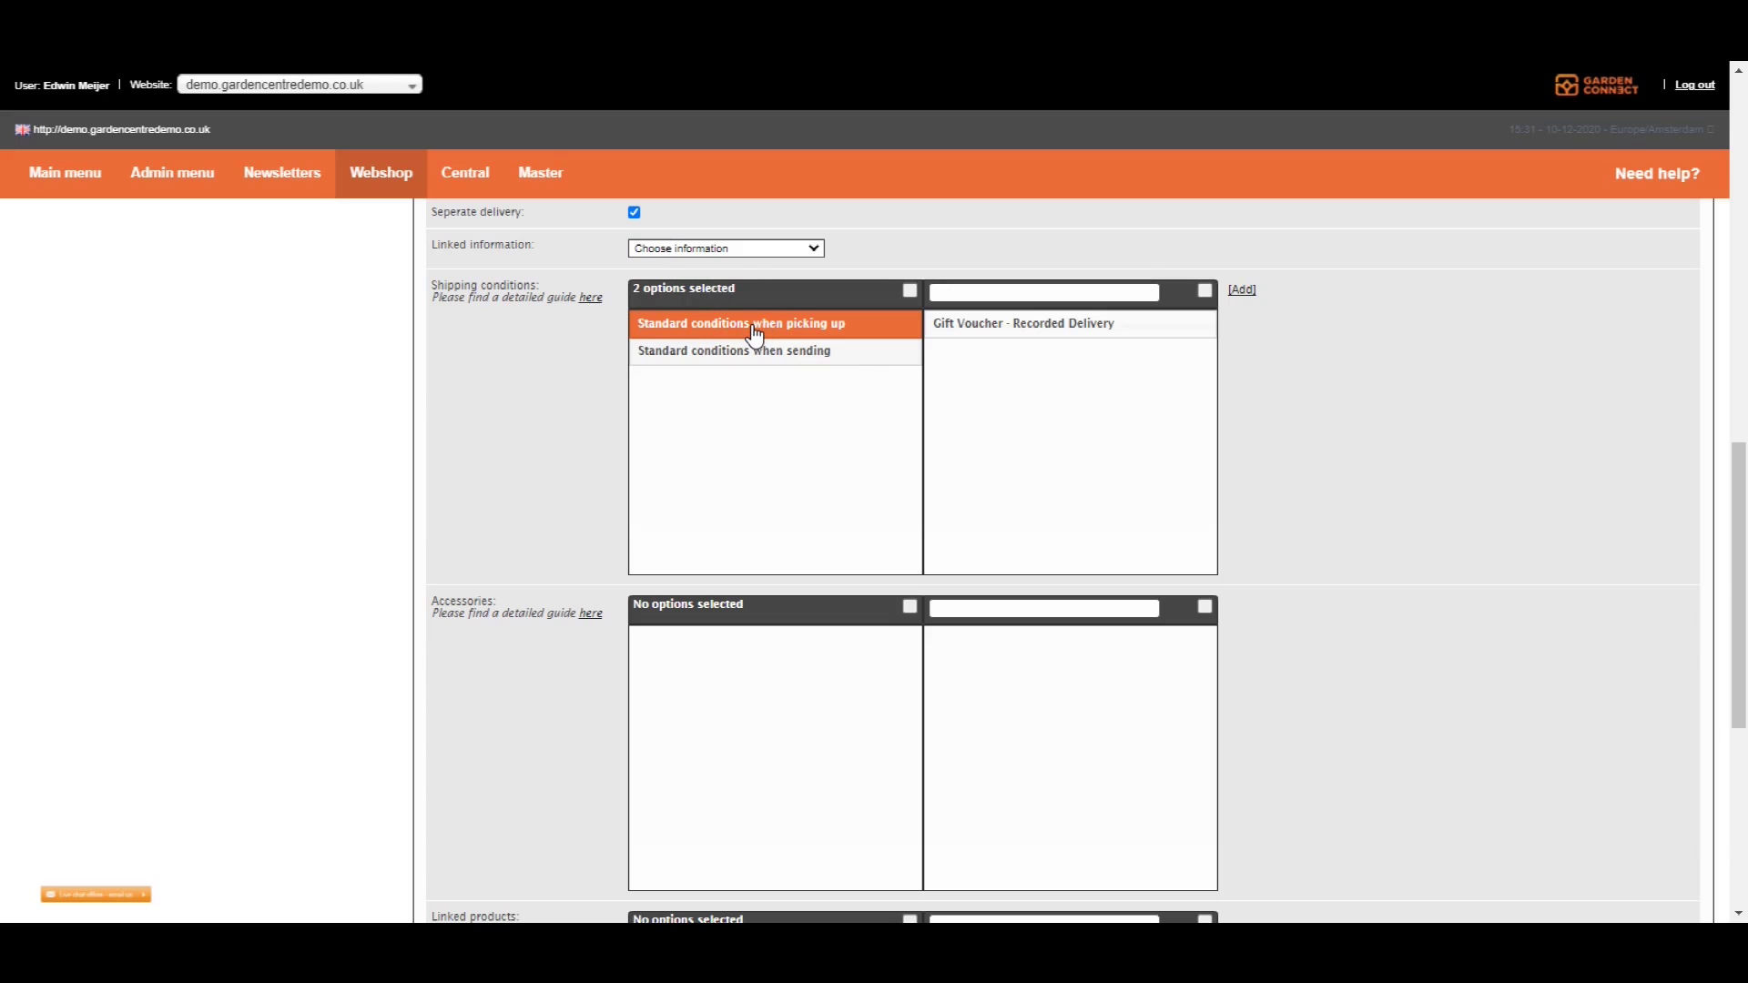
scroll(563, 367, down, 3)
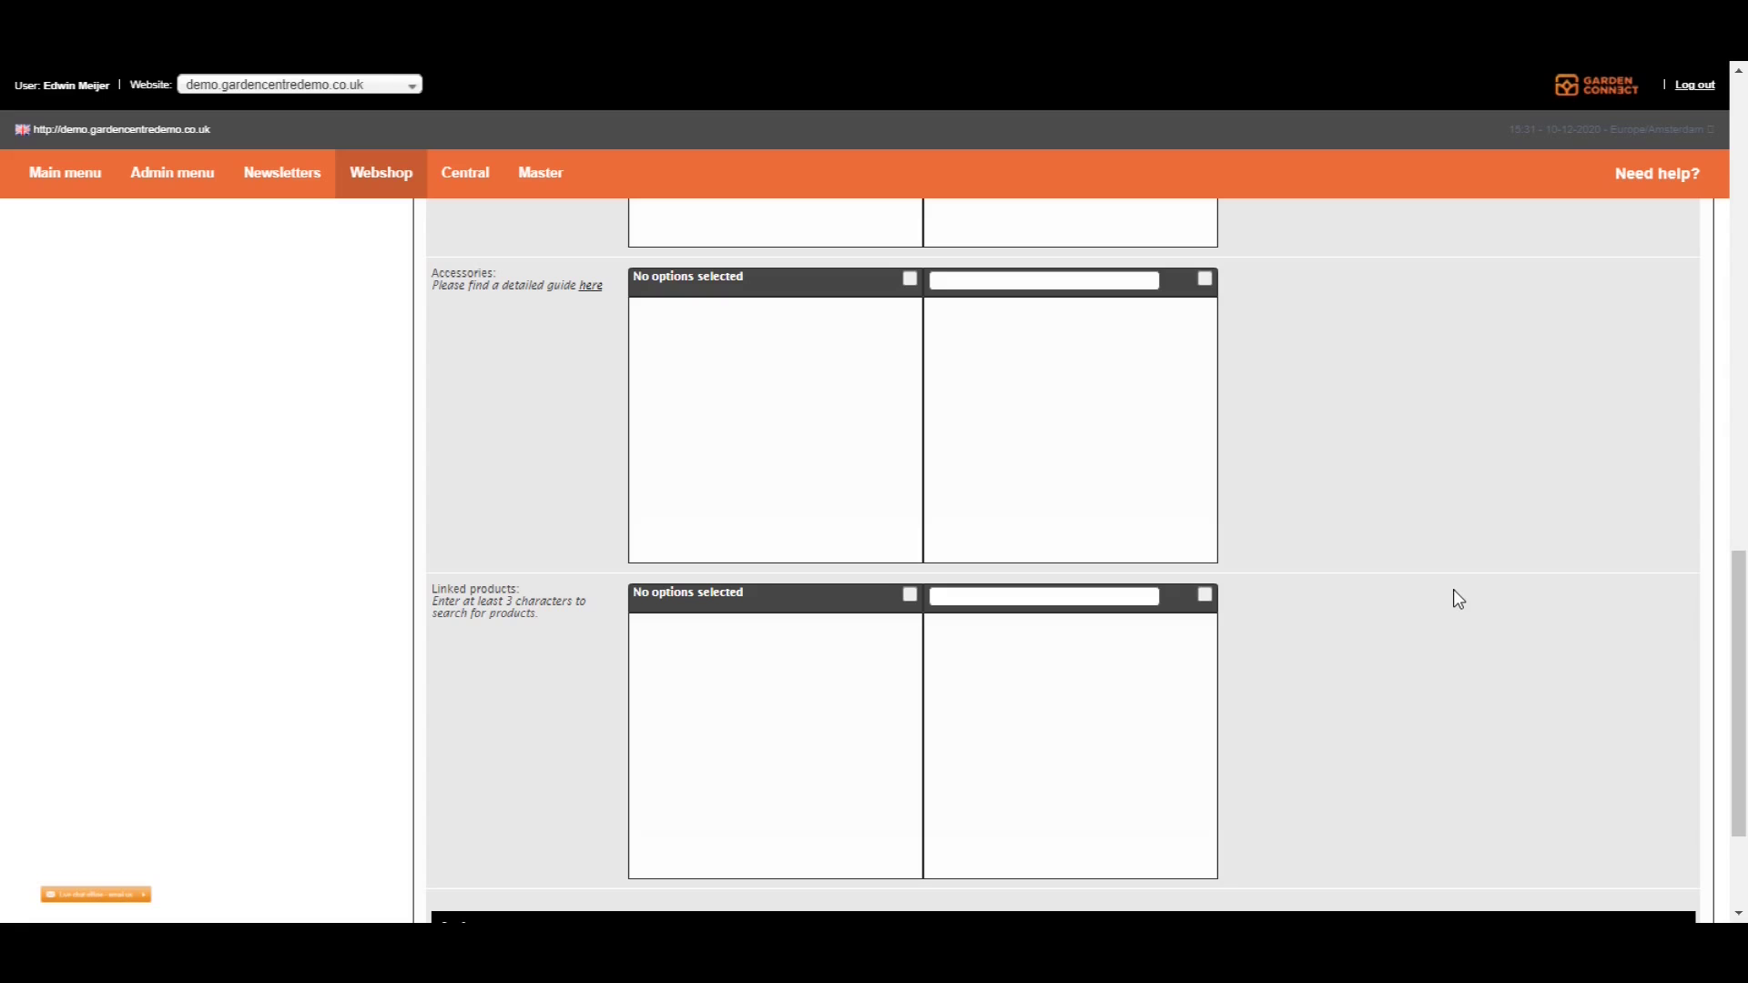
Step: Search Linked products for 'plant' and link Lavender - Welcome Fork Planter
click(981, 594)
text(plant)
click(970, 593)
key(BackSpace)
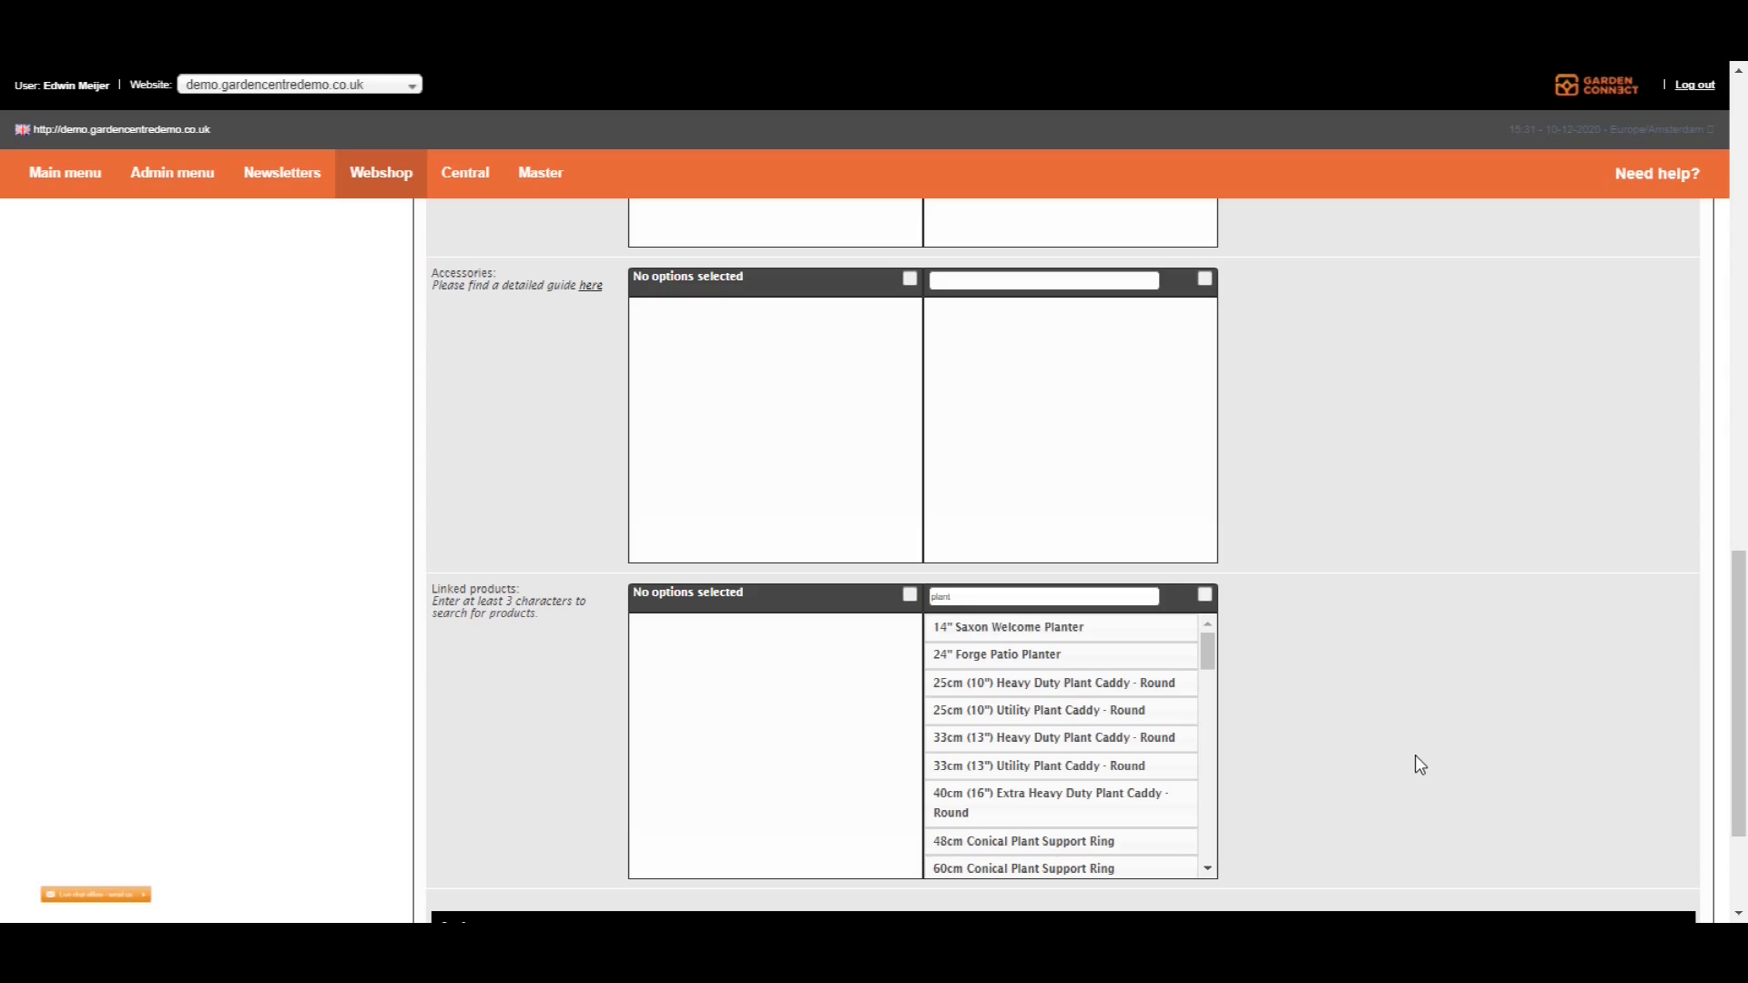
scroll(1165, 693, down, 5)
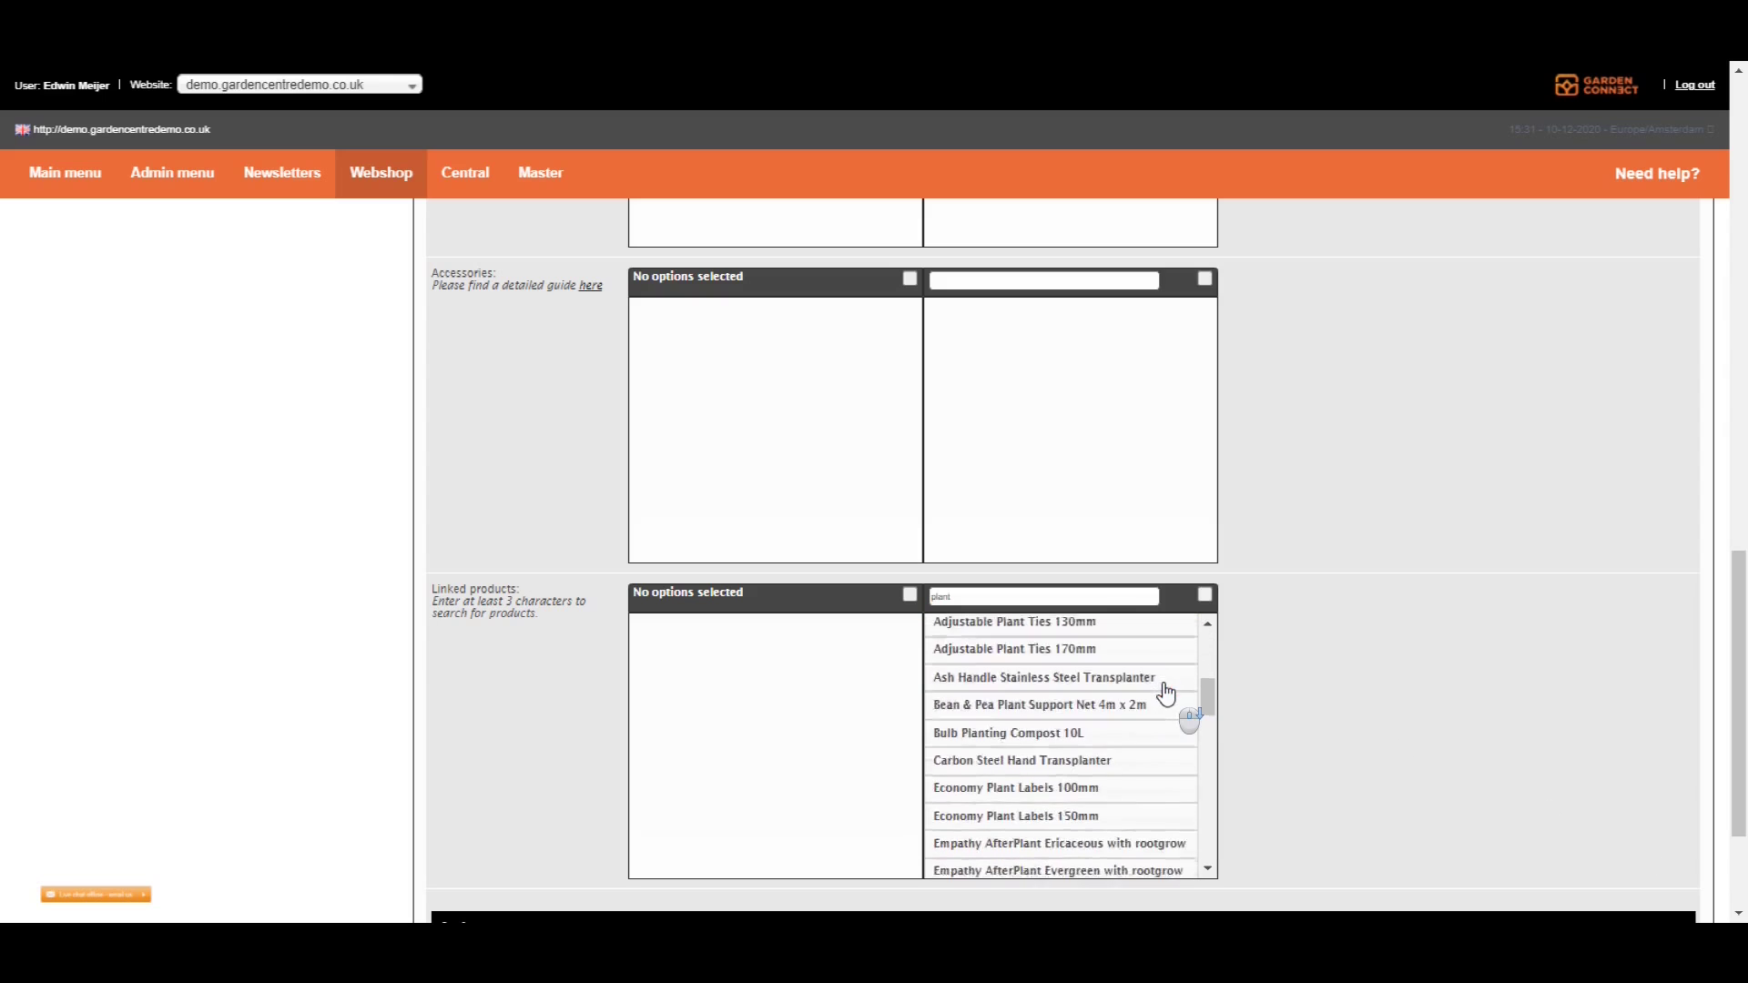
scroll(1135, 698, down, 1)
scroll(1119, 730, down, 3)
scroll(1117, 728, down, 2)
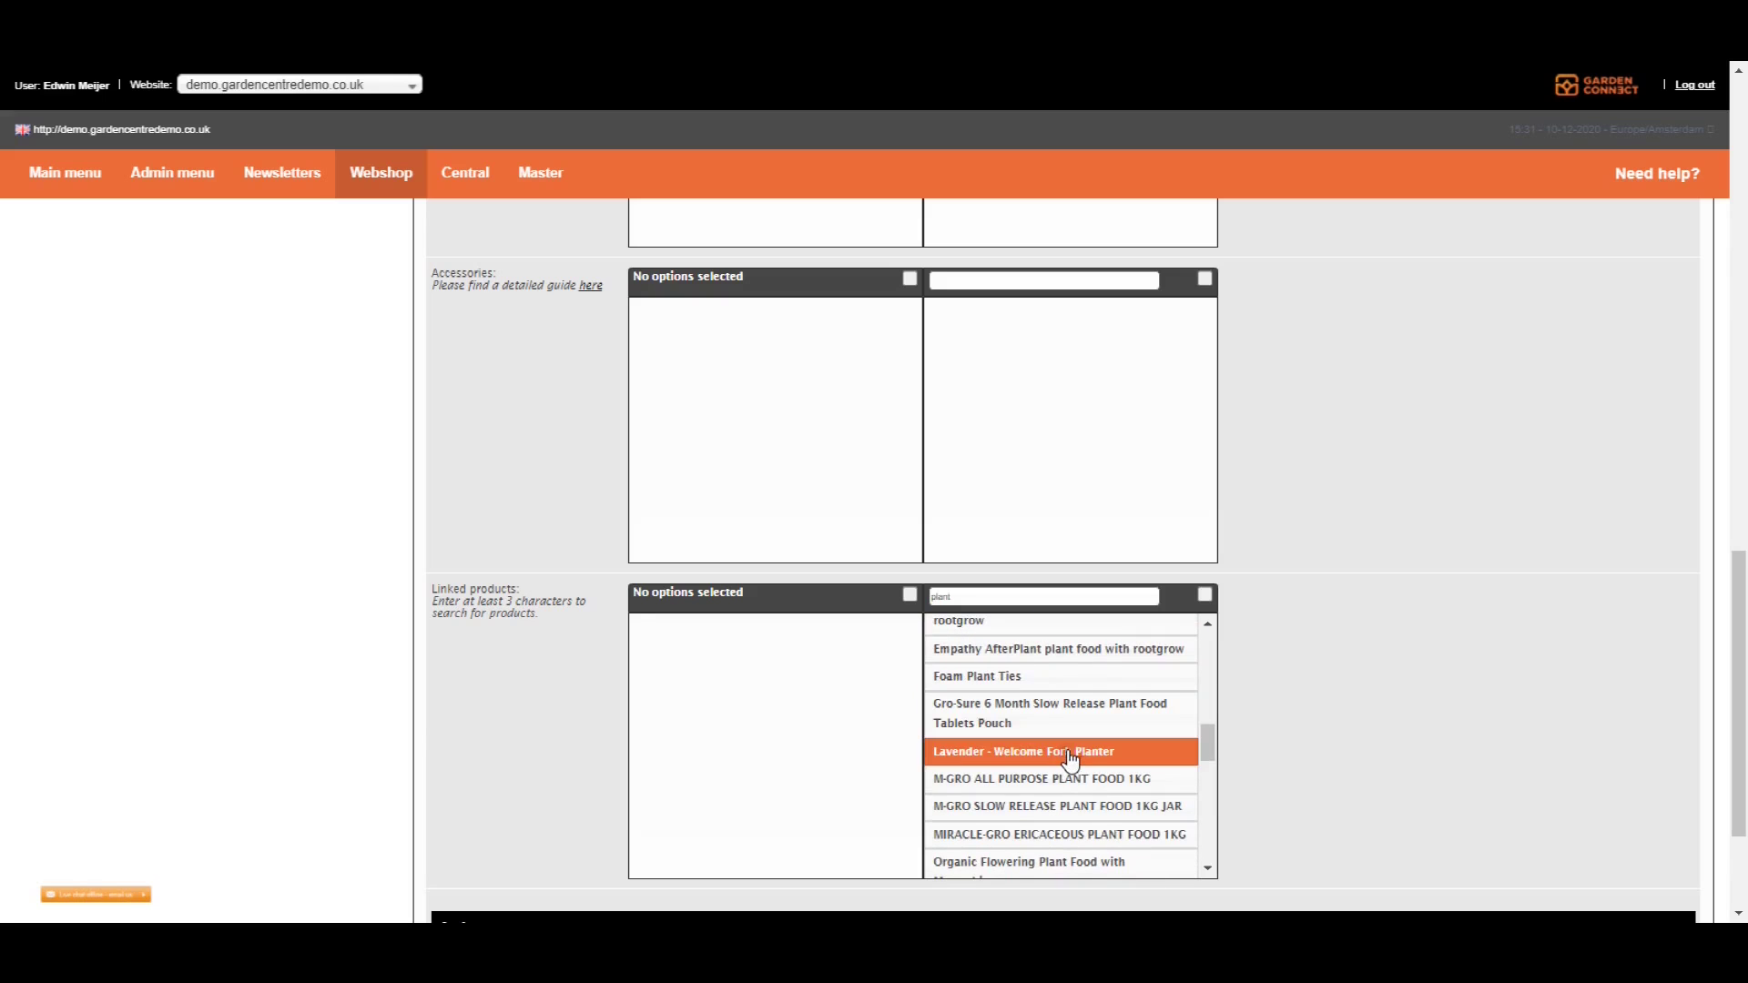
click(1077, 754)
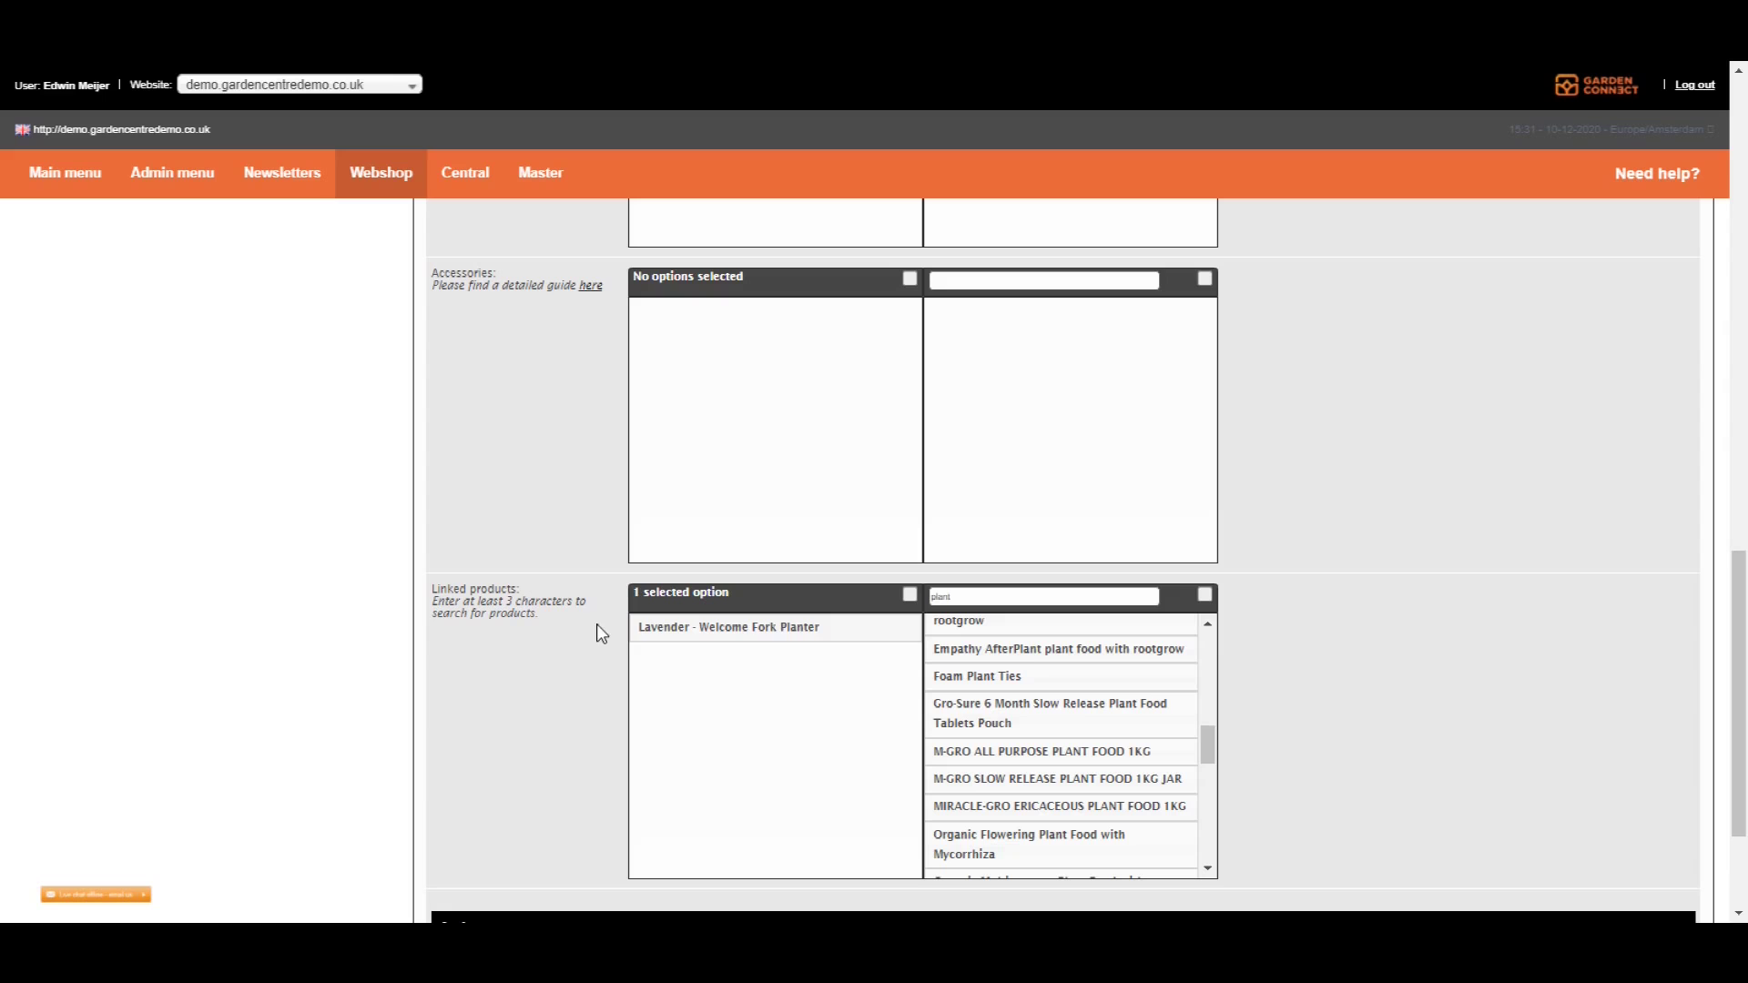
Step: Remove Lavender - Welcome Fork Planter from the linked products and save the product form
click(689, 628)
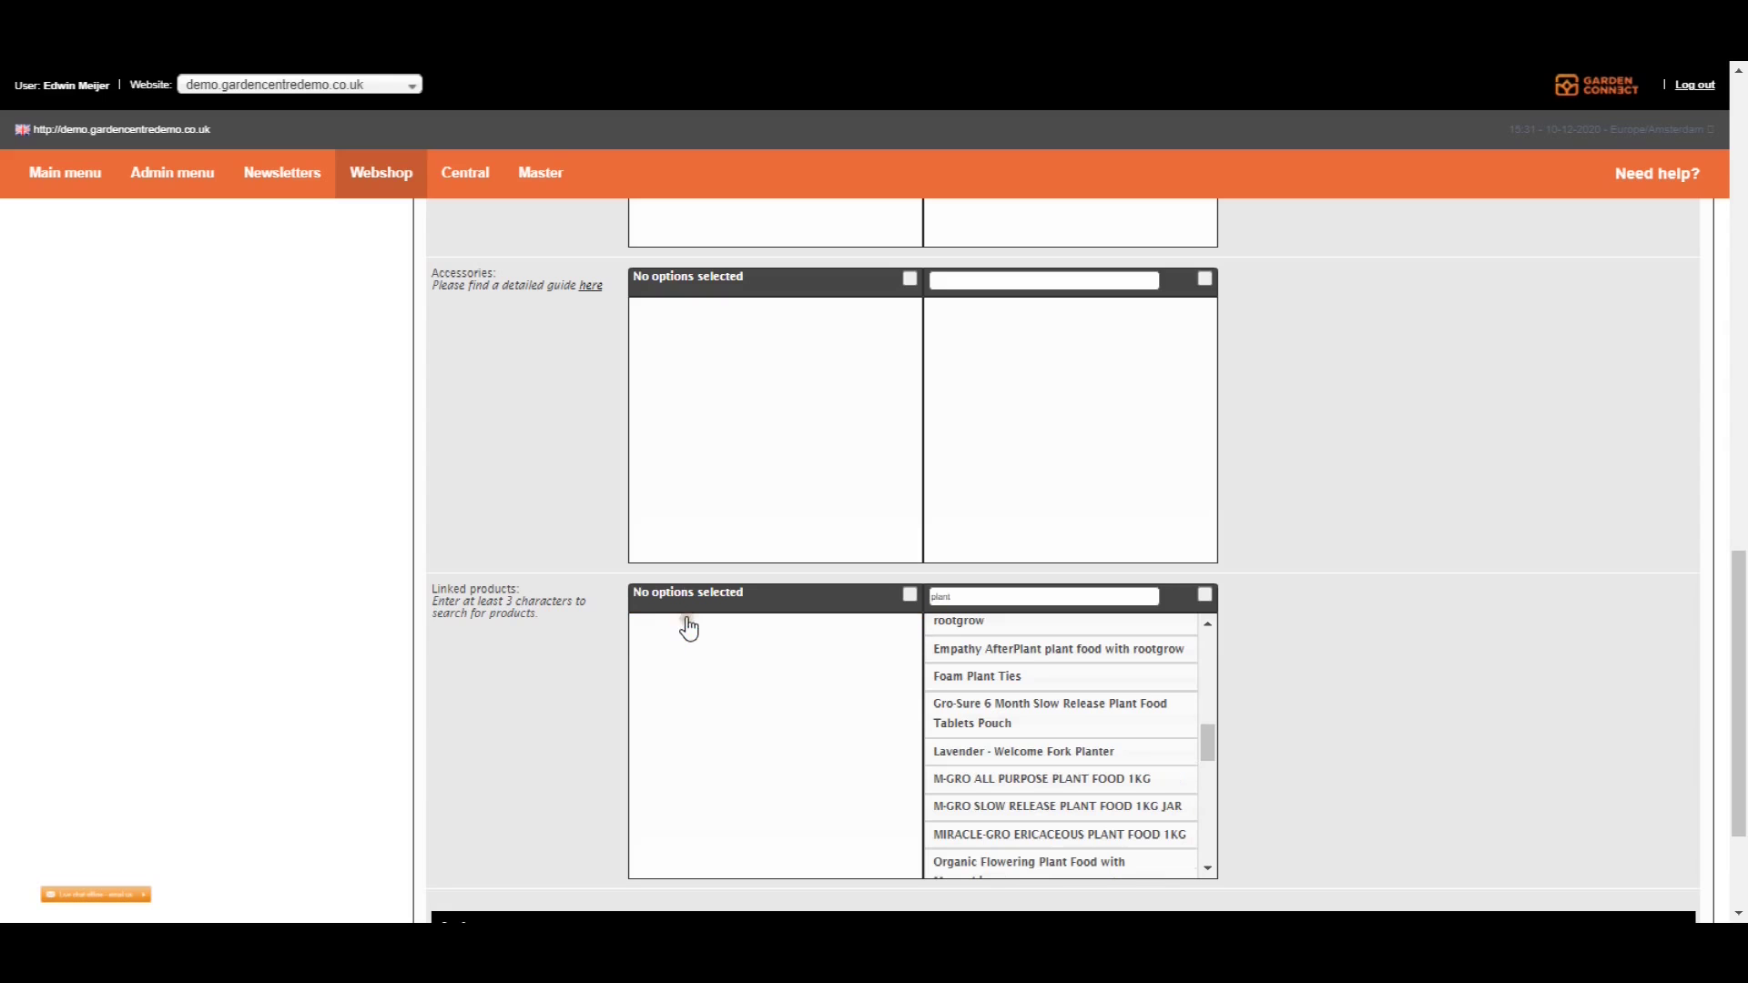
scroll(464, 789, down, 3)
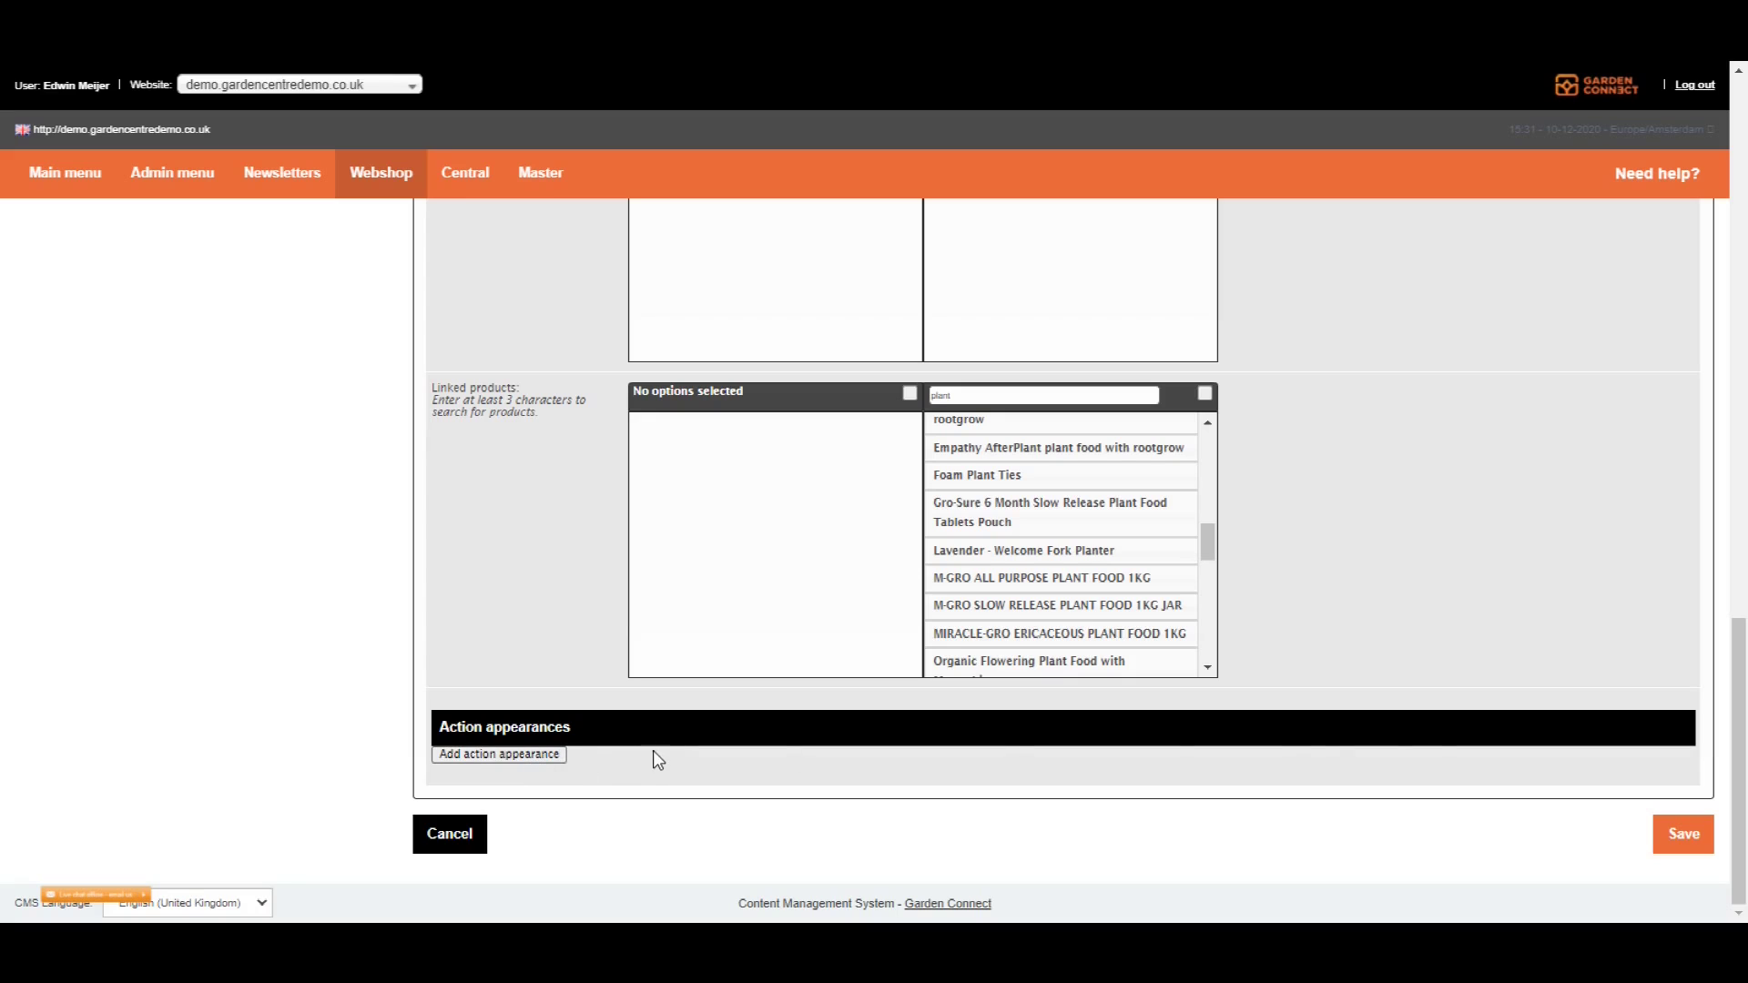
click(1683, 834)
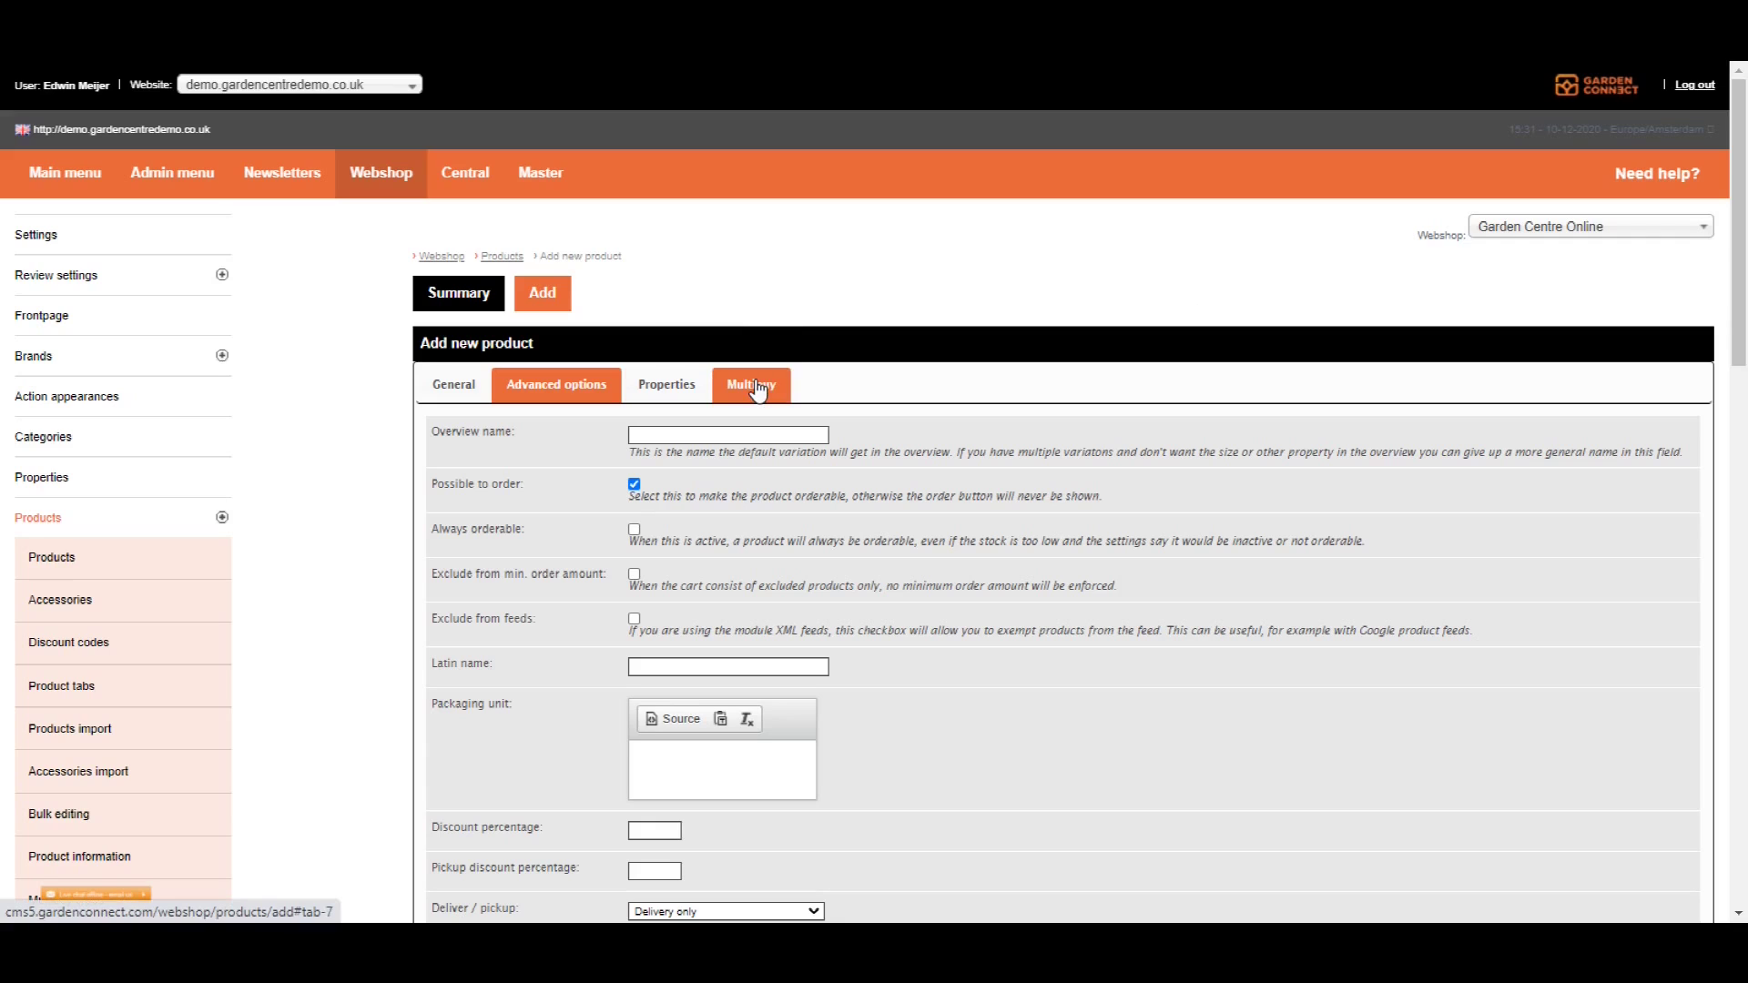
Step: On the Properties tab, add a Weight in kilo property with new value 7
click(653, 387)
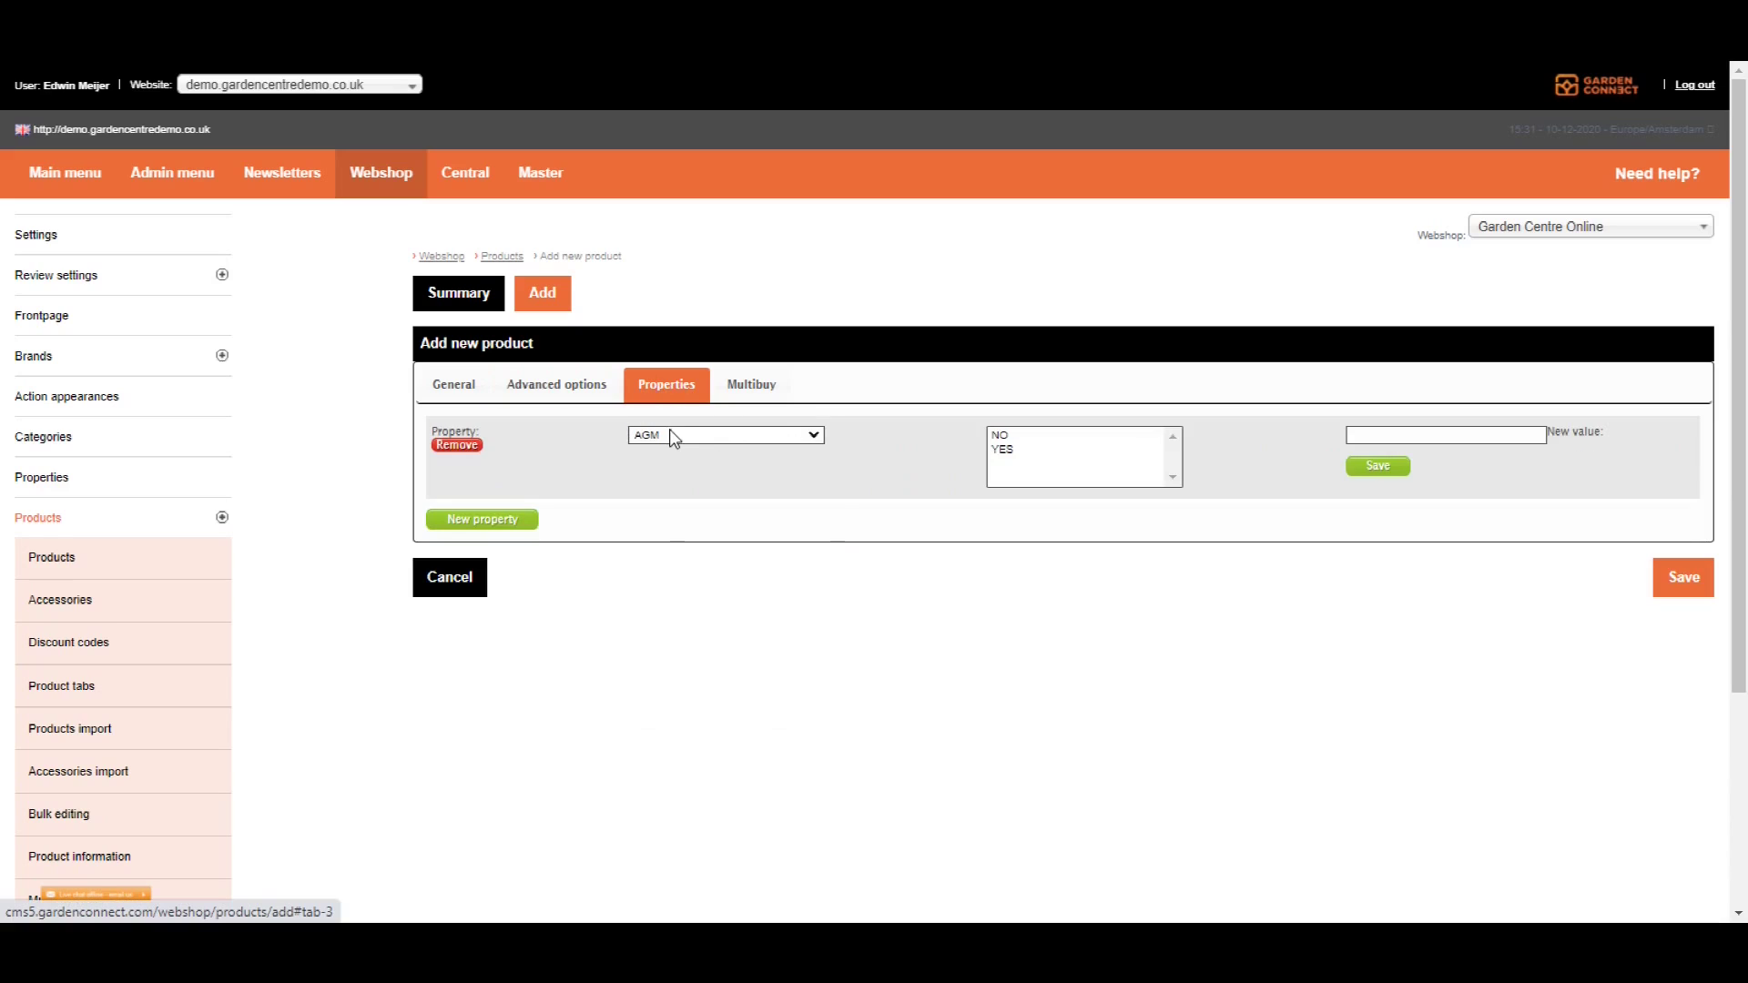
click(735, 436)
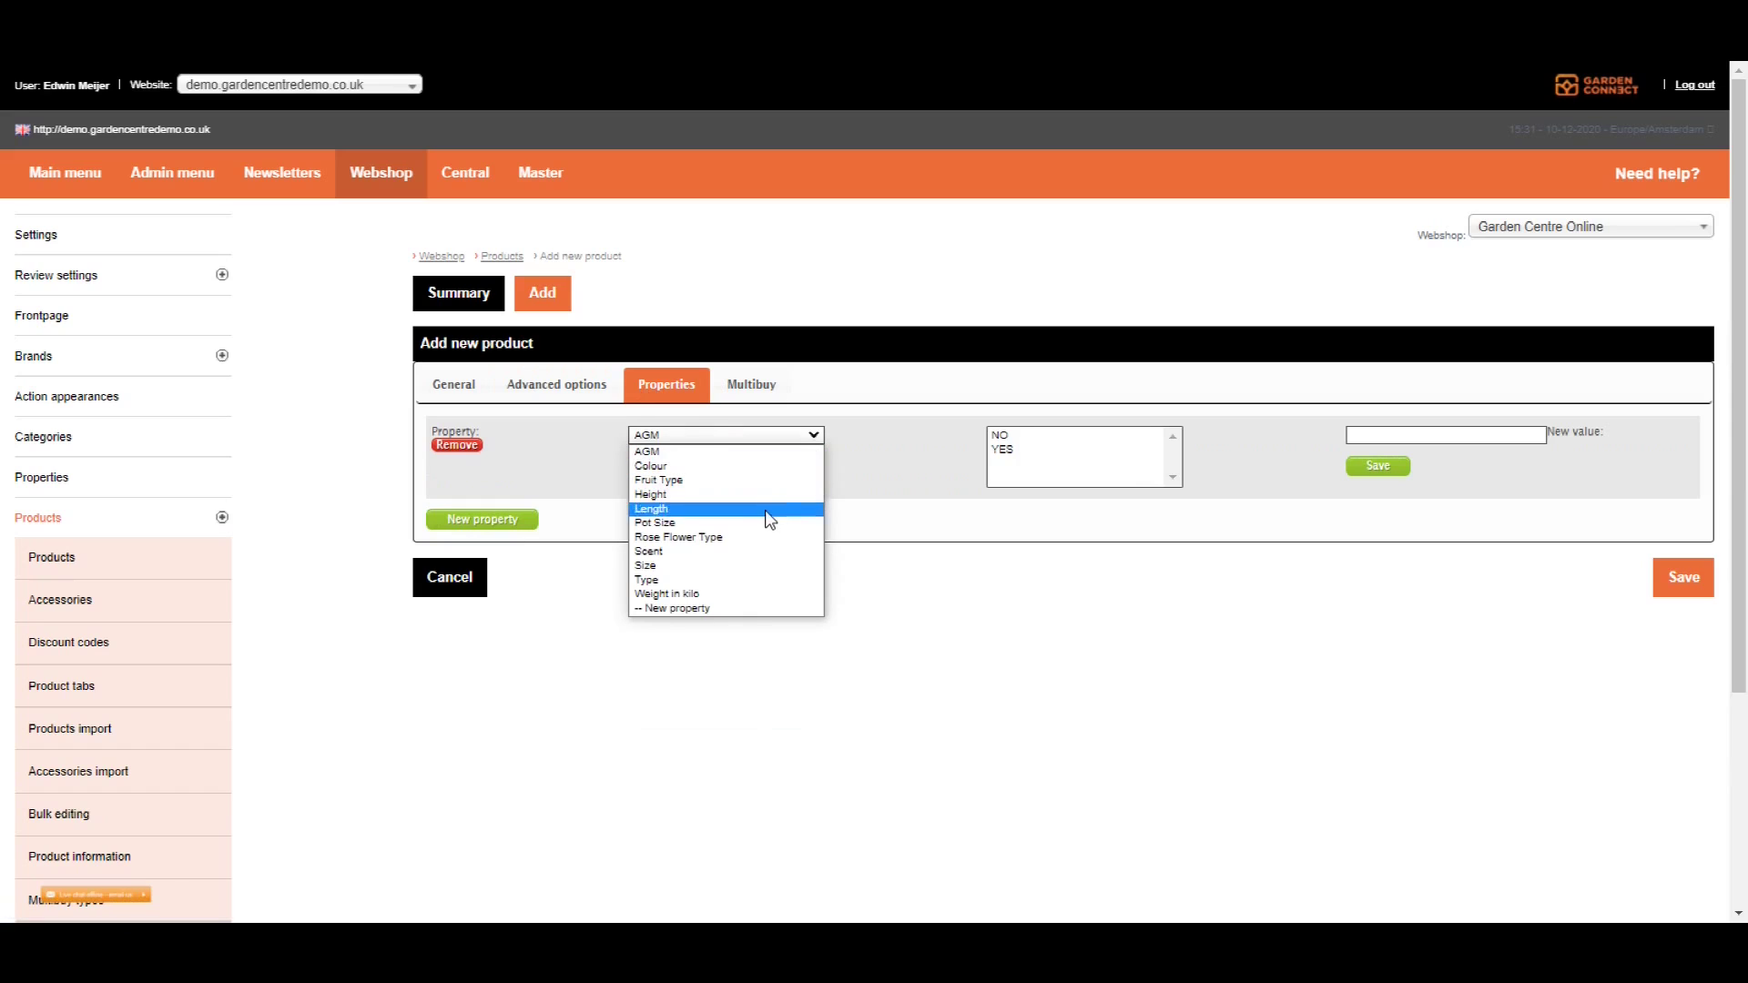
click(734, 593)
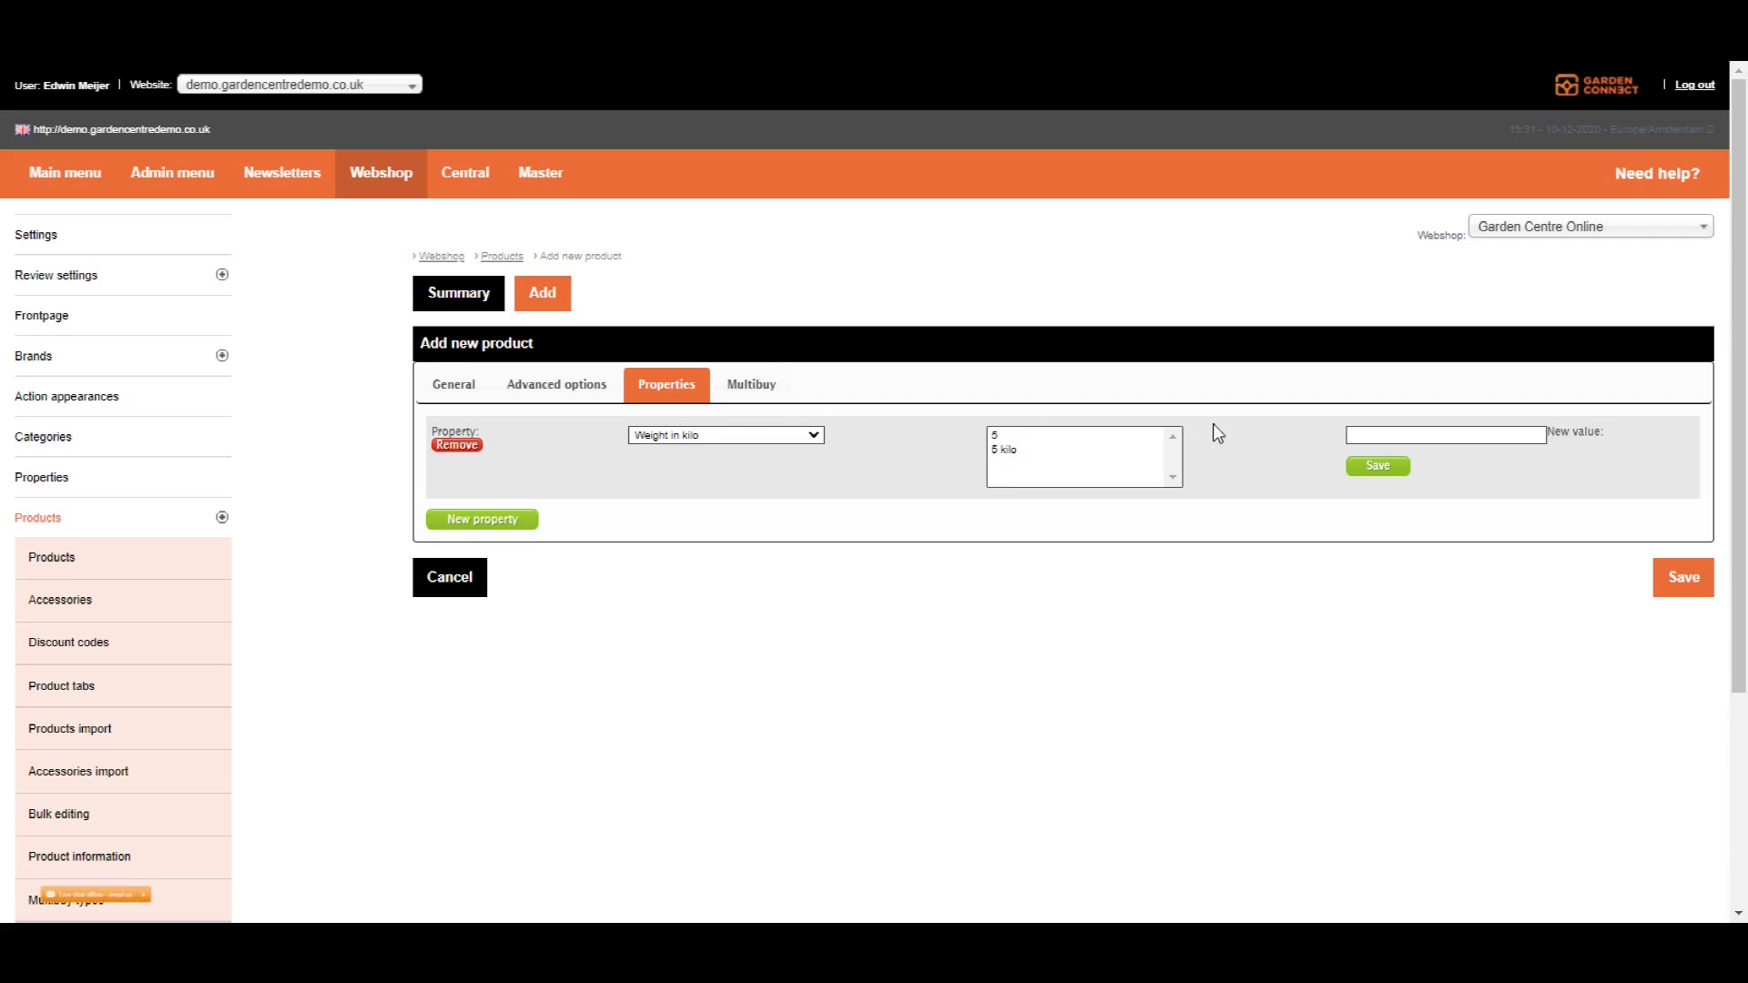
click(1362, 433)
click(1372, 469)
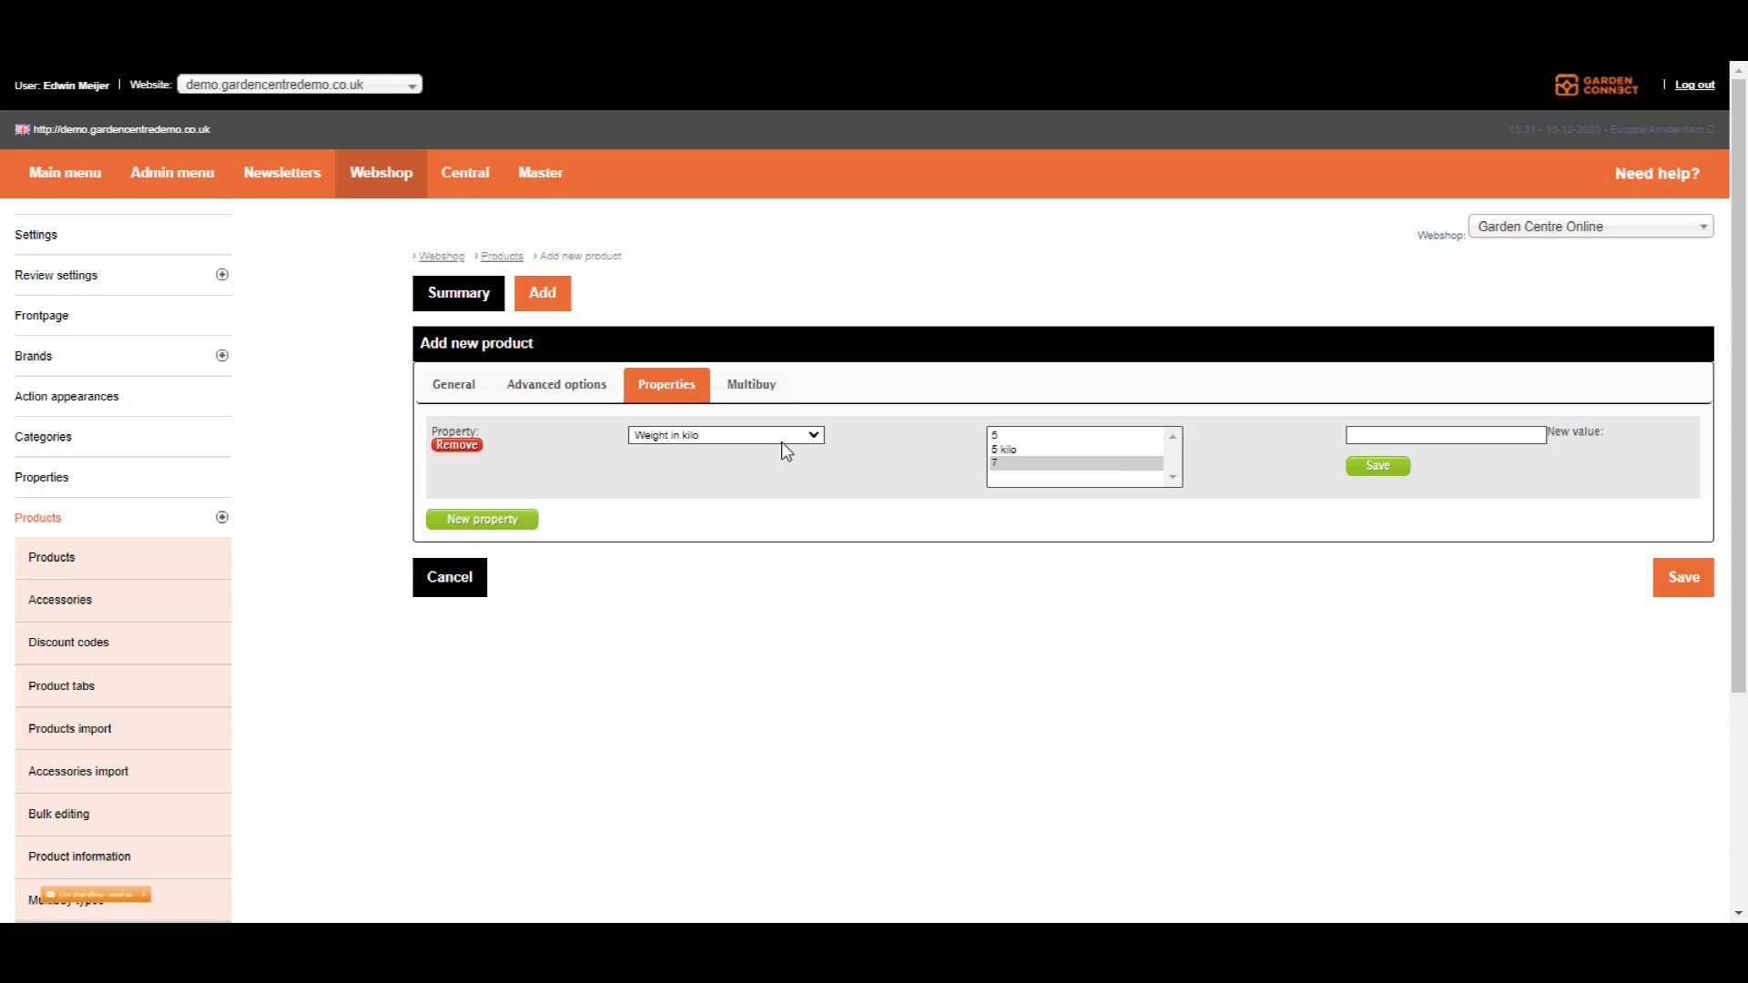
Step: Add a second property, Colour set to Apricot Pink, and save the product
click(478, 524)
click(668, 517)
click(677, 517)
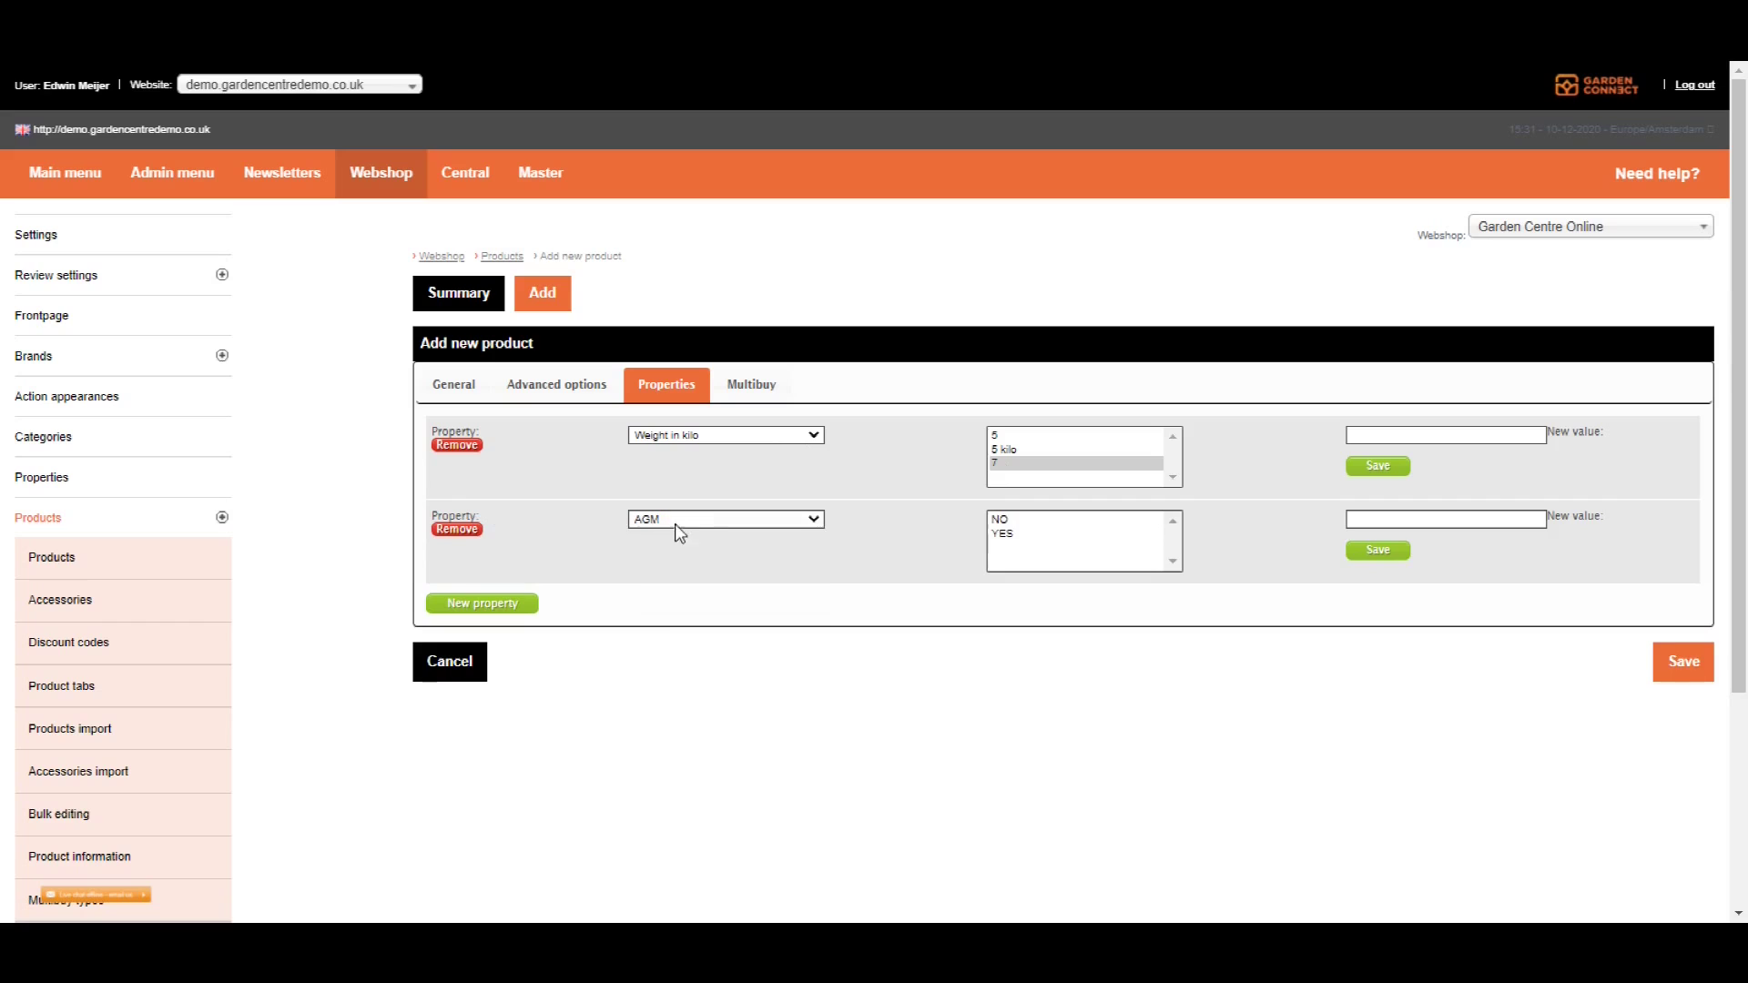
click(679, 516)
click(677, 549)
click(1172, 562)
click(1077, 546)
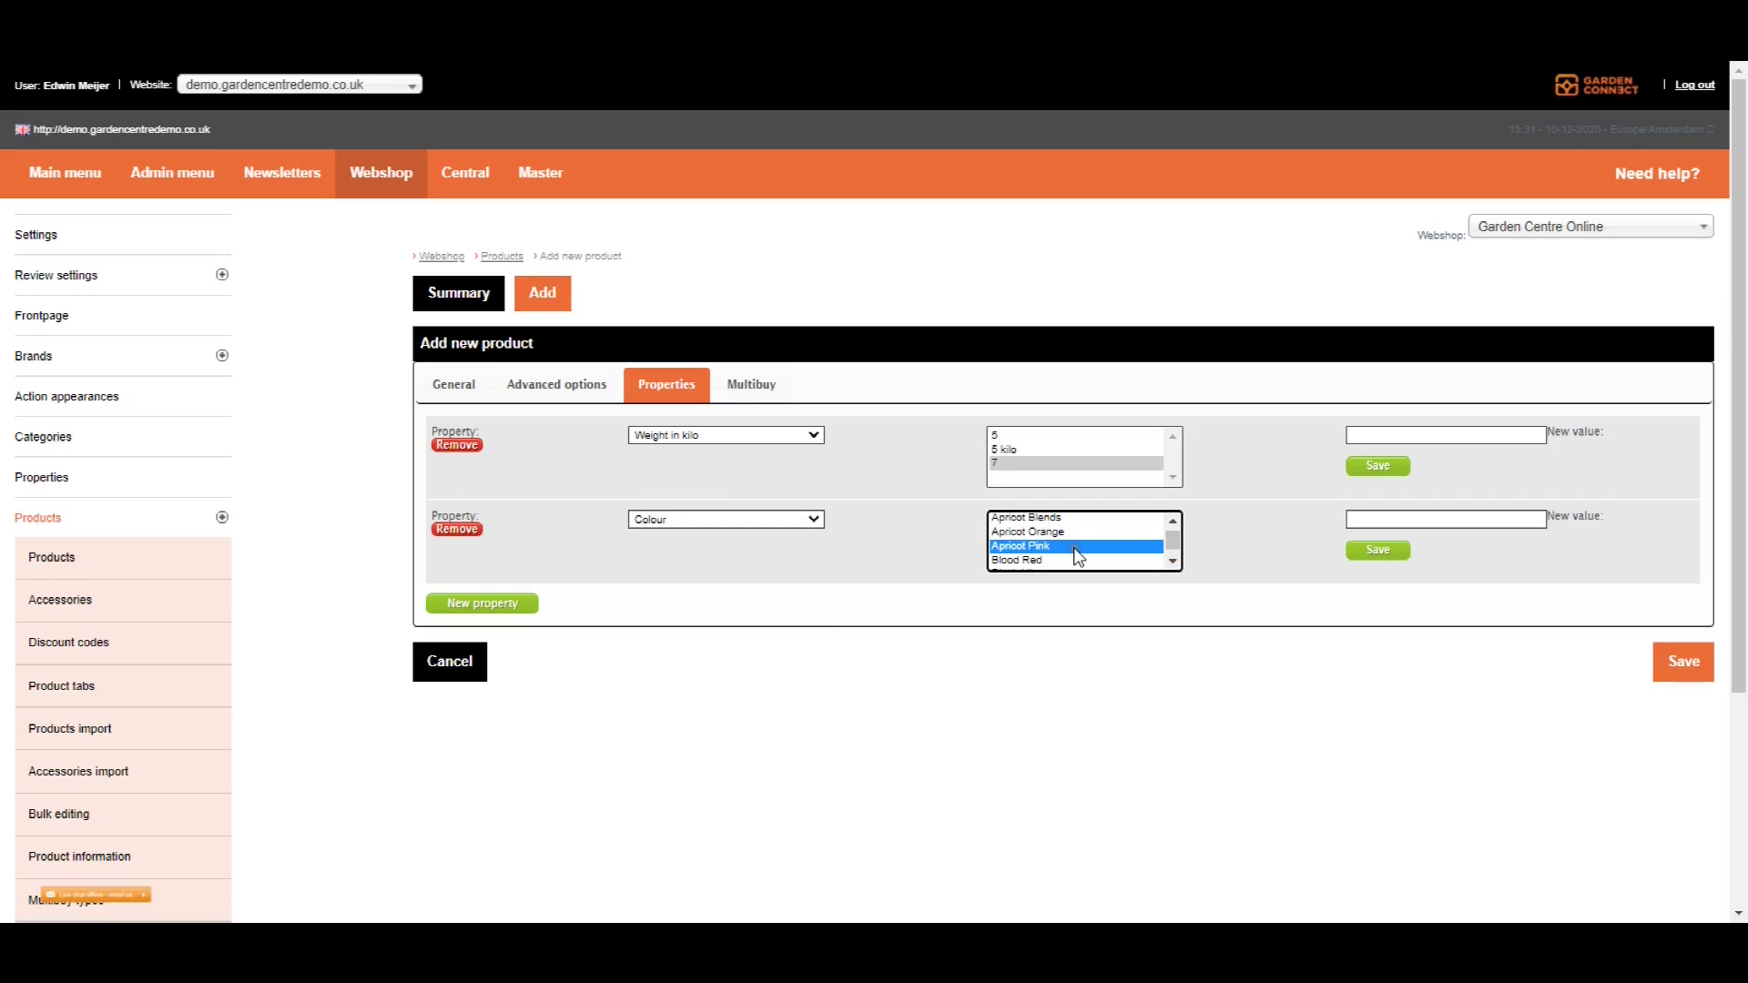
click(926, 562)
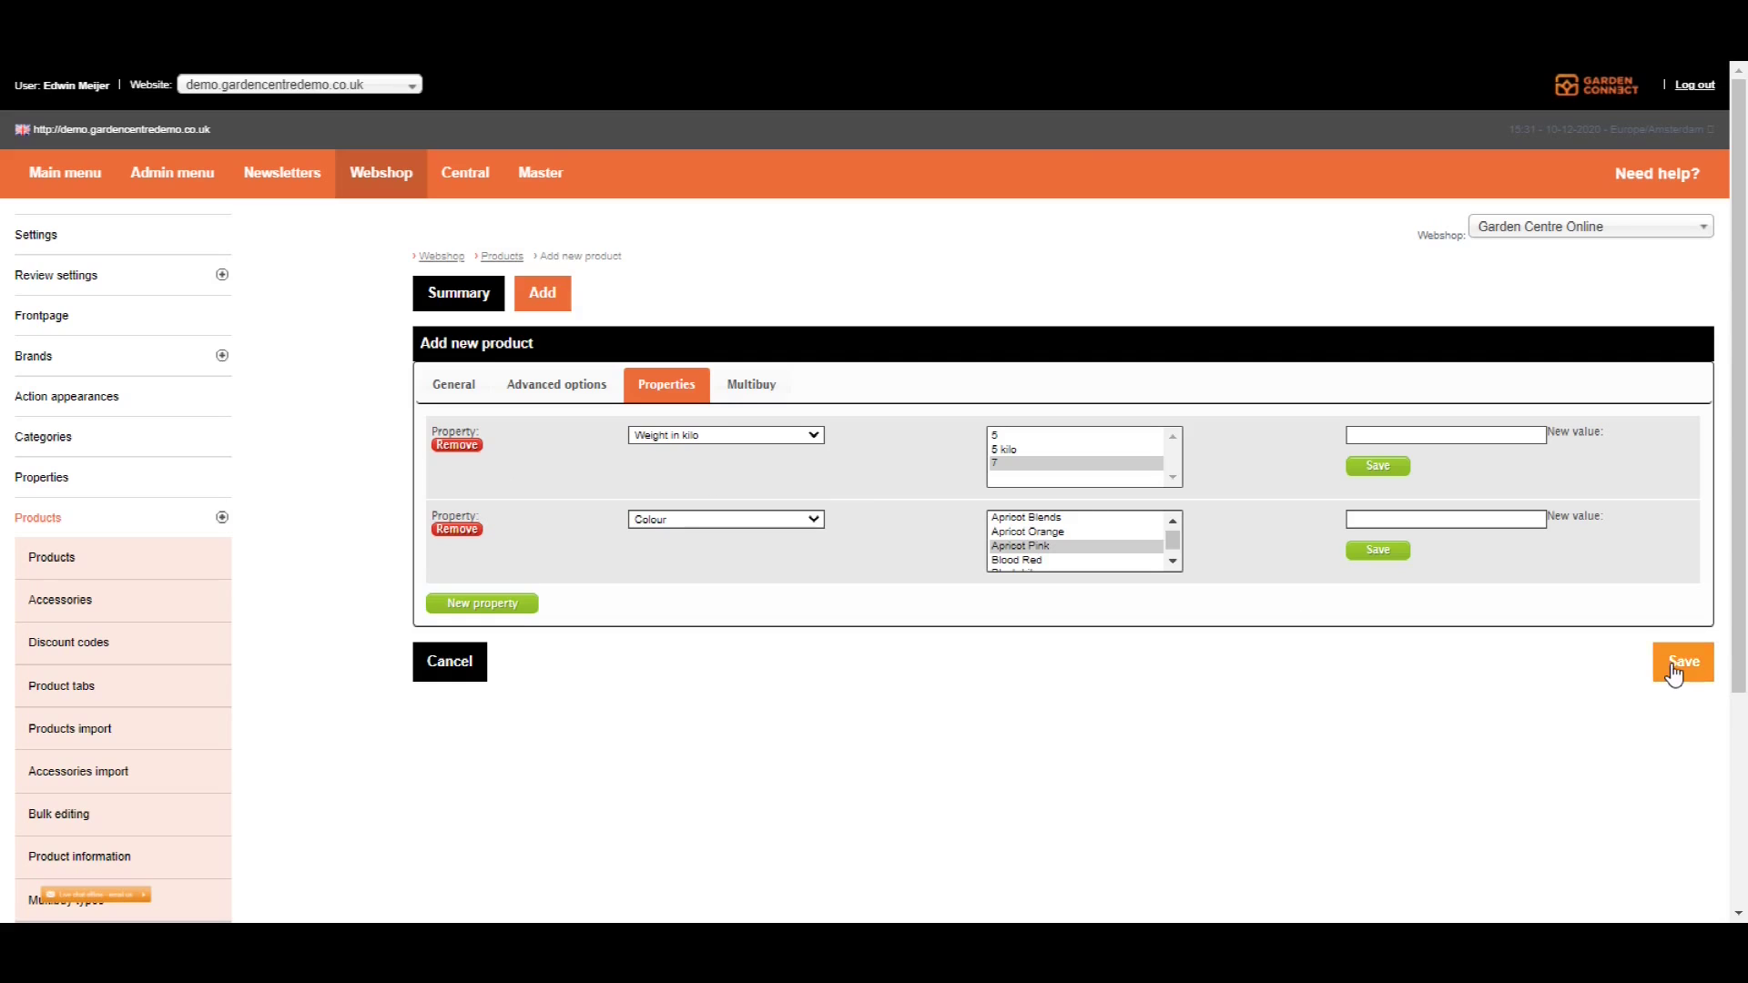
click(167, 560)
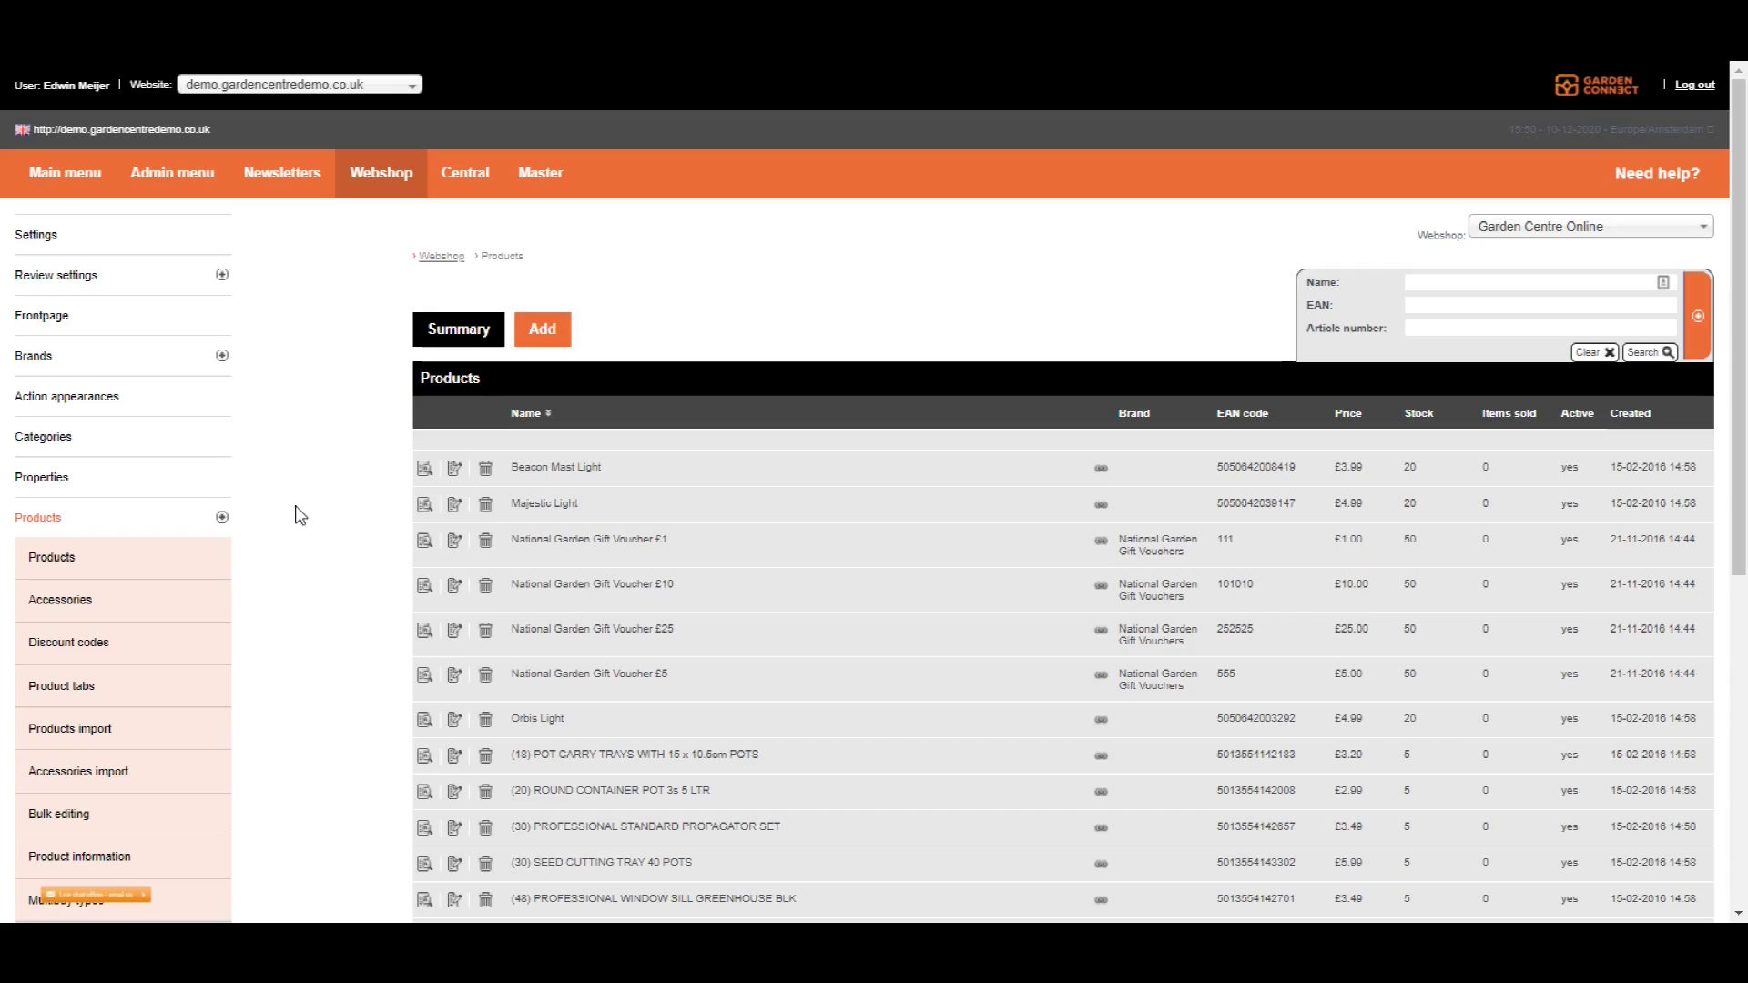
scroll(313, 505, down, 6)
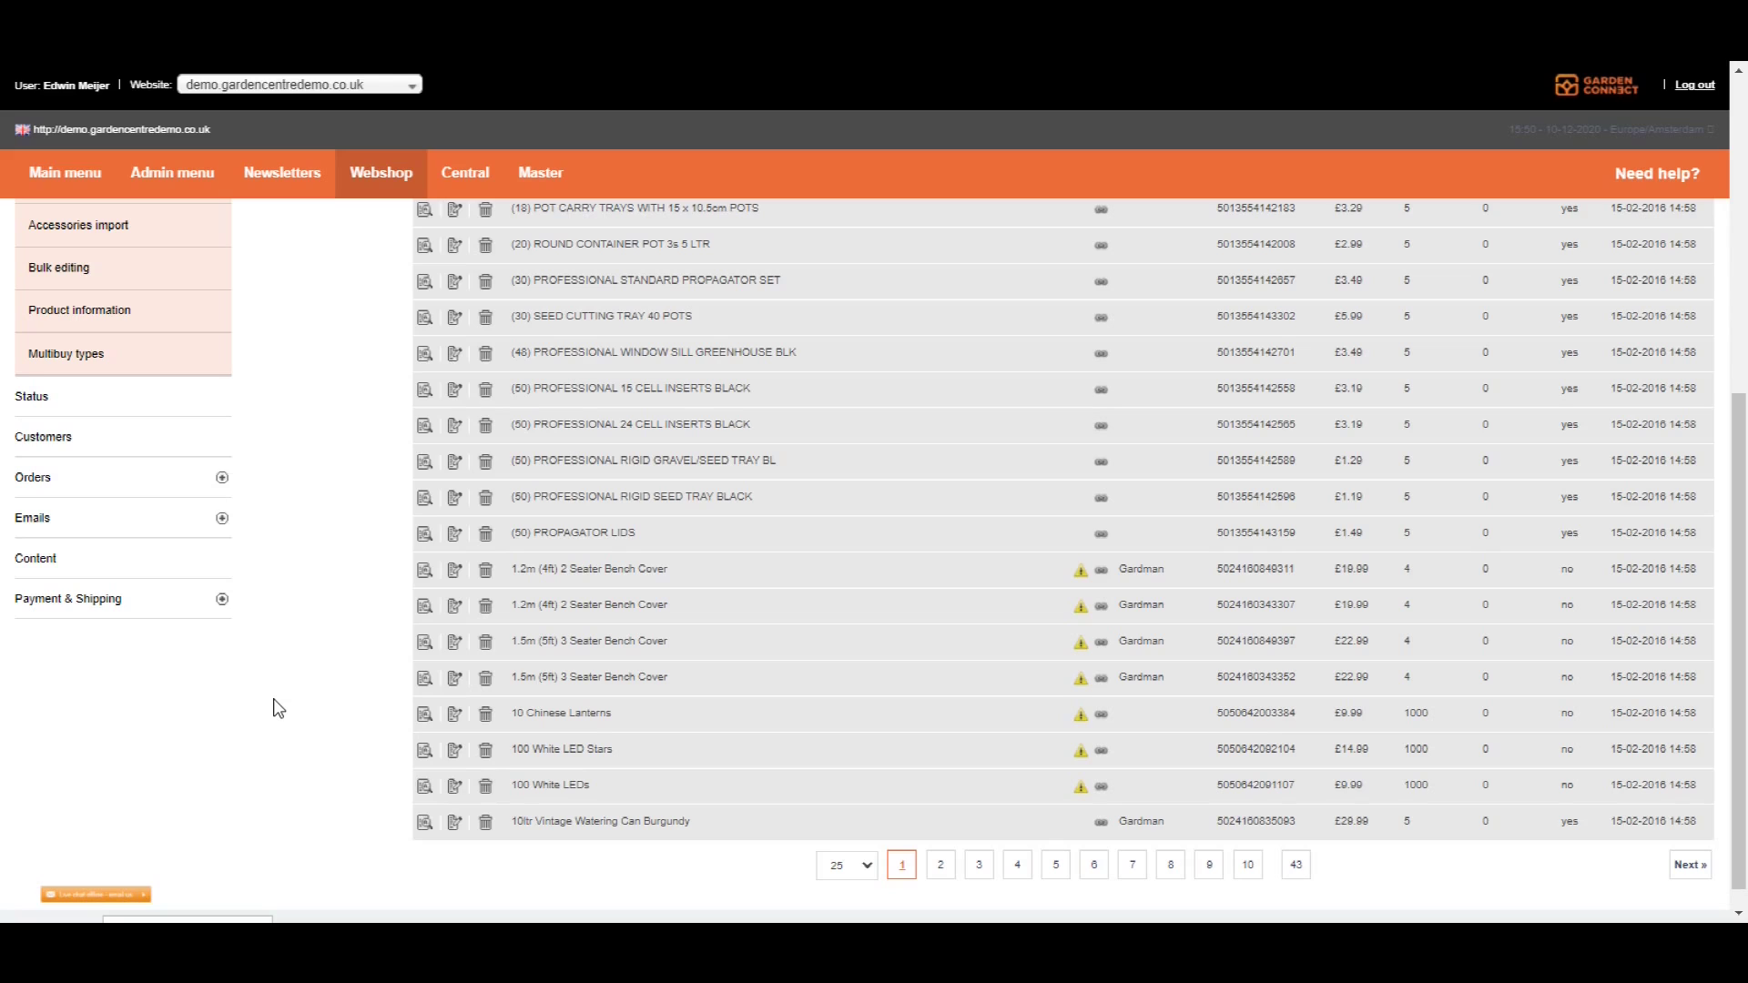
mouse_move(1081, 576)
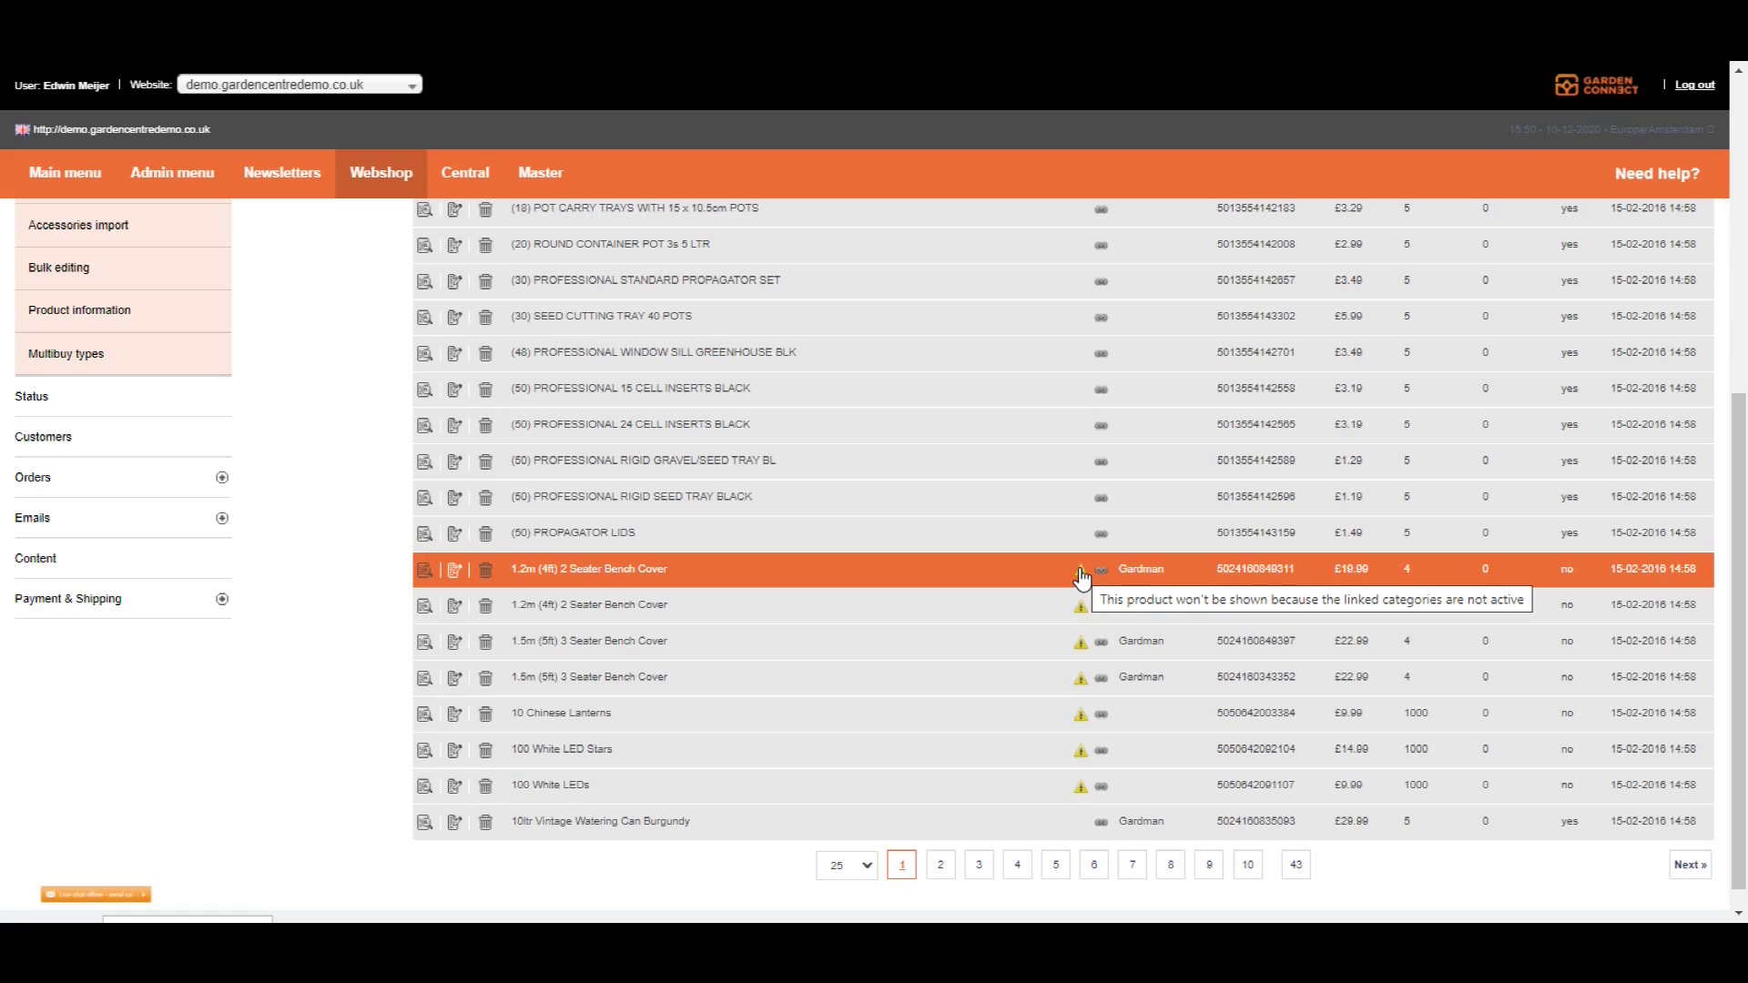